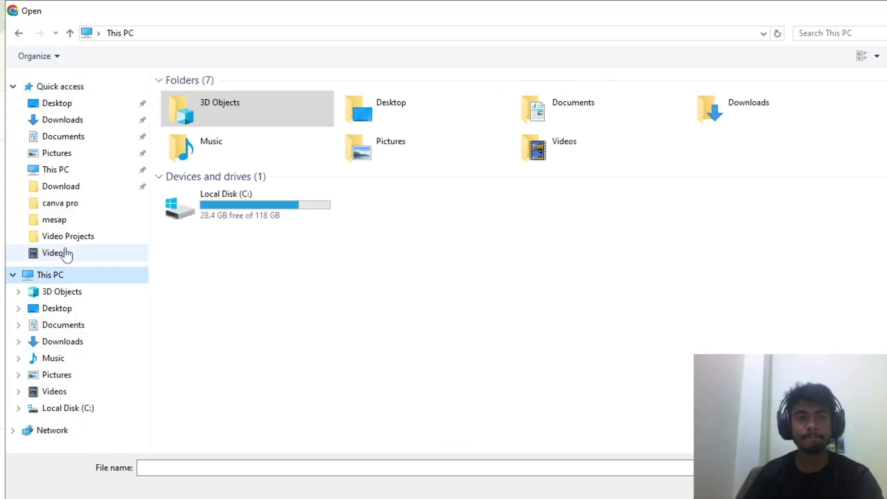
# Upload Youtube.png from the Video Projects folder as the channel's profile picture and adjust its crop area
pyautogui.click(65, 252)
pyautogui.click(73, 236)
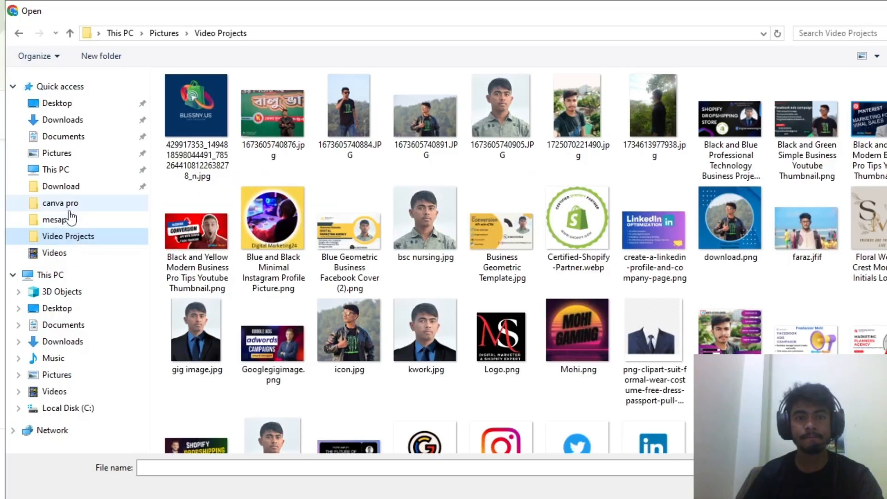
pyautogui.scroll(-3, 356, 281)
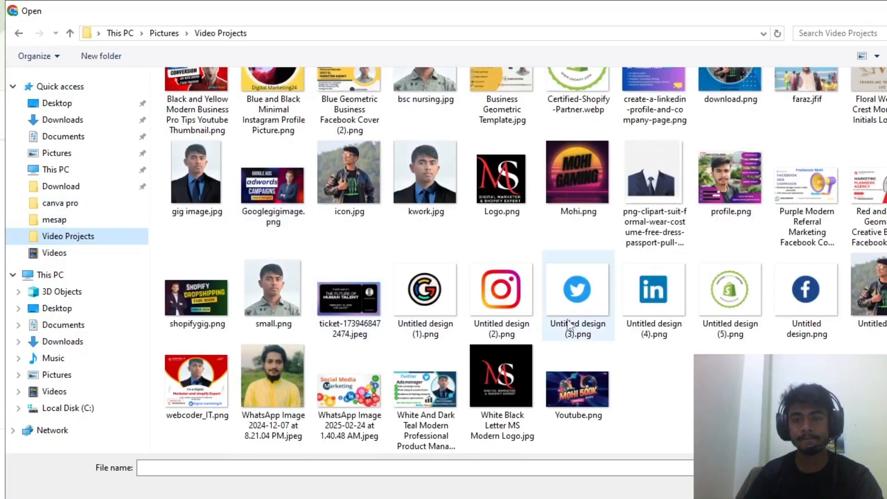
pyautogui.click(590, 409)
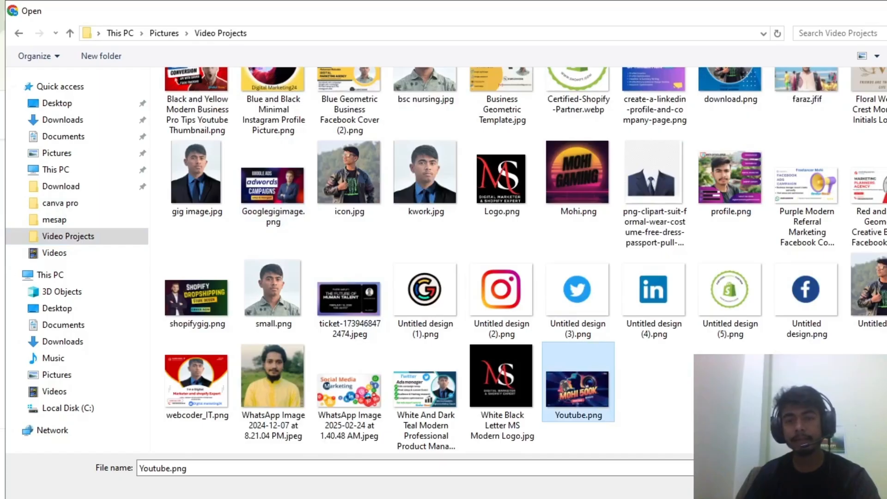
pyautogui.doubleClick(590, 350)
pyautogui.moveTo(511, 316); pyautogui.dragTo(529, 314)
pyautogui.click(797, 452)
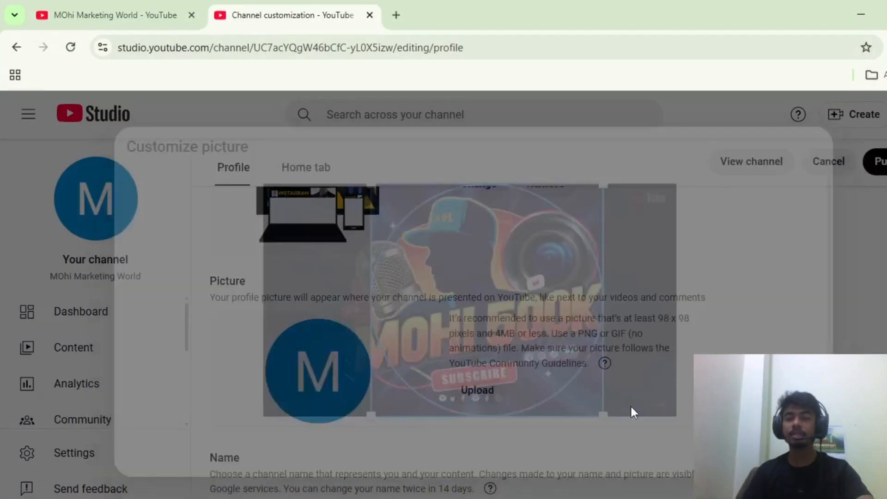
# Review the channel's name and handle, and open the description for editing
pyautogui.scroll(-4, 387, 337)
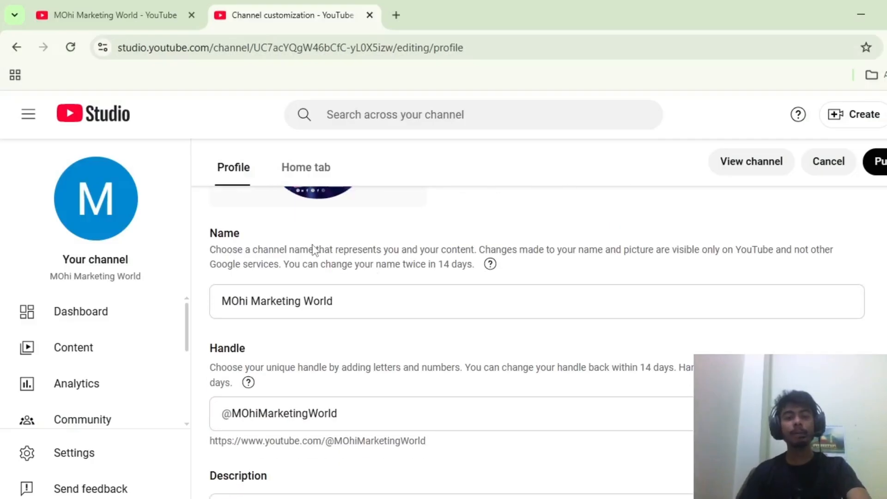
pyautogui.scroll(6, 347, 284)
pyautogui.scroll(-10, 348, 284)
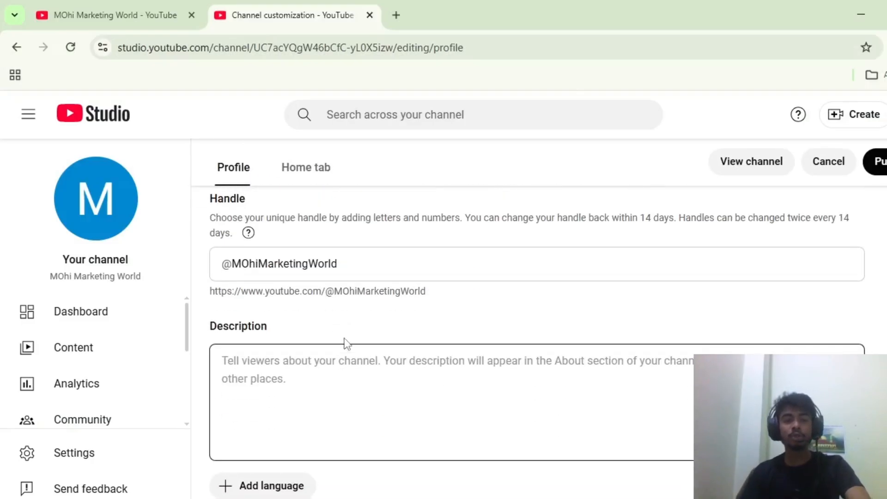
pyautogui.click(317, 221)
pyautogui.scroll(3, 317, 221)
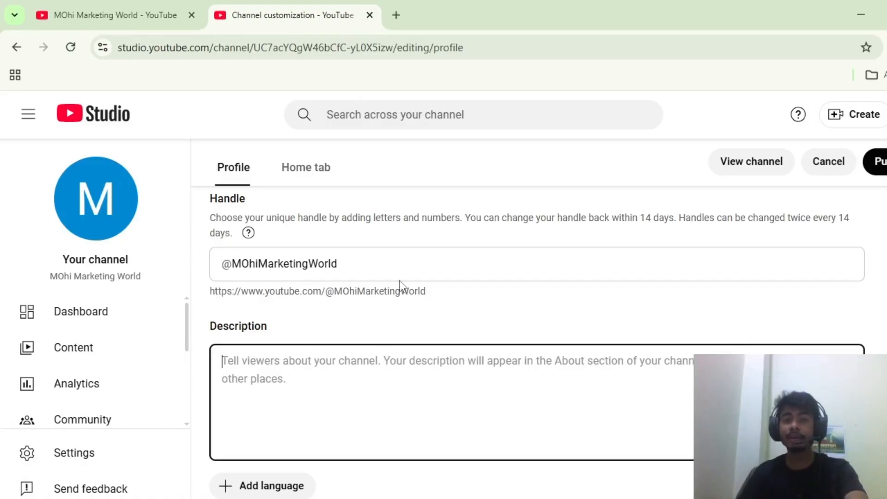
# Open ChatGPT in a new browser tab
pyautogui.click(403, 11)
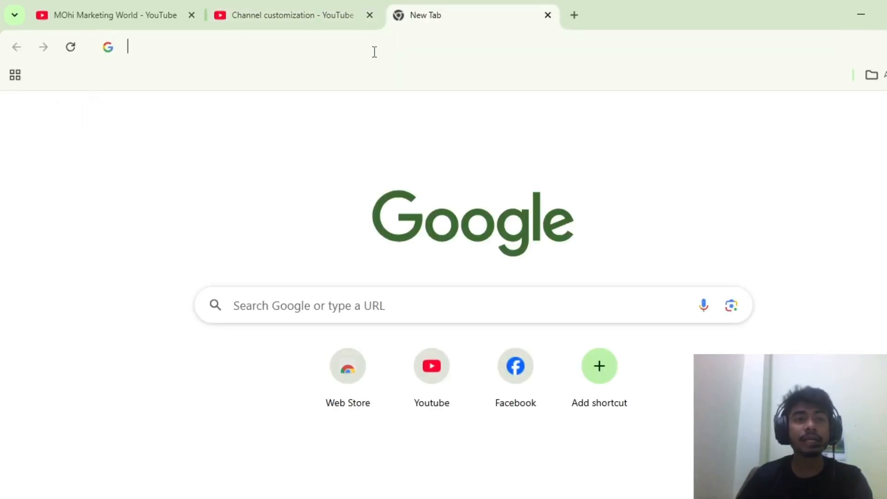
pyautogui.click(375, 51)
pyautogui.click(239, 79)
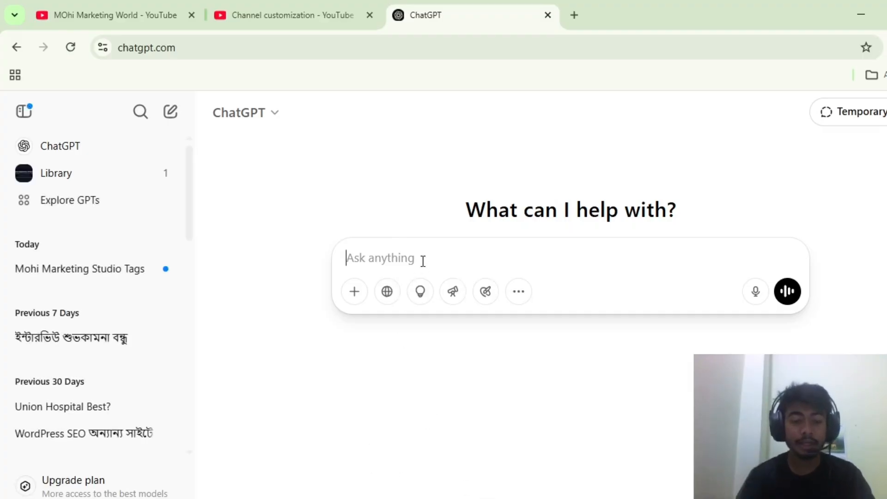
# Send the prompt 'Write a description about "digital marketing services" for my Youtube channel; my channel name Mohi marketing world'
pyautogui.write('Wr')
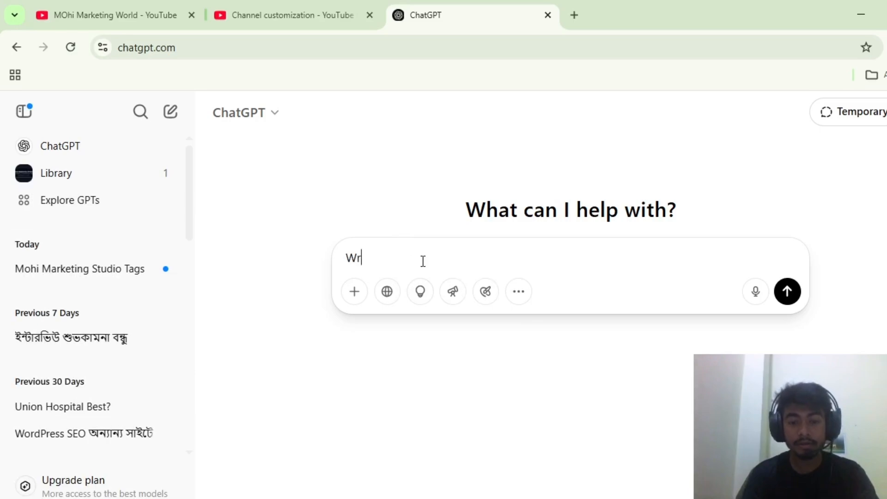
pyautogui.write('ite a desc')
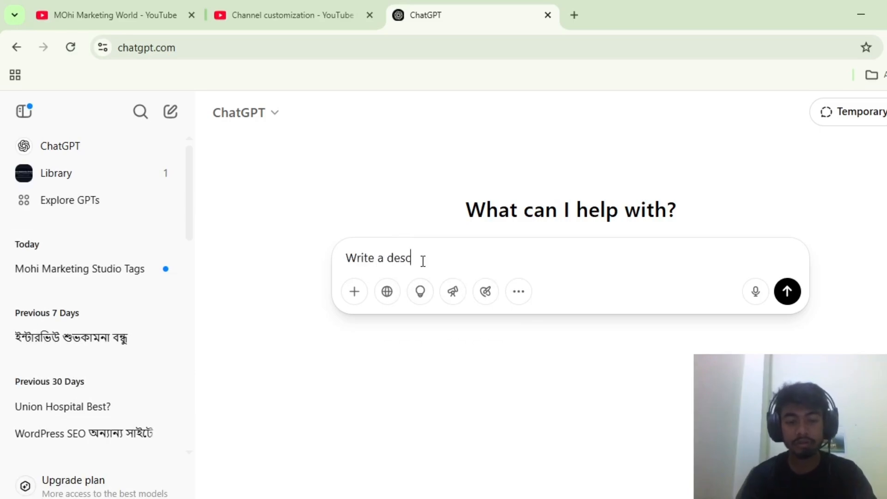
pyautogui.write('ription about')
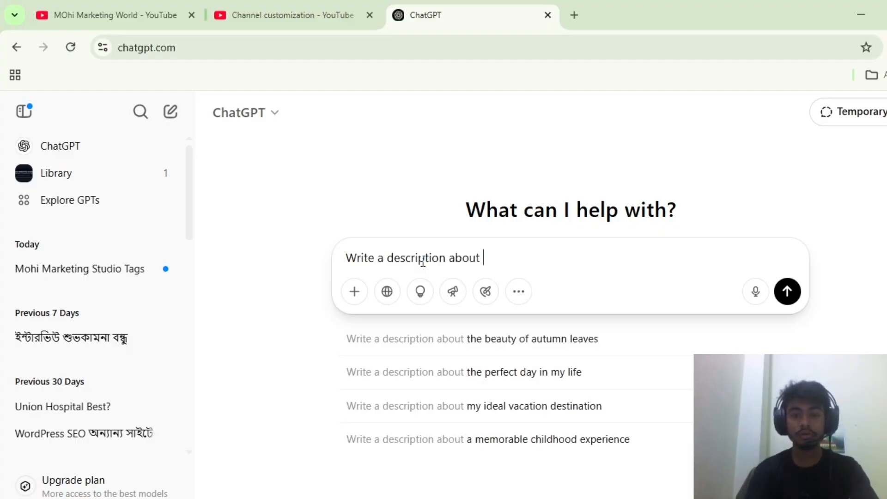
pyautogui.write('"')
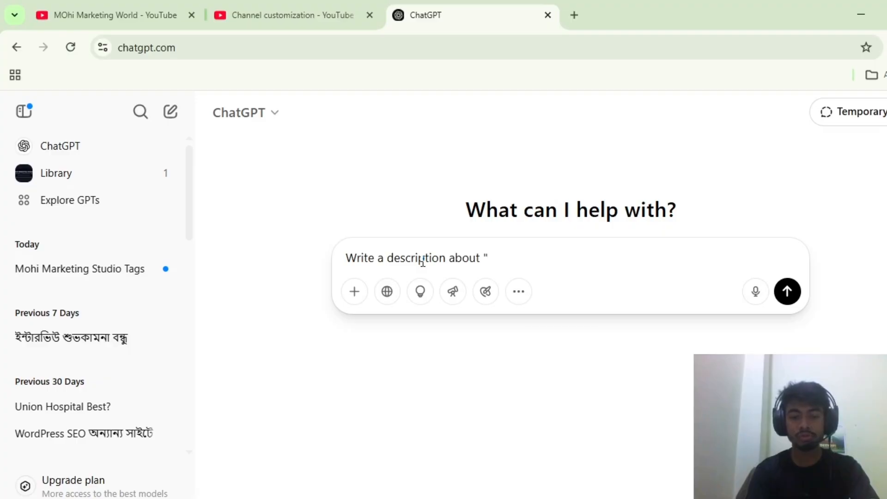
pyautogui.write('digital')
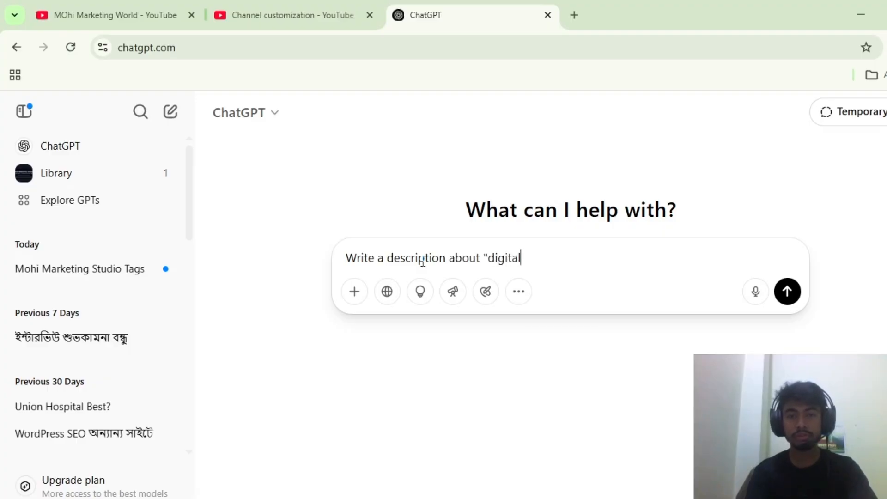
pyautogui.write(' marketing ')
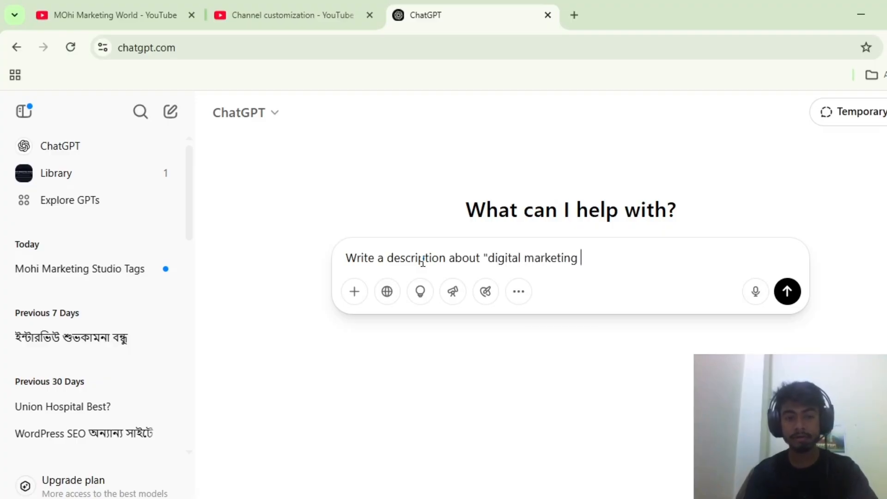
pyautogui.write('servie')
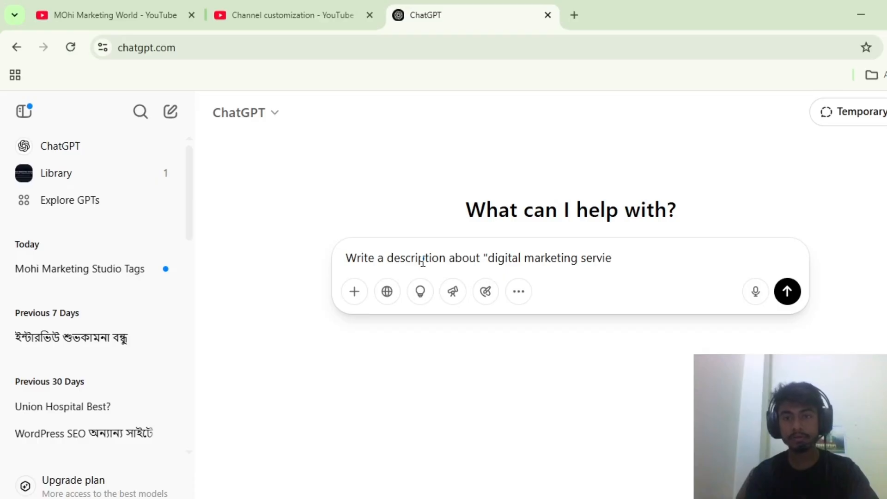
pyautogui.write('ices')
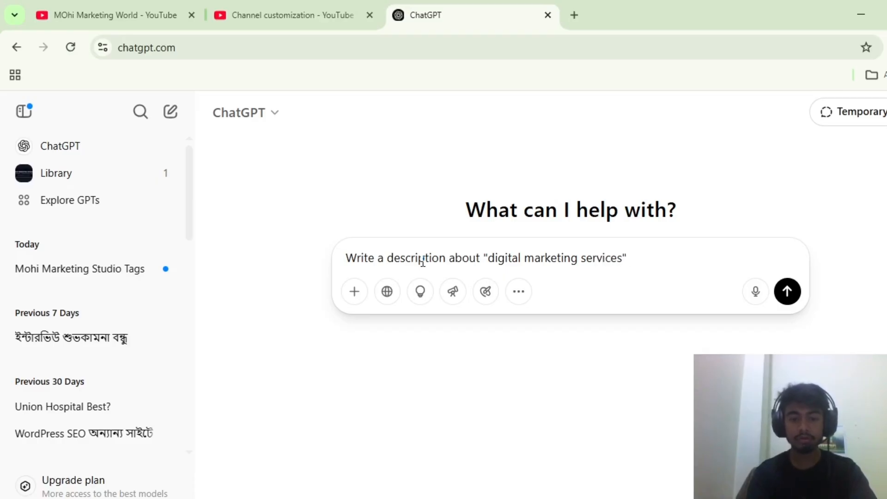
pyautogui.write('" for my ')
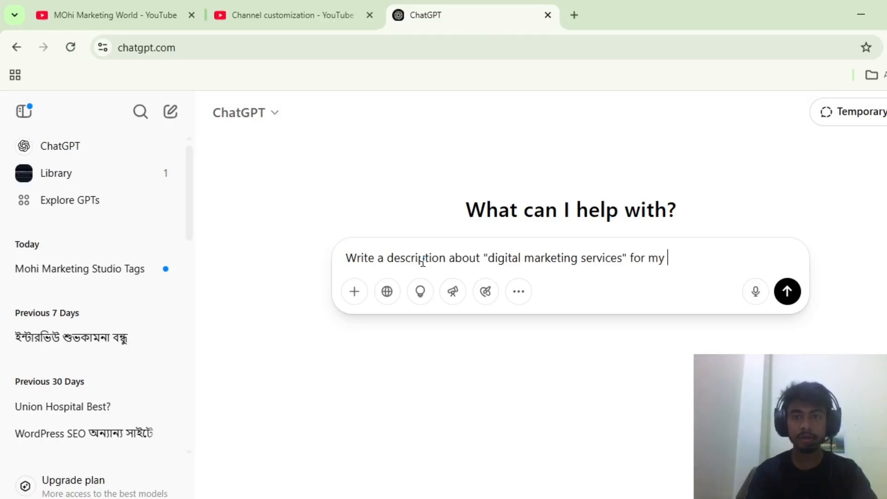
pyautogui.write('Youtu')
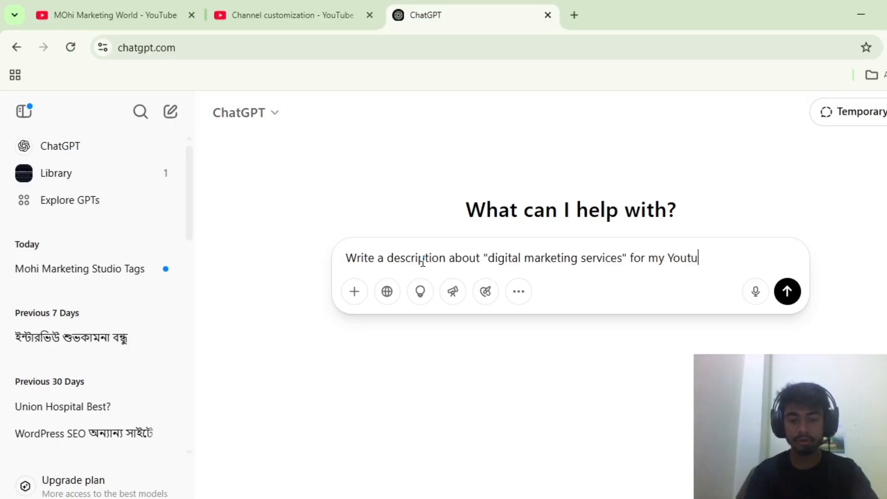
pyautogui.write('be channel')
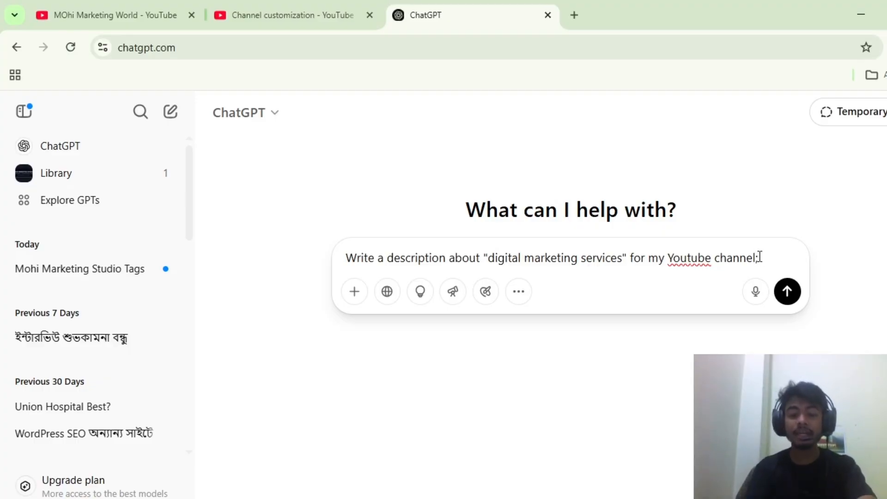
pyautogui.write('my ')
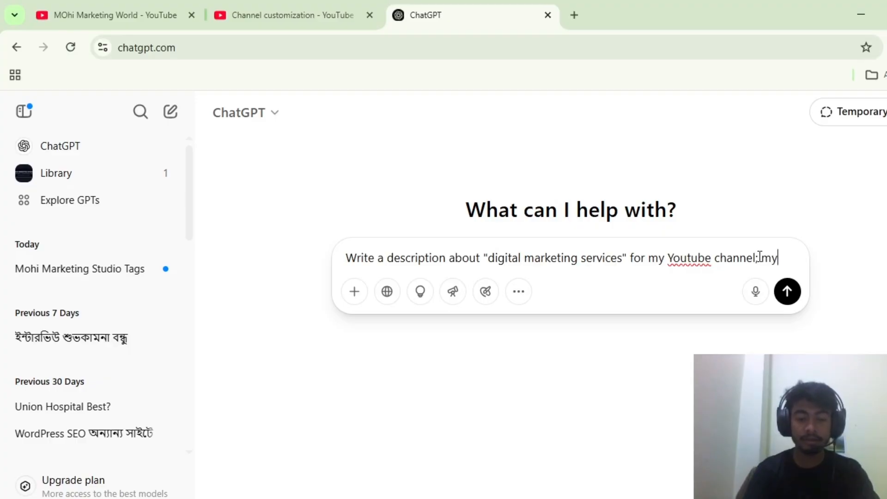
pyautogui.write('channe')
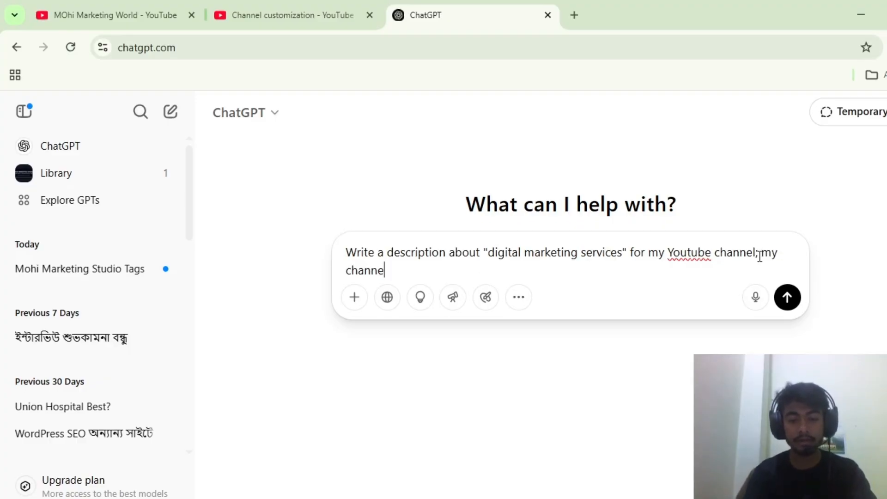
pyautogui.write('l name')
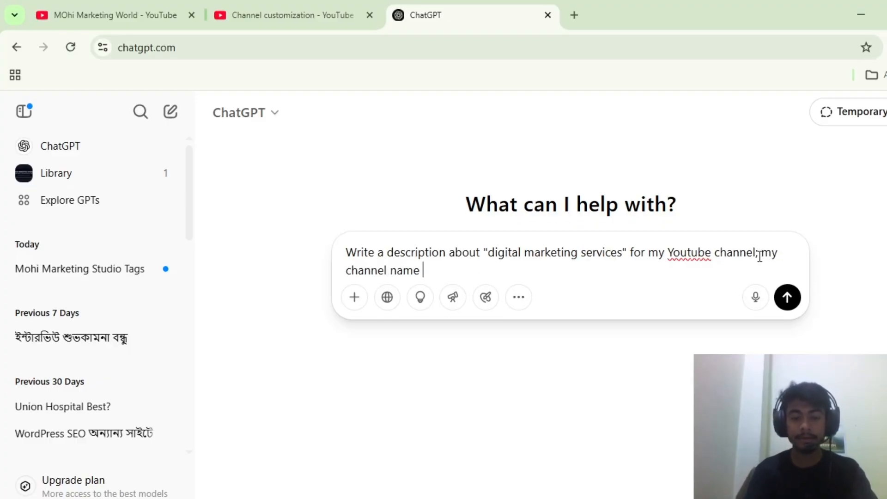
pyautogui.write(' Mohi mar')
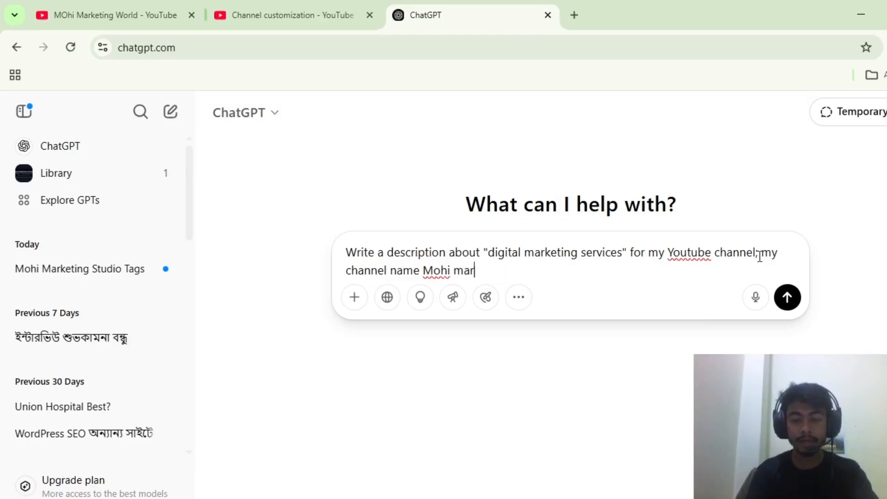
pyautogui.write('keting w')
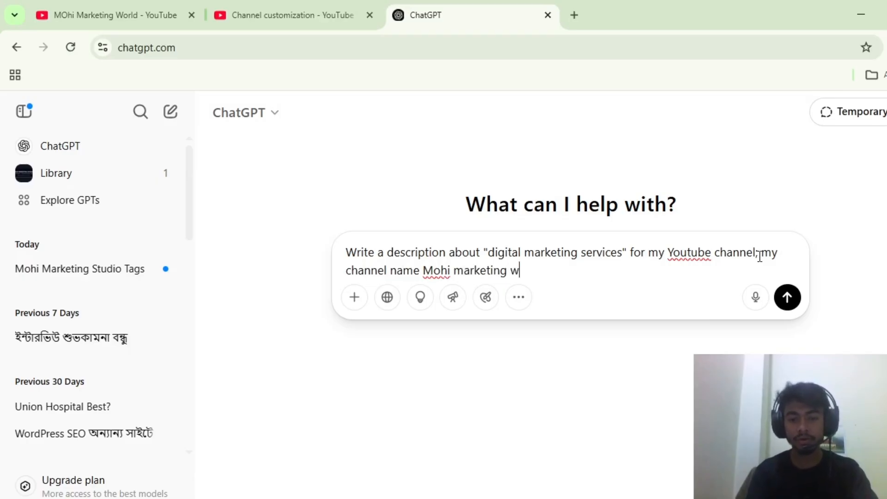
pyautogui.write('orld')
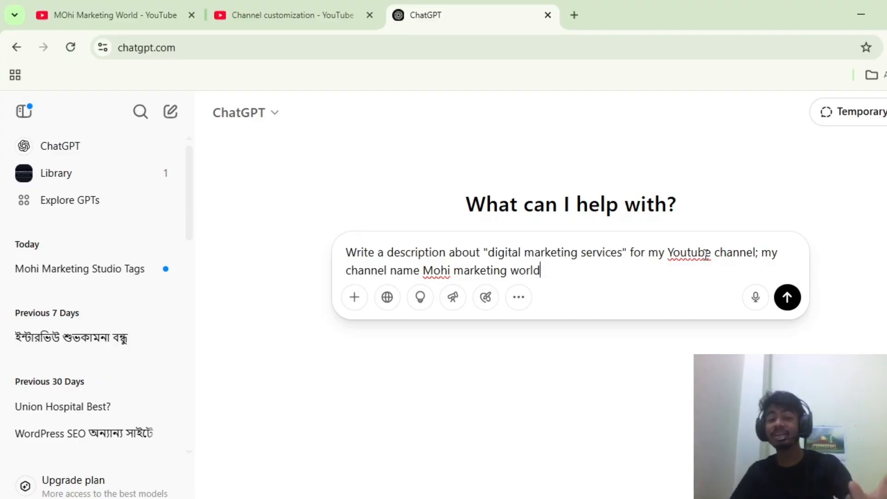
pyautogui.click(787, 301)
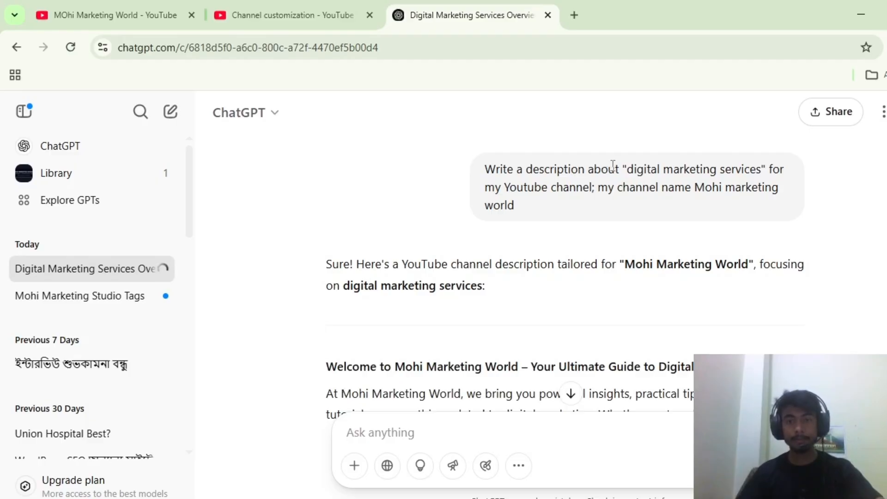
# Read through the generated channel description, including its introduction, topic list and closing call to subscribe
pyautogui.scroll(-3, 573, 240)
pyautogui.scroll(3, 596, 218)
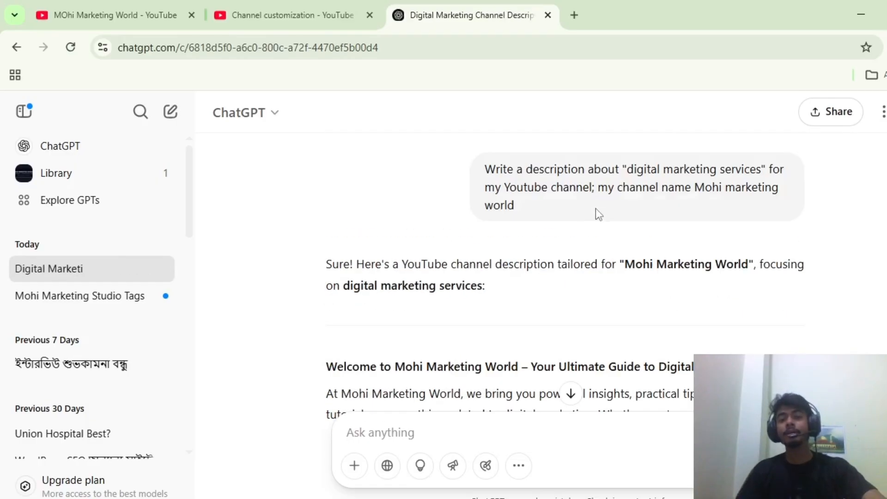
pyautogui.scroll(-2, 479, 263)
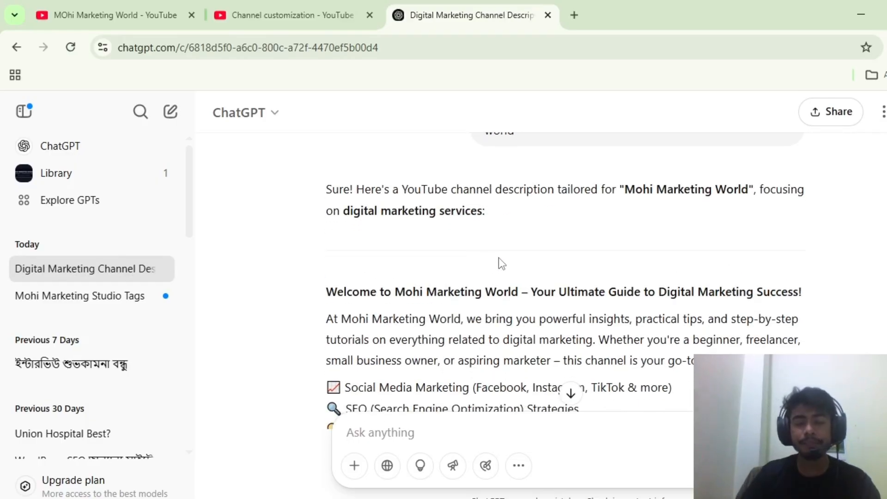
pyautogui.scroll(-3, 500, 250)
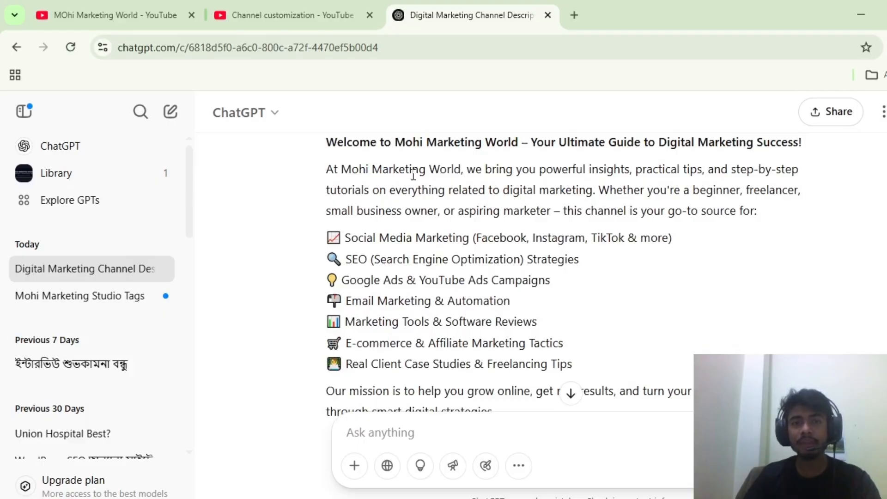
pyautogui.scroll(-2, 387, 188)
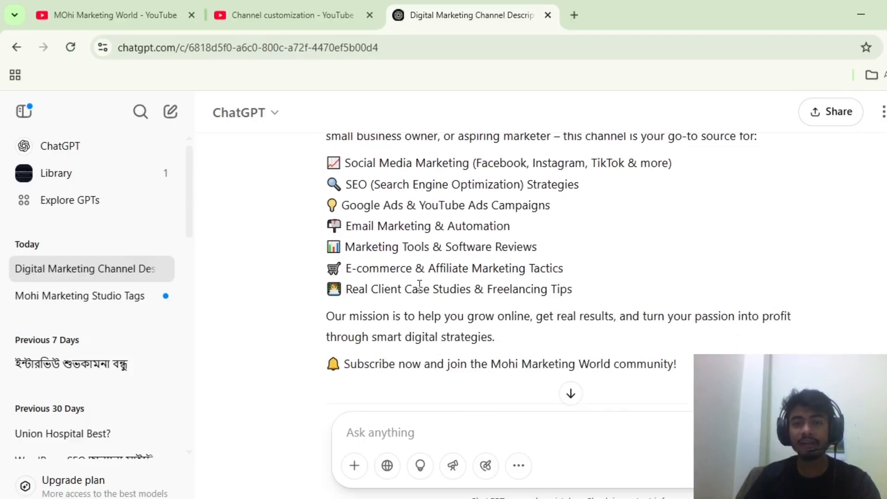
pyautogui.scroll(3, 474, 261)
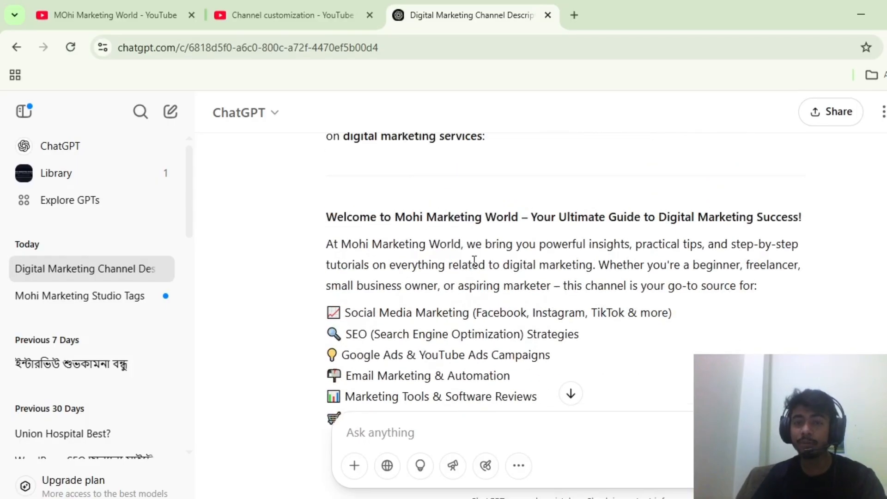
pyautogui.scroll(-3, 472, 245)
pyautogui.scroll(4, 480, 320)
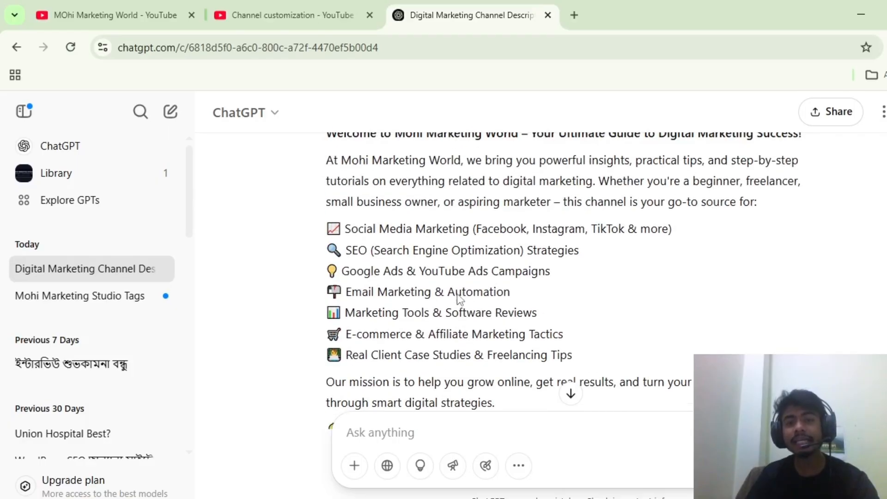
pyautogui.scroll(-1, 470, 263)
pyautogui.scroll(-3, 470, 263)
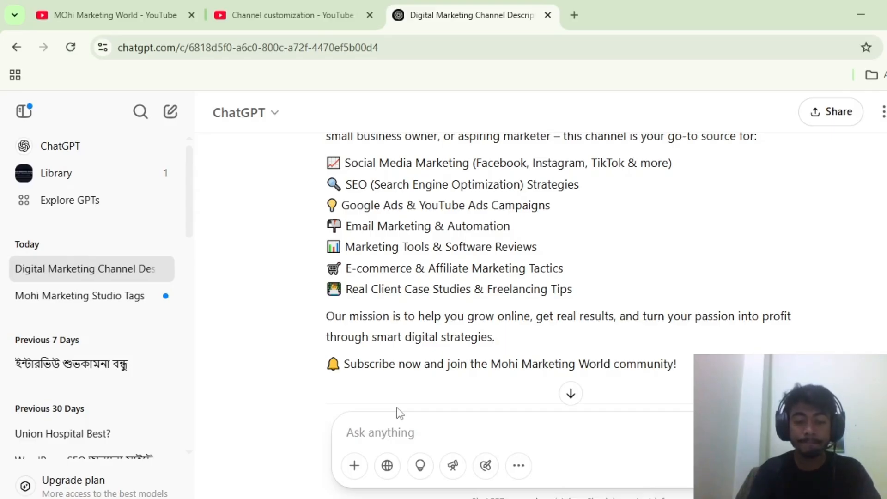
# Send ChatGPT the follow-up prompt 'with tag' to get the channel description with tags
pyautogui.write('give')
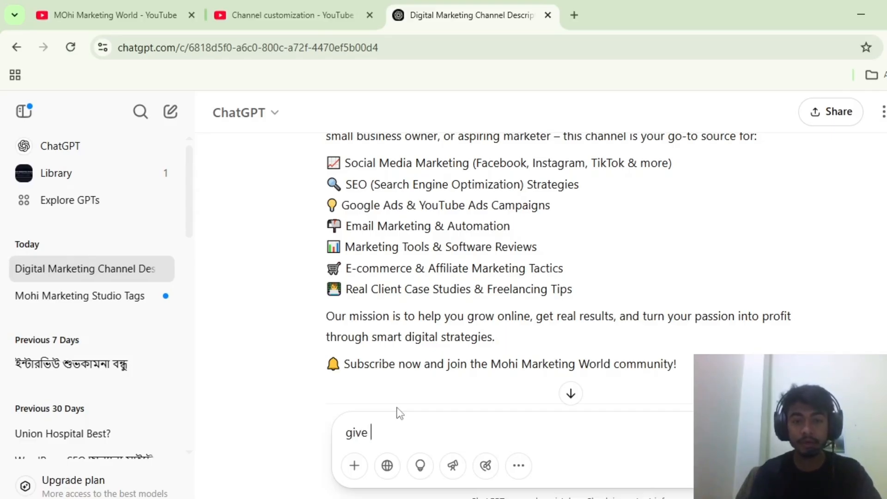
pyautogui.press('BackSpace')
pyautogui.write('with ')
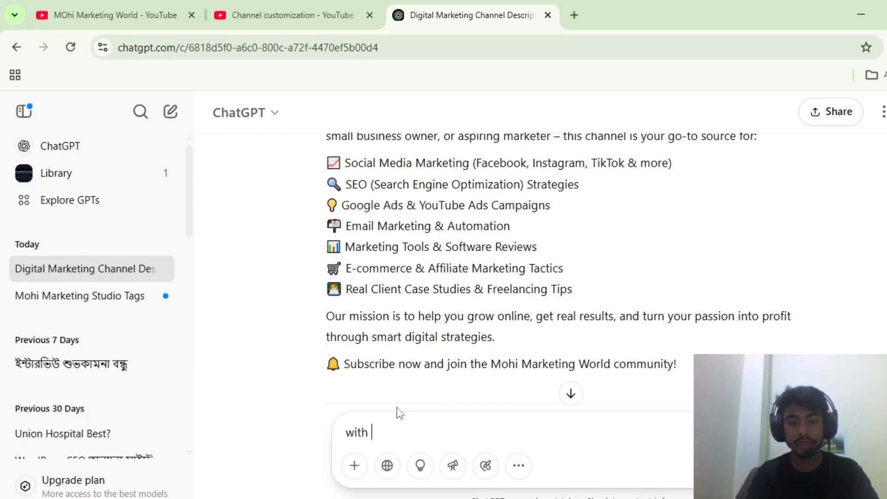
pyautogui.write('tag')
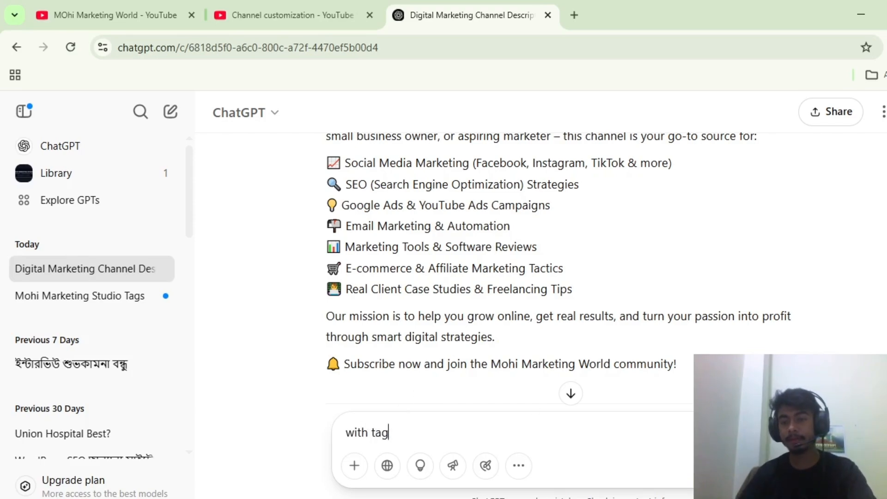
pyautogui.press('Return')
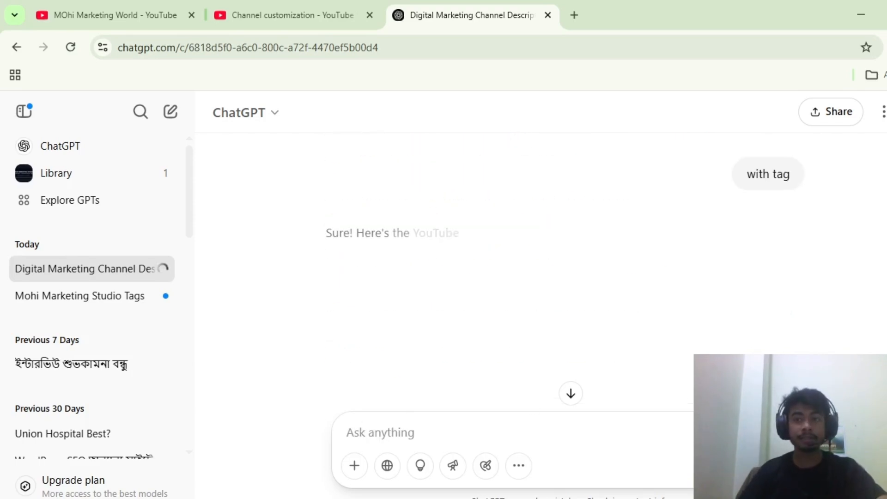
# Copy the new description from the 'Welcome to Mohi Marketing World' heading through the closing subscribe line, leaving out the tags
pyautogui.scroll(-2, 587, 319)
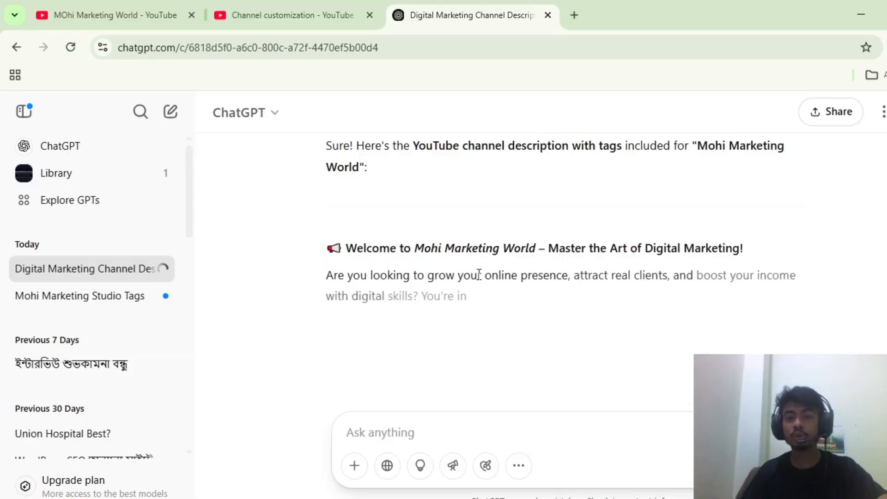
pyautogui.scroll(-2, 491, 350)
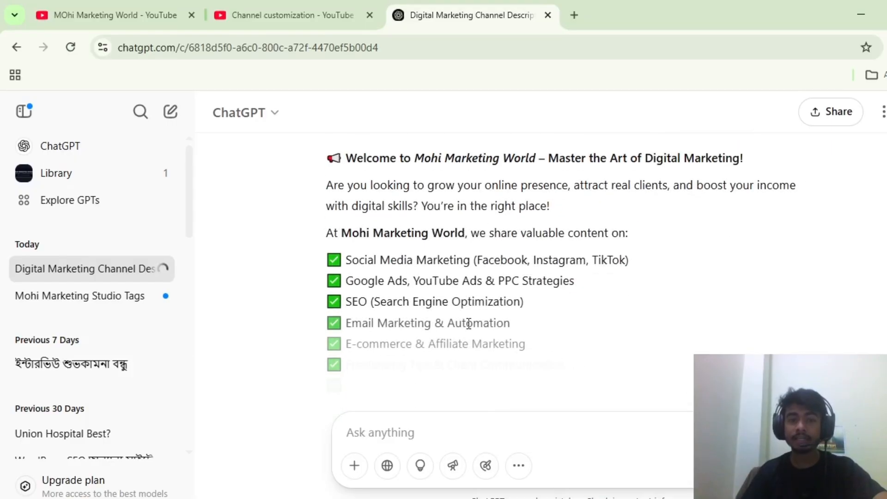
pyautogui.scroll(-5, 465, 294)
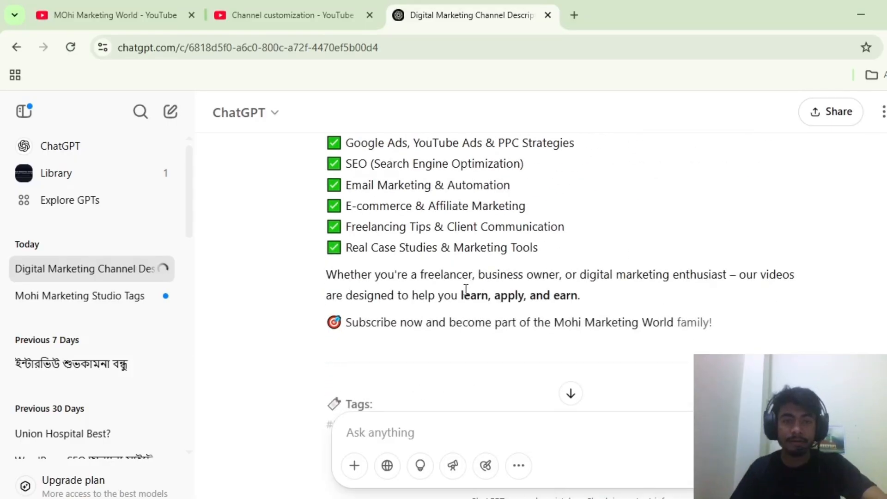
pyautogui.scroll(-1, 439, 301)
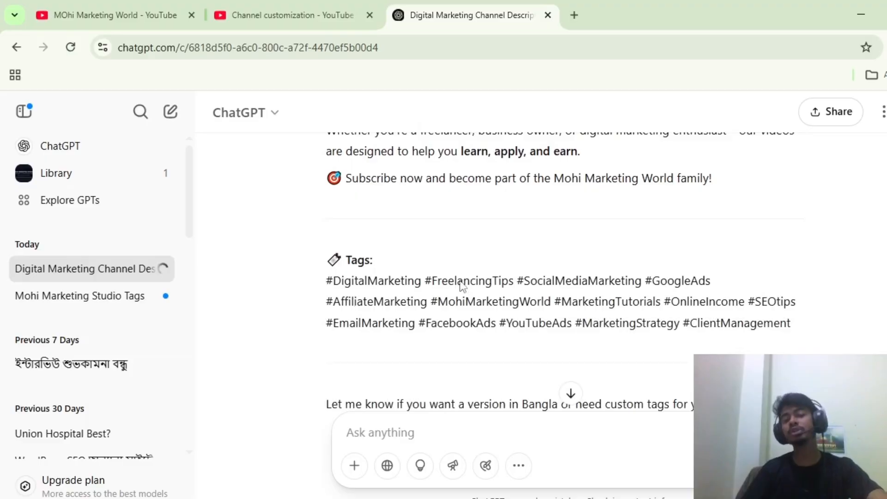
pyautogui.scroll(10, 512, 283)
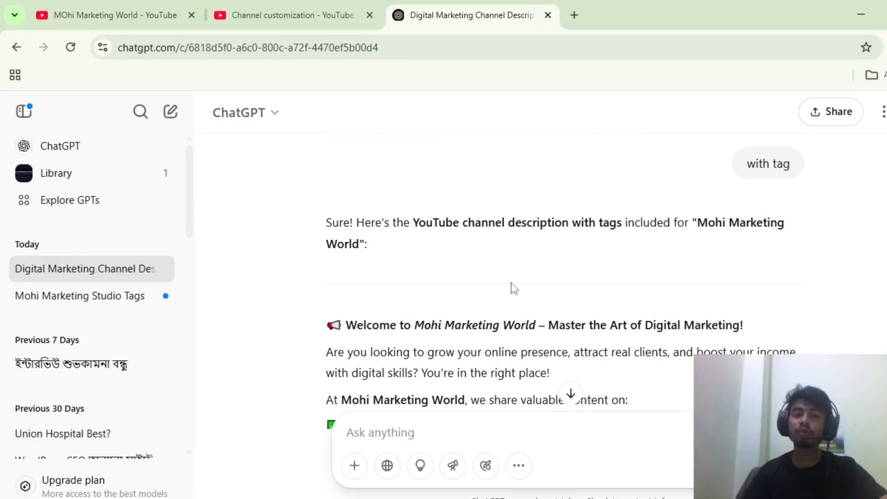
pyautogui.scroll(-2, 513, 287)
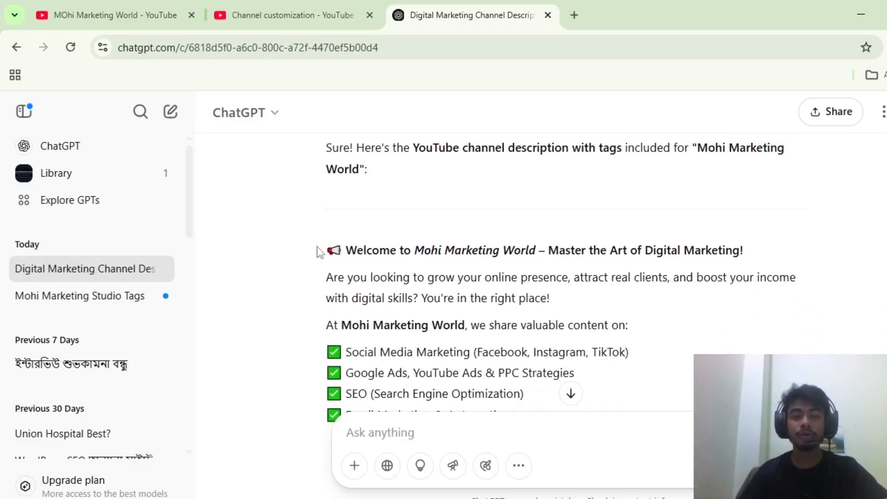
pyautogui.moveTo(318, 251); pyautogui.dragTo(723, 321)
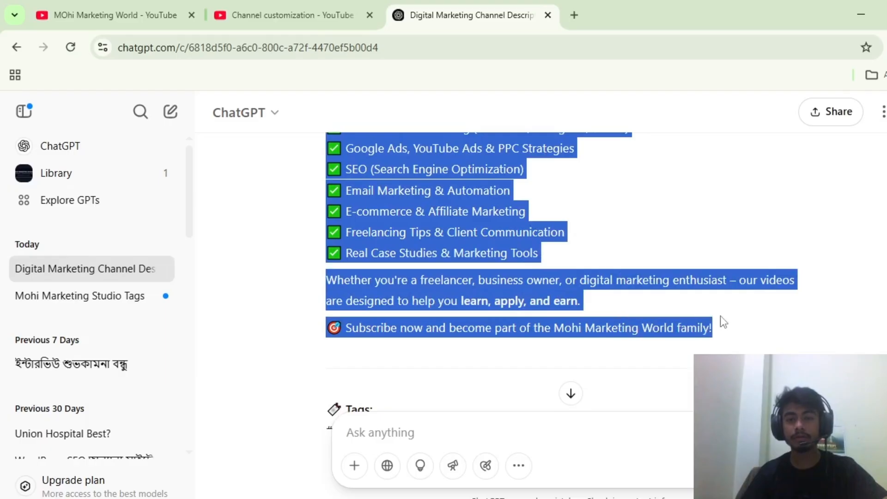
pyautogui.rightClick(688, 323)
pyautogui.click(587, 339)
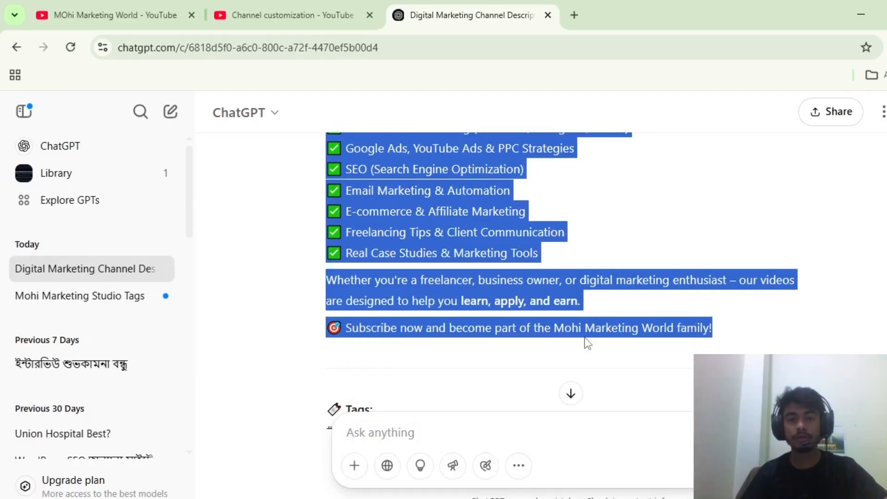
pyautogui.click(305, 14)
pyautogui.rightClick(360, 372)
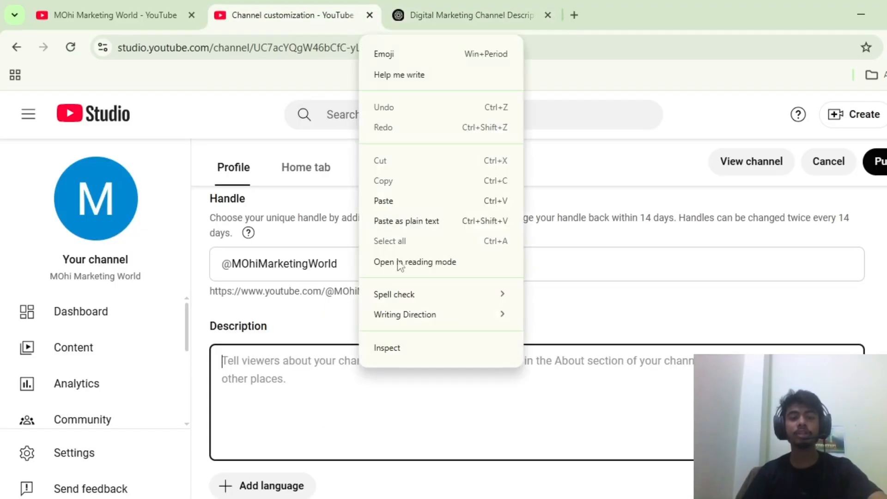
pyautogui.click(403, 194)
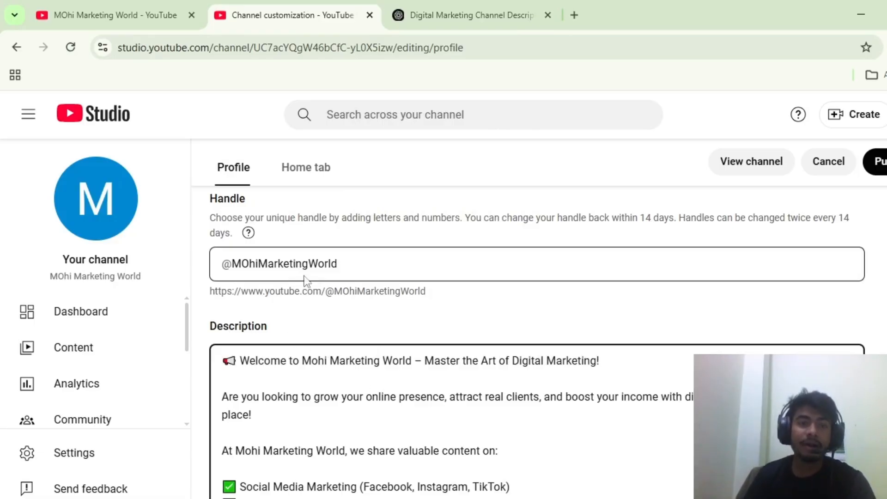
pyautogui.scroll(2, 305, 280)
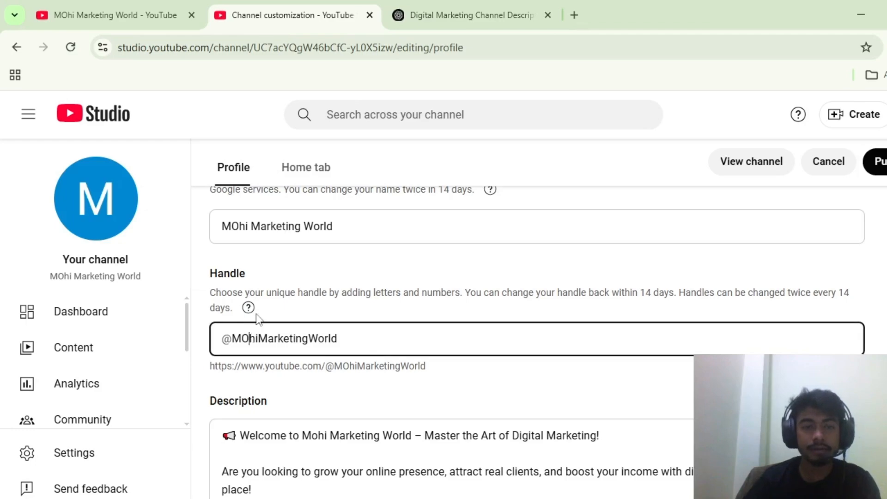
pyautogui.moveTo(256, 314)
pyautogui.click(247, 339)
pyautogui.press('BackSpace')
pyautogui.write('o')
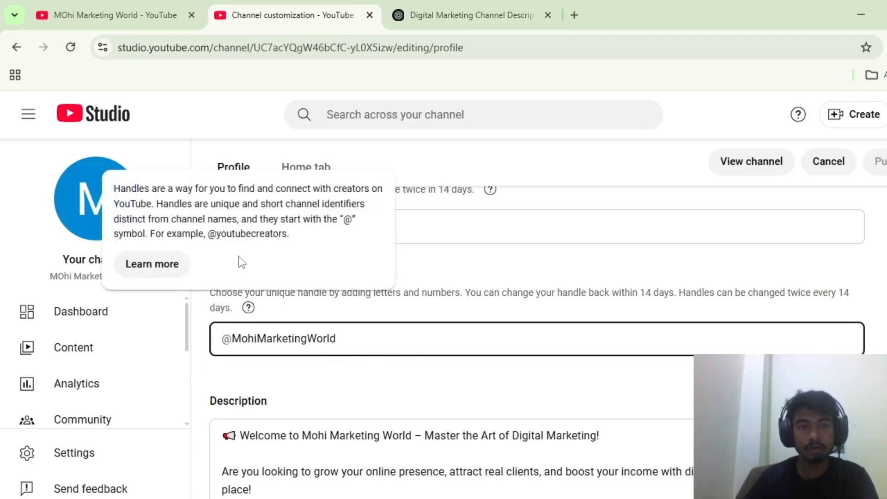
# Change the channel name to 'Mohi Marketing World', with a lowercase 'o'
pyautogui.click(417, 223)
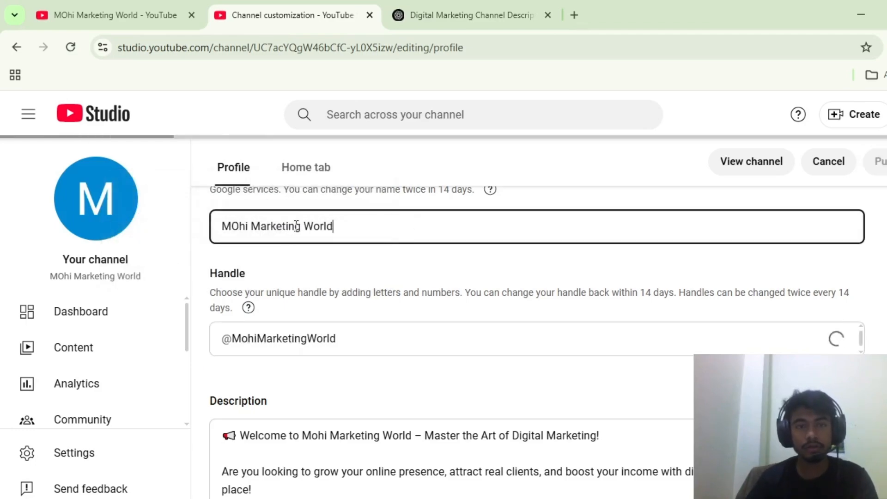
pyautogui.click(242, 226)
pyautogui.press('BackSpace')
pyautogui.write('o')
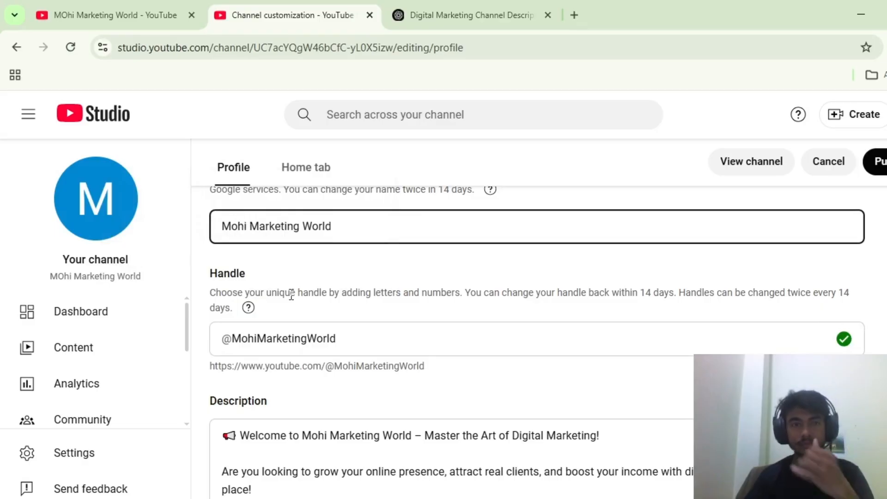
# Check each mention of the channel name in the description, from the welcome line to the subscribe line, against the name field
pyautogui.scroll(-1, 319, 300)
pyautogui.scroll(-3, 322, 301)
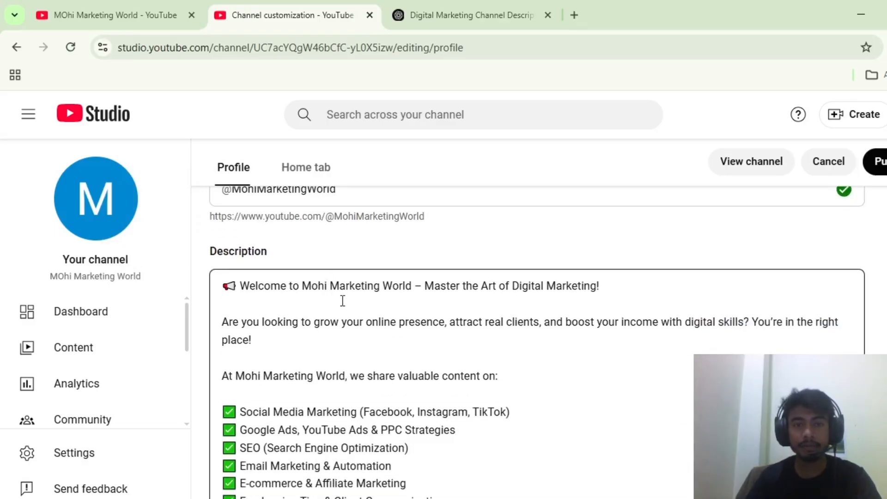
pyautogui.doubleClick(345, 291)
pyautogui.click(344, 290)
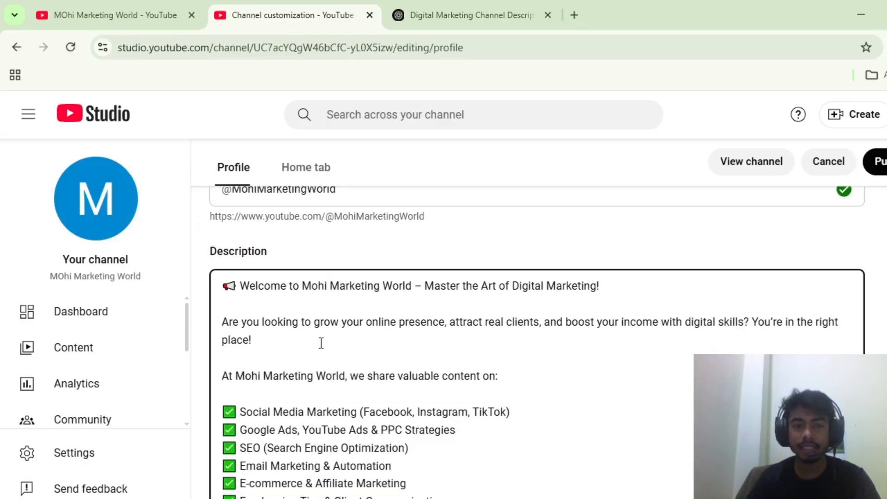
pyautogui.tripleClick(344, 286)
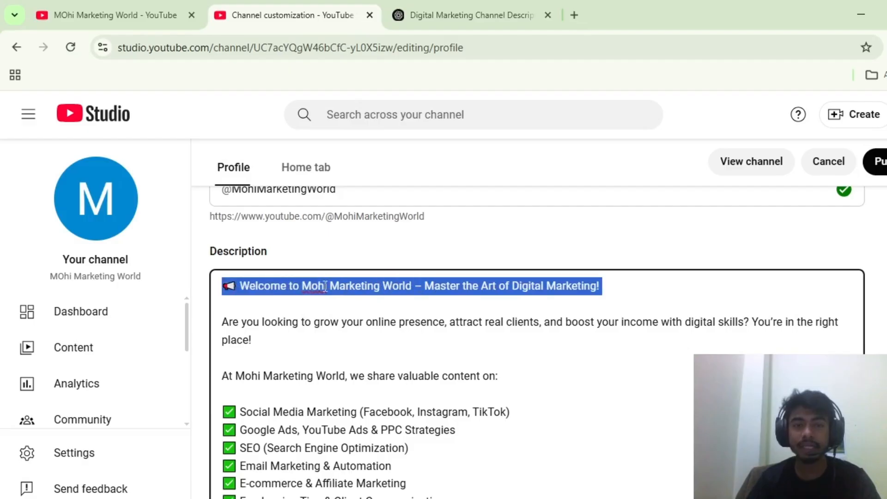
pyautogui.moveTo(301, 286); pyautogui.dragTo(413, 292)
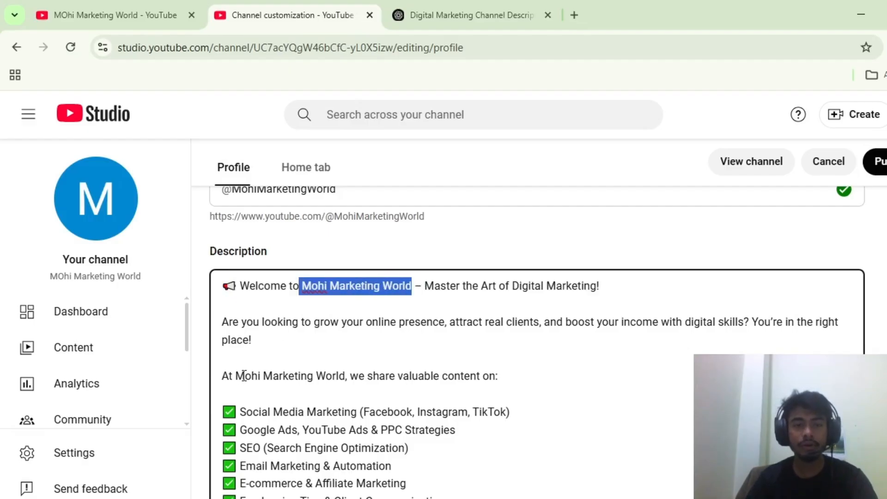
pyautogui.moveTo(235, 378); pyautogui.dragTo(333, 378)
pyautogui.scroll(-5, 353, 356)
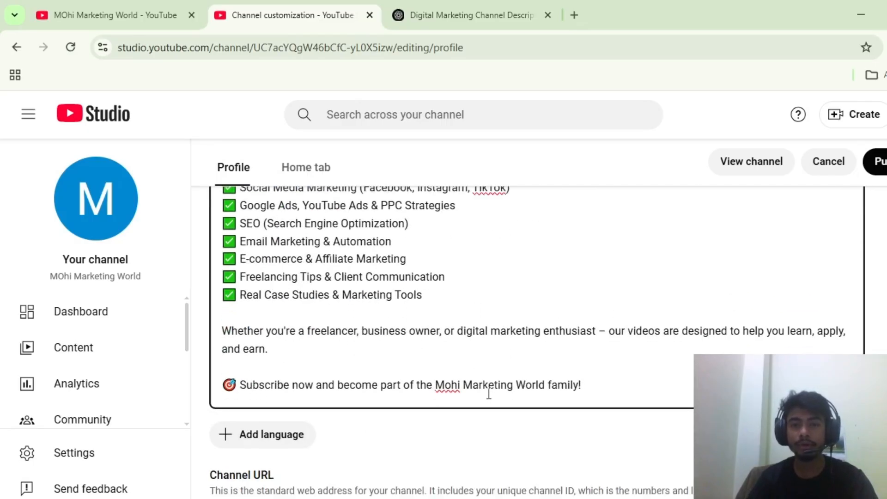
pyautogui.moveTo(440, 385); pyautogui.dragTo(545, 387)
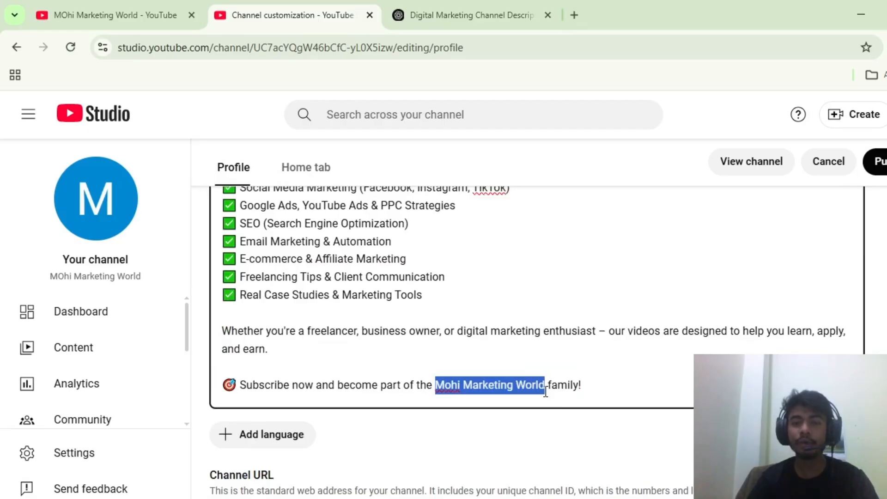
pyautogui.scroll(8, 490, 353)
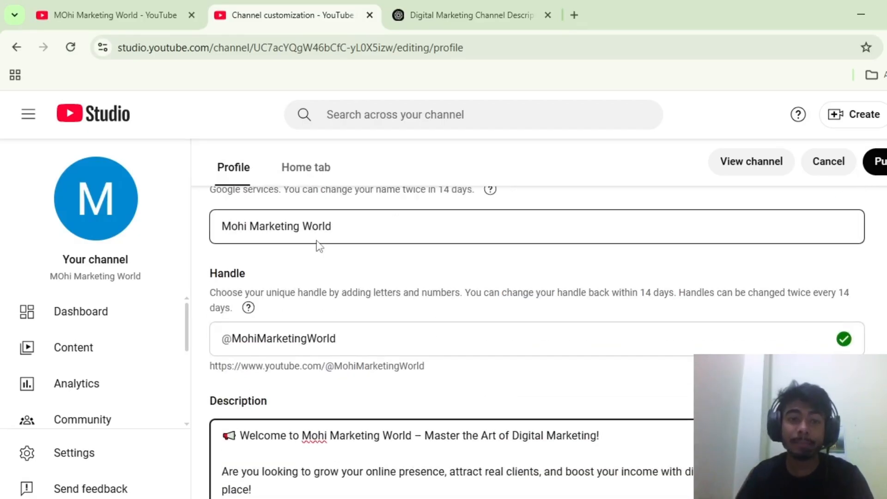
pyautogui.scroll(-5, 360, 301)
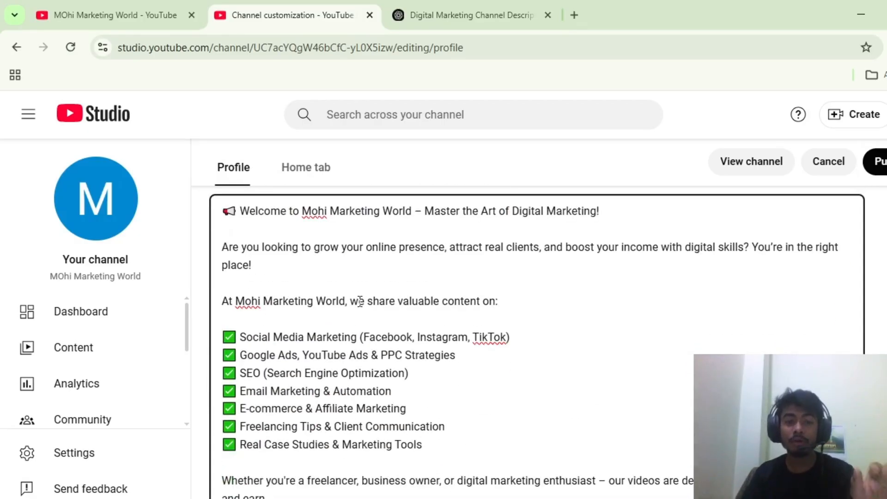
pyautogui.scroll(-3, 406, 287)
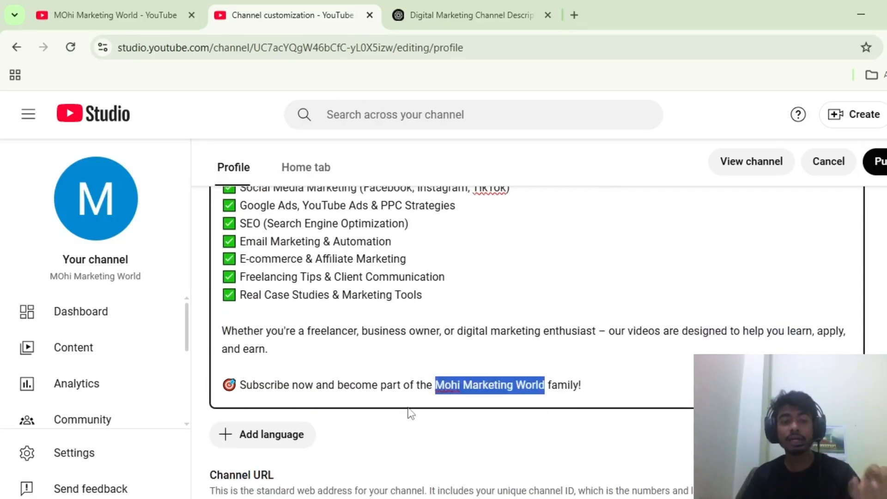
# Add a blank line after the description's subscribe line and copy the hashtags listed under Tags in the ChatGPT reply
pyautogui.click(628, 388)
pyautogui.press('Return')
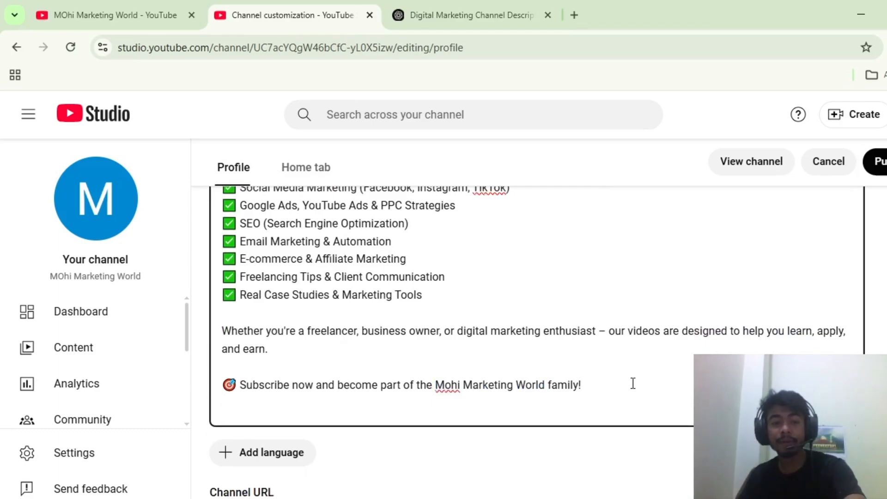
pyautogui.click(472, 15)
pyautogui.scroll(-5, 490, 296)
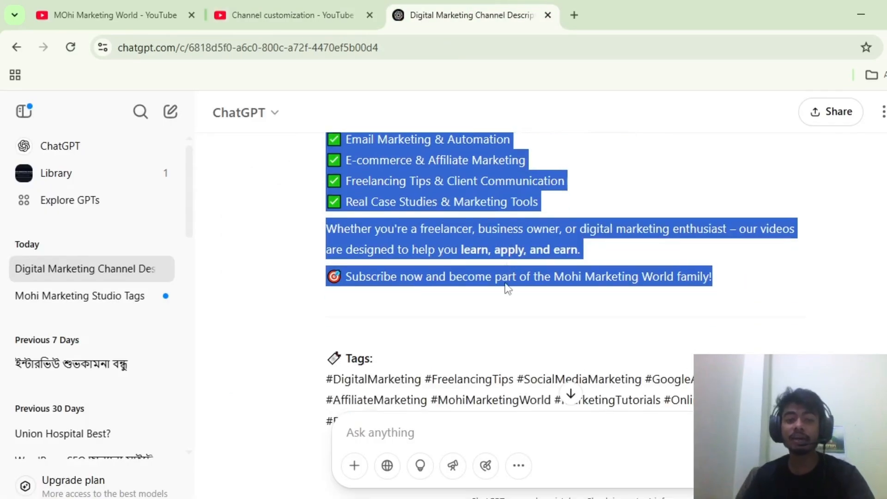
pyautogui.click(485, 293)
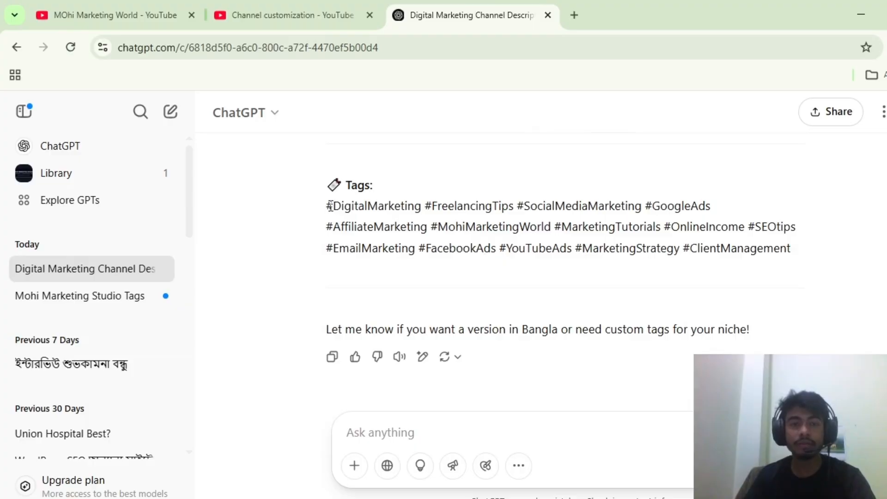
pyautogui.moveTo(327, 206); pyautogui.dragTo(842, 243)
pyautogui.rightClick(658, 242)
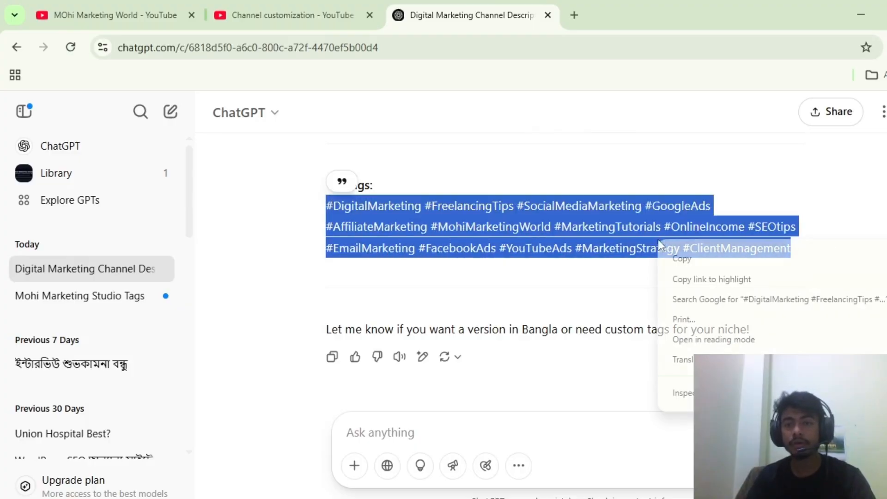
pyautogui.click(682, 259)
# Paste the copied hashtags at the end of the channel description in YouTube Studio, below the subscribe line
pyautogui.click(293, 15)
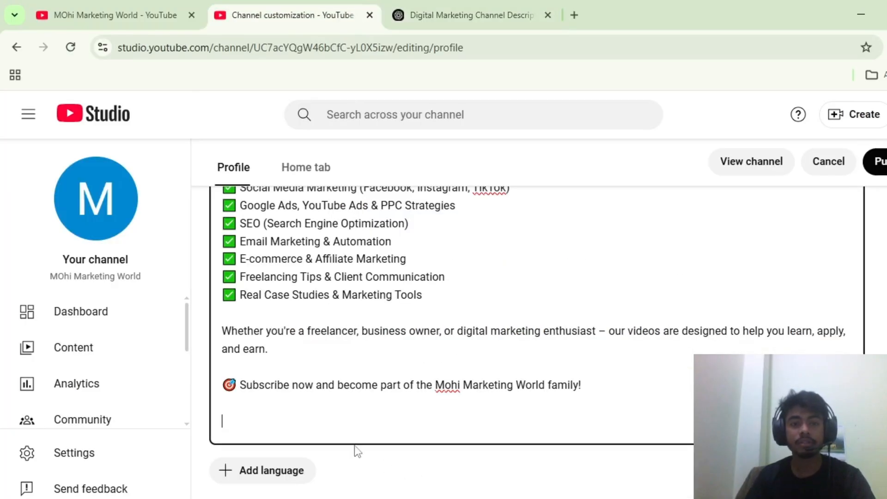
pyautogui.rightClick(298, 419)
pyautogui.click(319, 253)
pyautogui.scroll(-3, 423, 367)
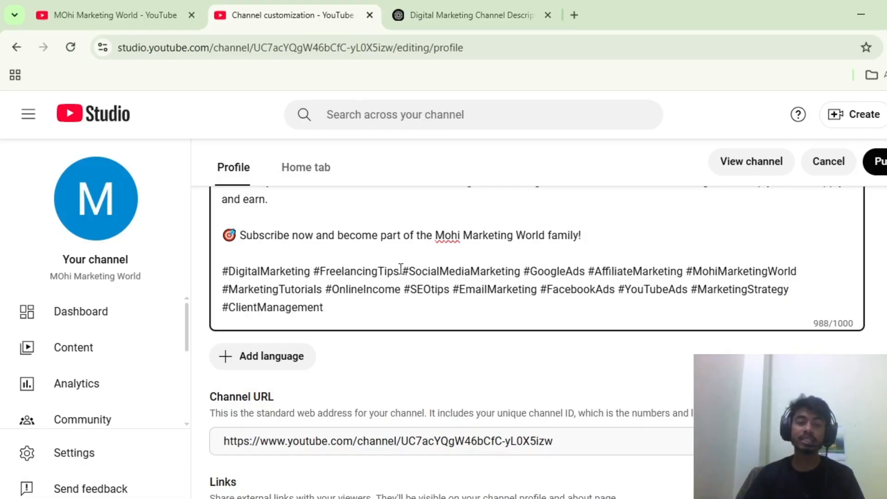
# Review the channel's standard web address in the Channel URL section
pyautogui.scroll(-3, 392, 286)
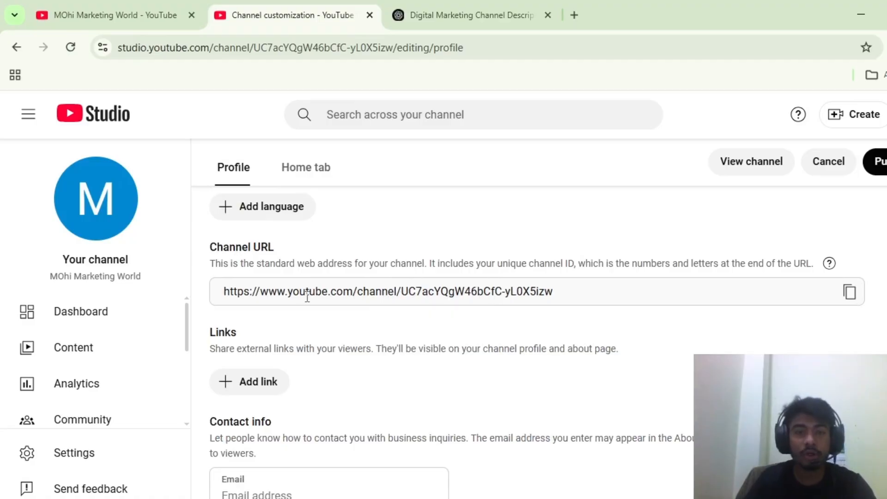
pyautogui.tripleClick(564, 291)
pyautogui.click(514, 297)
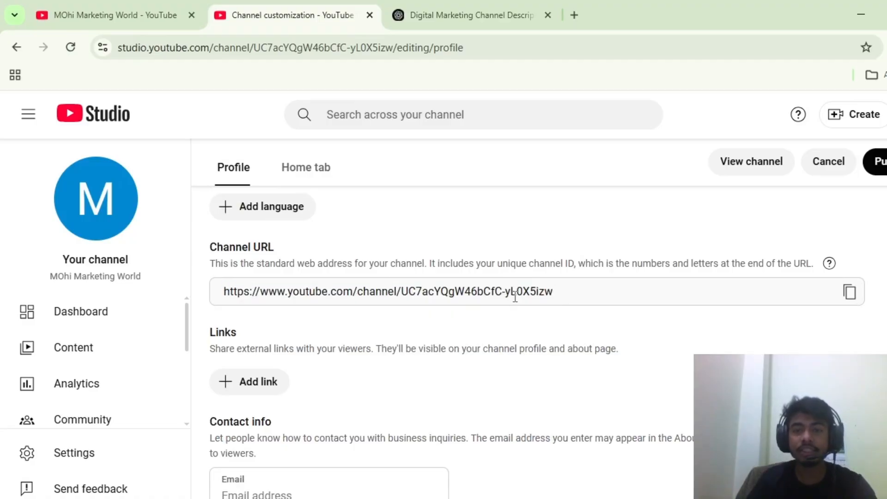
pyautogui.scroll(-2, 459, 296)
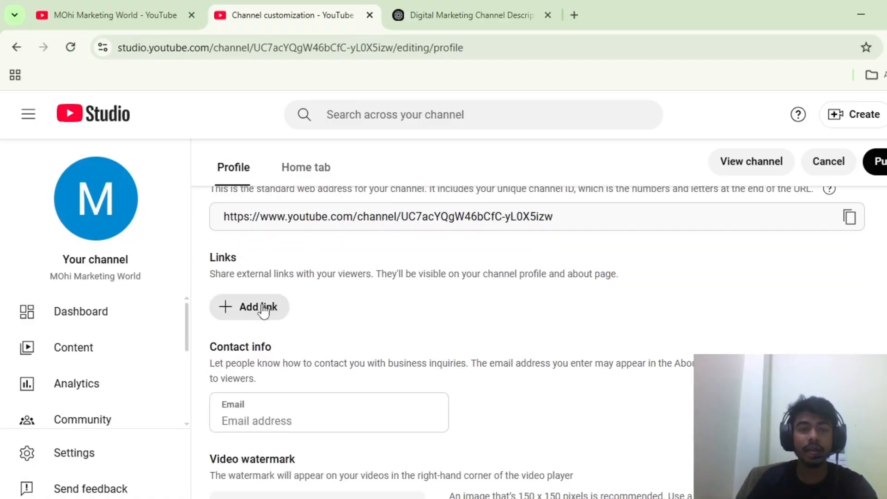
pyautogui.click(257, 309)
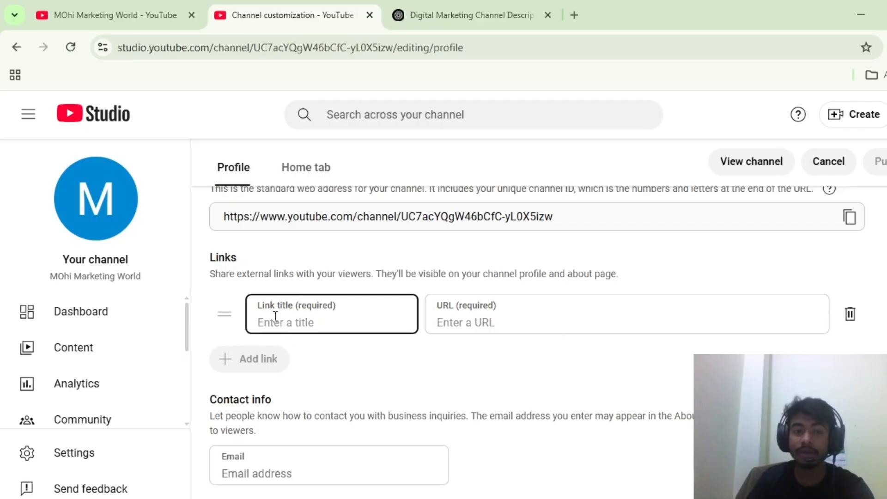
pyautogui.click(468, 321)
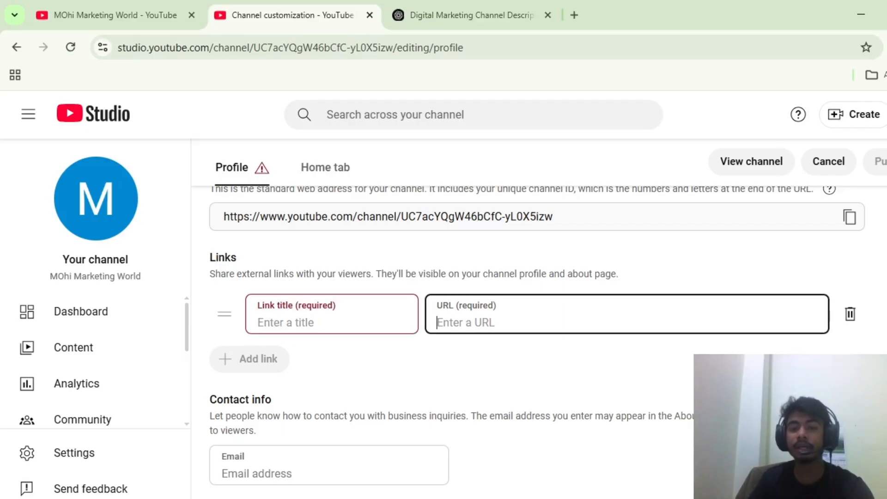
pyautogui.click(849, 316)
# Upload Youtube.png from the Video Projects folder as the channel's video watermark image
pyautogui.scroll(-2, 261, 289)
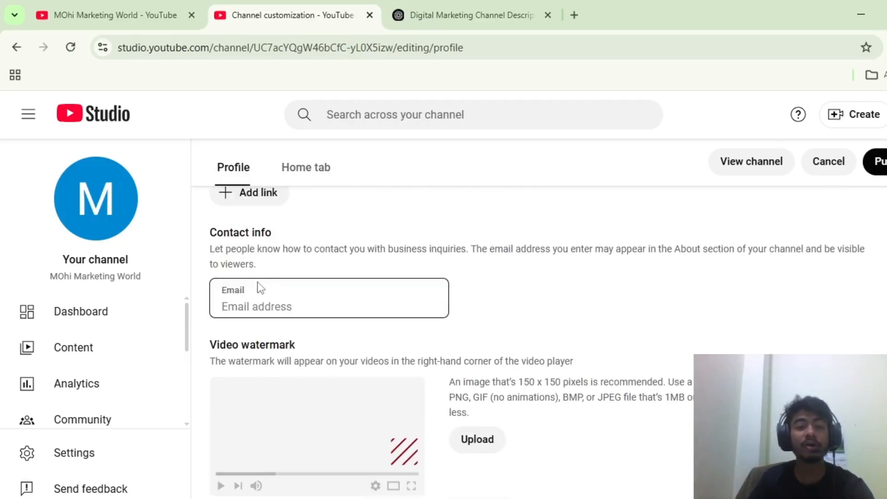
pyautogui.click(260, 307)
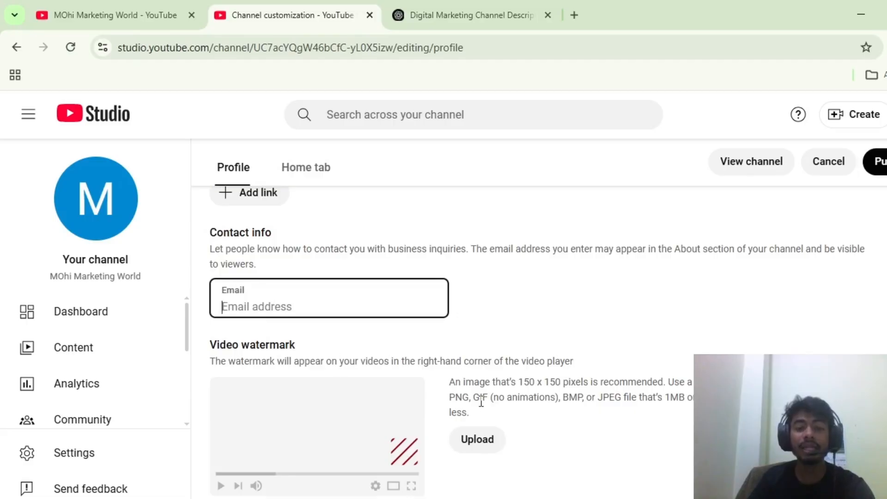
pyautogui.click(489, 443)
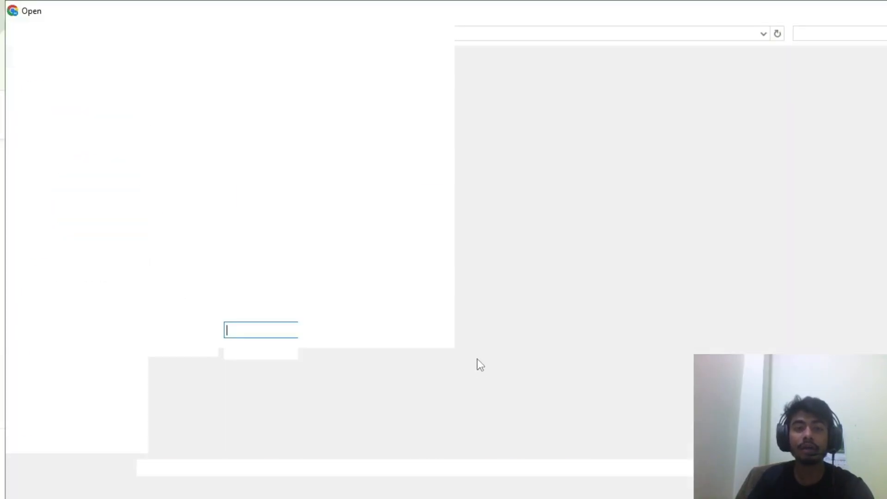
pyautogui.scroll(-3, 583, 299)
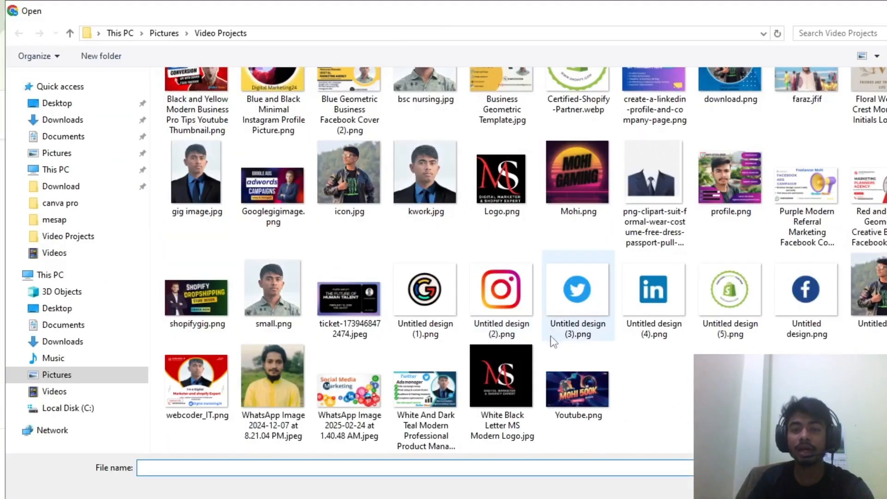
pyautogui.click(587, 381)
pyautogui.doubleClick(586, 379)
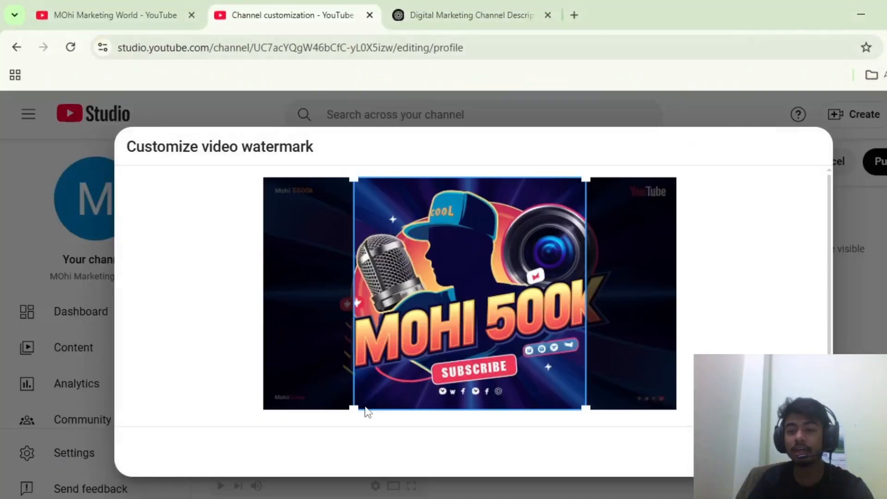
# Crop the watermark to a slightly smaller square around the logo, accept it, and publish the channel customization changes
pyautogui.moveTo(472, 334); pyautogui.dragTo(483, 319)
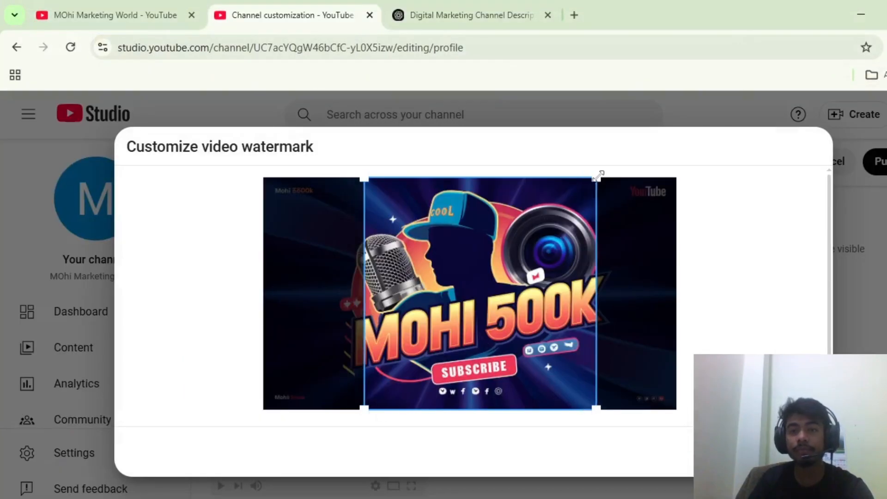
pyautogui.moveTo(598, 176); pyautogui.dragTo(590, 185)
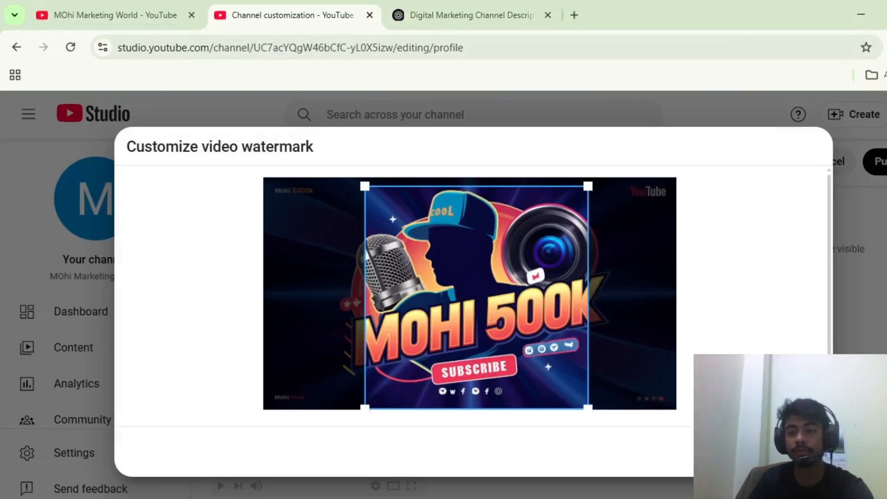
pyautogui.click(799, 452)
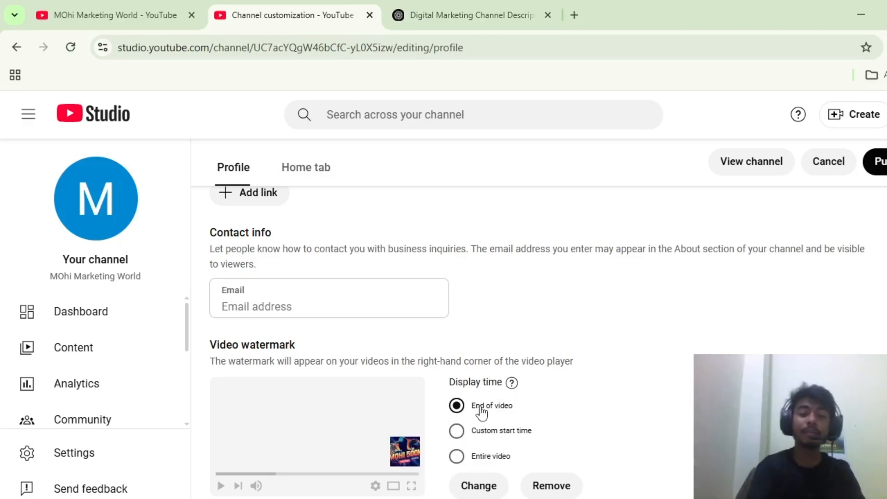
pyautogui.scroll(-1, 483, 404)
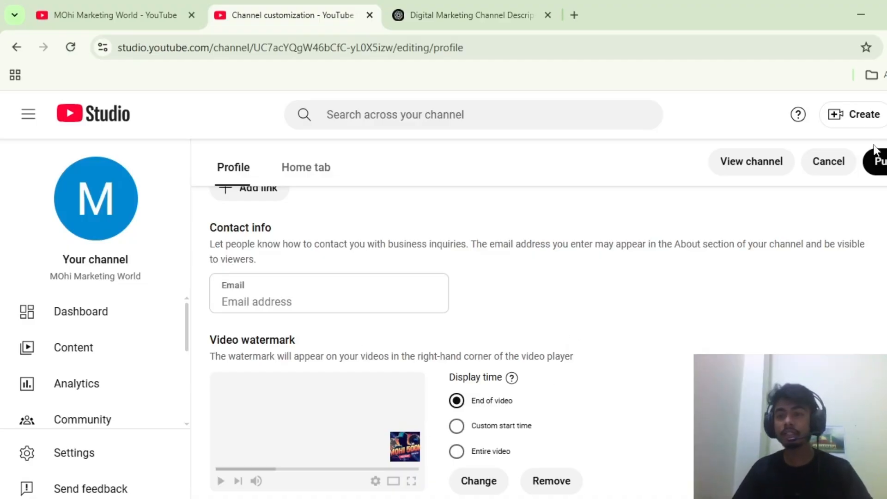
pyautogui.click(883, 160)
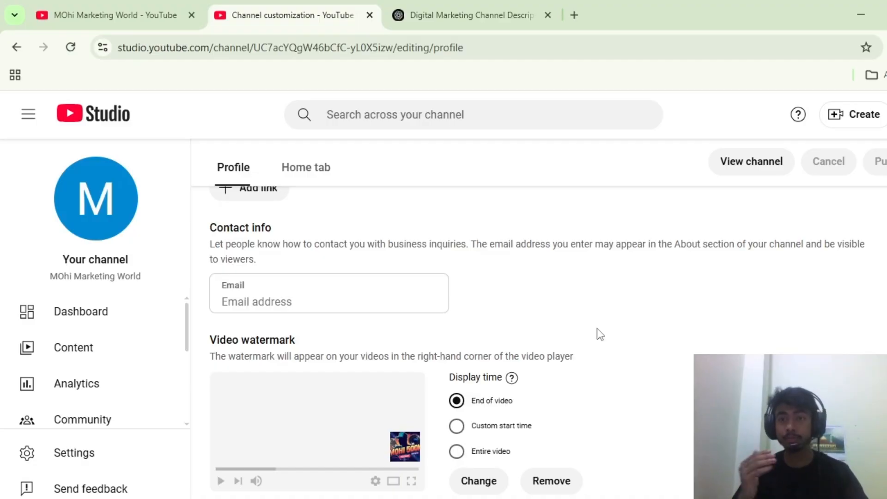
# Review the profile page from the description hashtags up to the banner image, and the Home tab's layout sections
pyautogui.scroll(8, 599, 324)
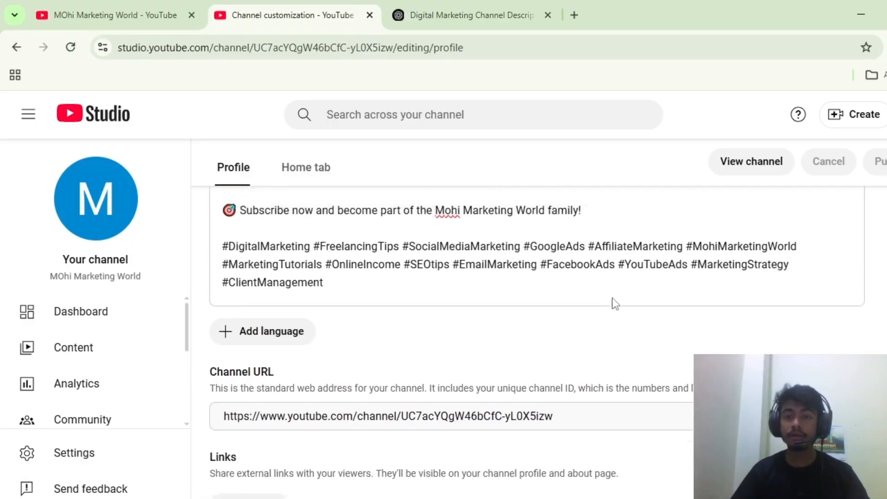
pyautogui.scroll(15, 612, 298)
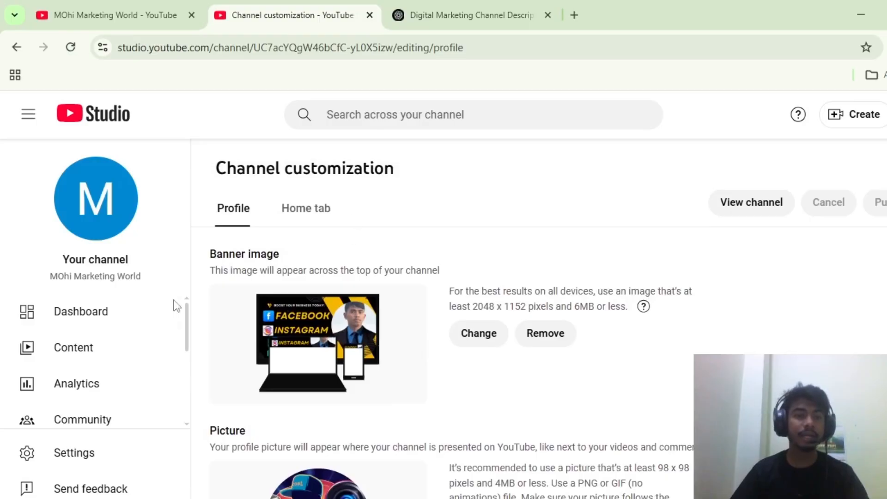
pyautogui.scroll(-3, 185, 329)
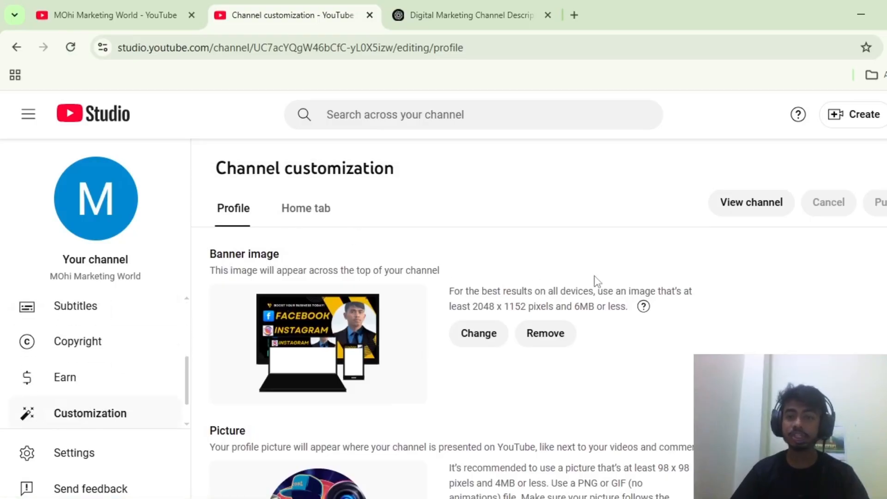
pyautogui.scroll(1, 70, 356)
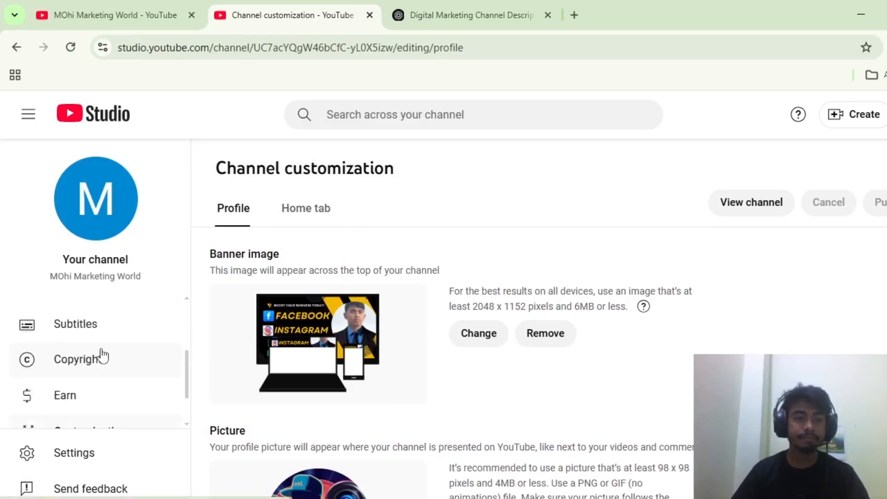
pyautogui.scroll(3, 103, 356)
pyautogui.click(296, 217)
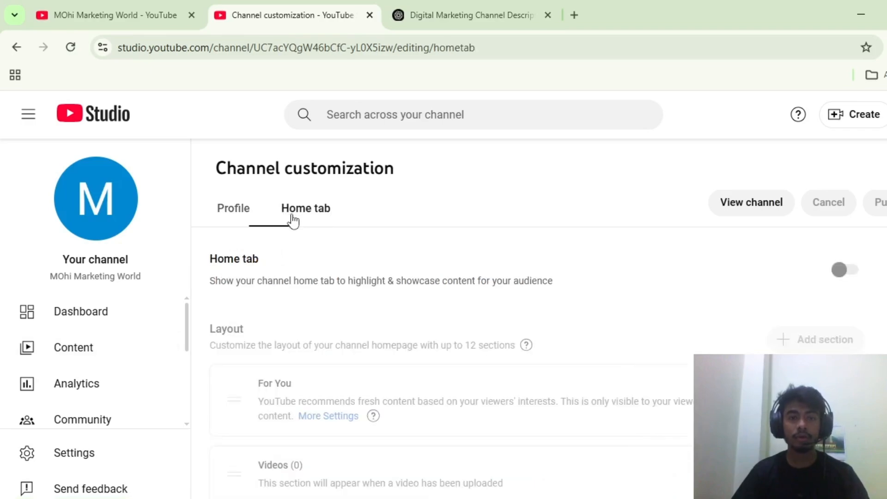
pyautogui.scroll(-5, 323, 301)
pyautogui.scroll(2, 295, 319)
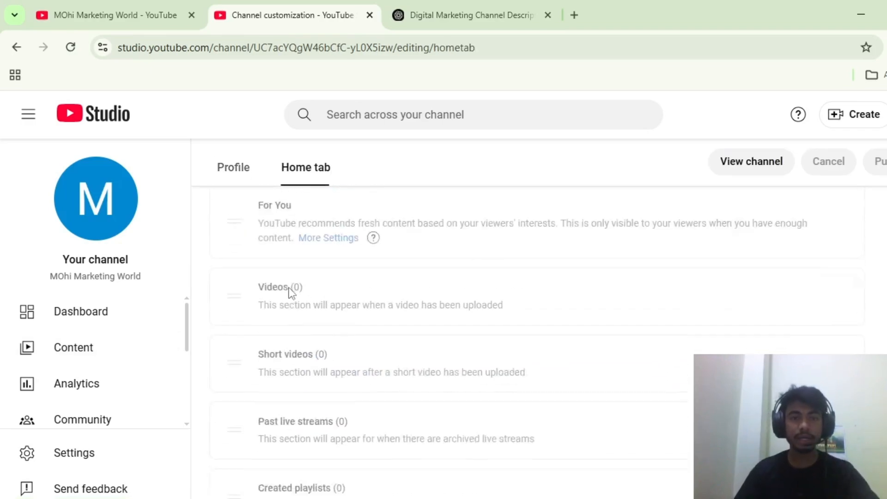
pyautogui.scroll(4, 291, 291)
# Leave channel customization with the discard prompt accepted, look over the channel dashboard and open the channel's video content list
pyautogui.click(93, 311)
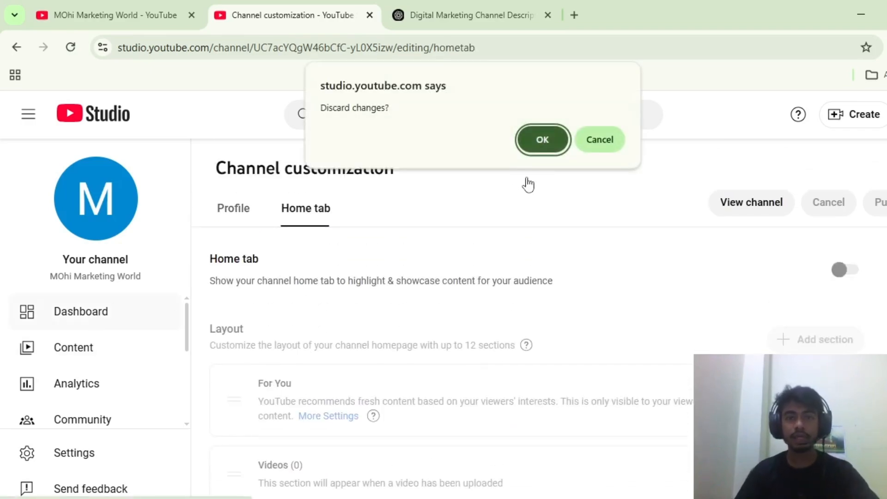
pyautogui.click(542, 139)
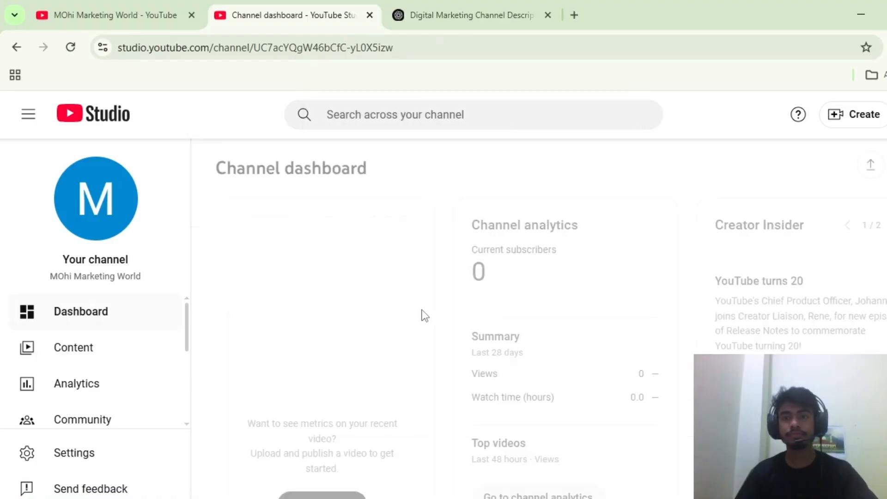
pyautogui.scroll(-5, 440, 333)
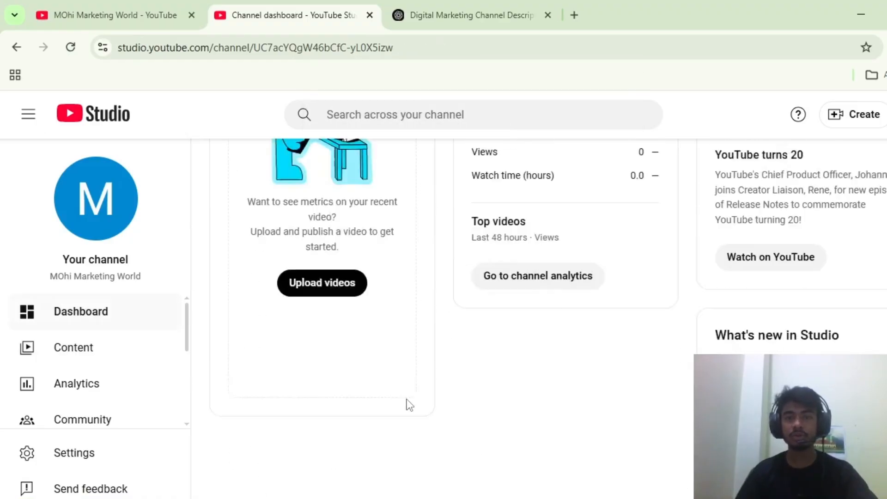
pyautogui.scroll(5, 434, 365)
pyautogui.scroll(-2, 113, 327)
pyautogui.scroll(2, 115, 325)
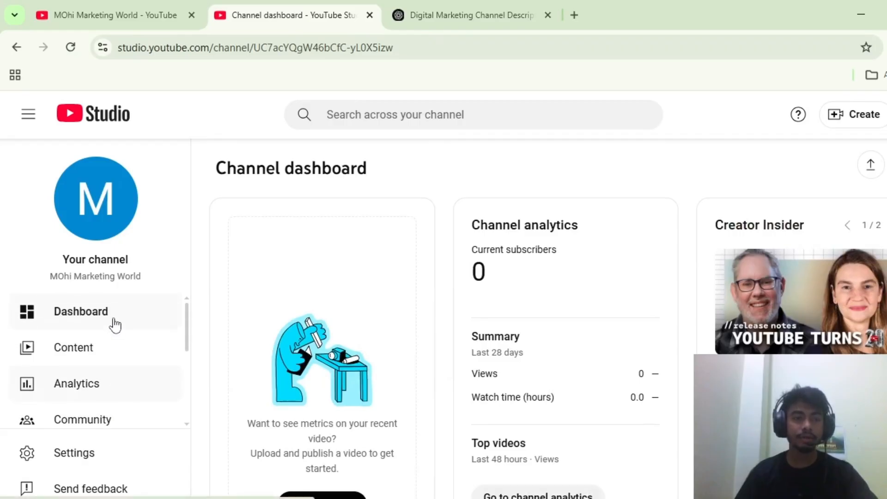
pyautogui.click(88, 355)
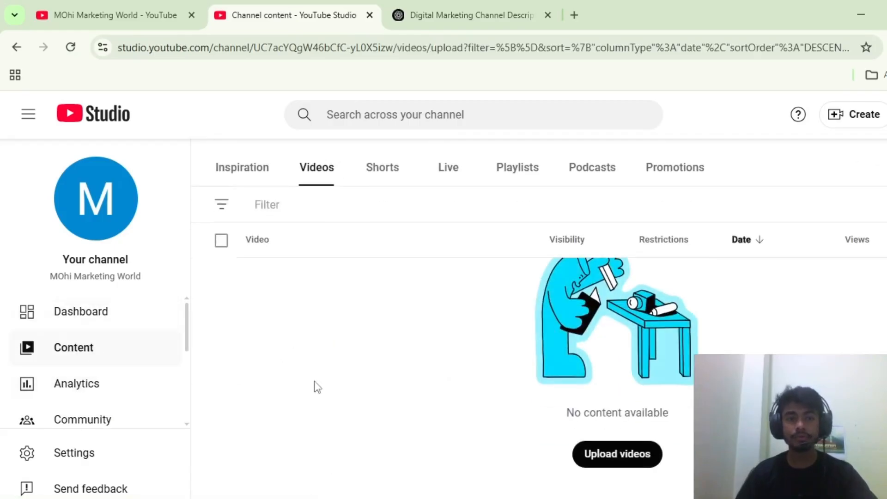
# Set the channel's country of residence to United States in the channel's basic info settings
pyautogui.scroll(-5, 67, 384)
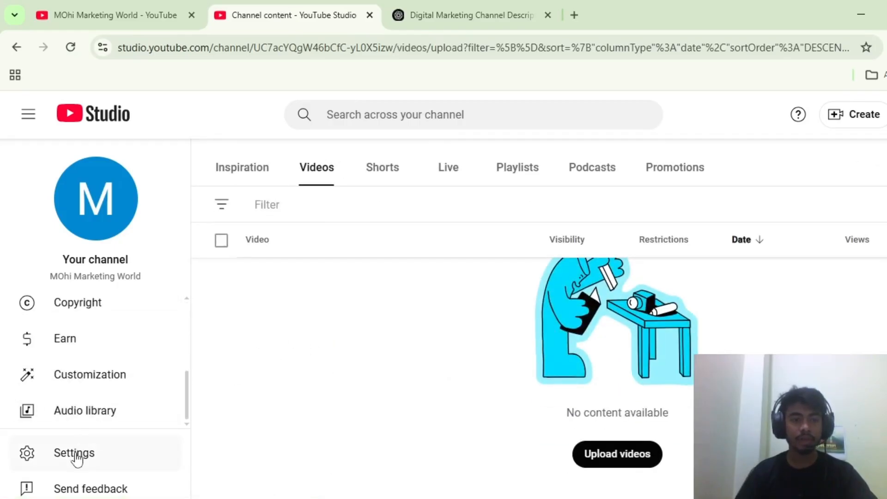
pyautogui.click(75, 454)
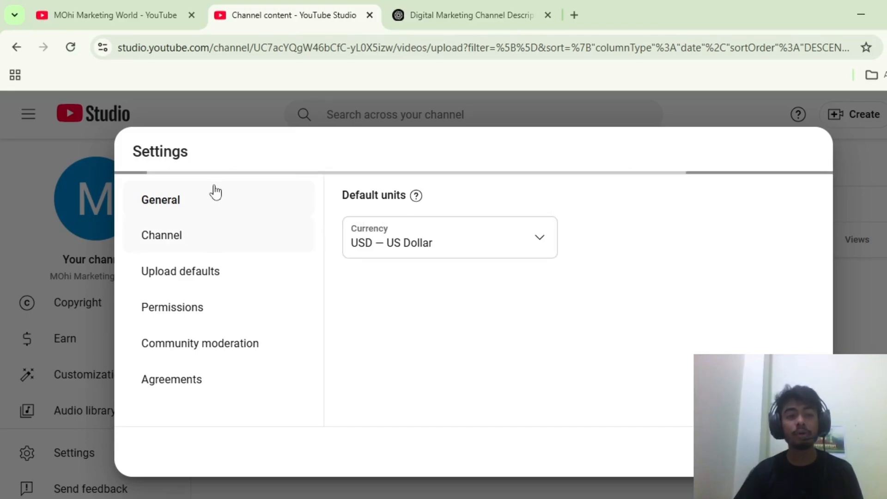
pyautogui.click(192, 248)
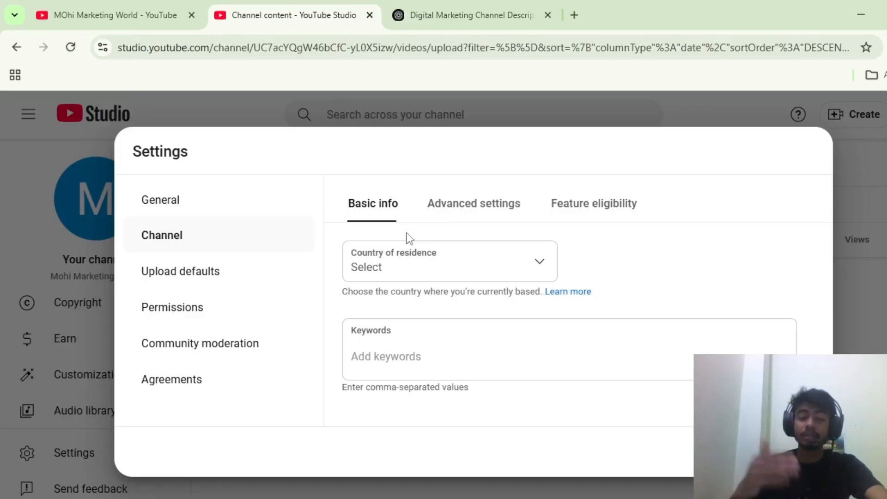
pyautogui.click(452, 279)
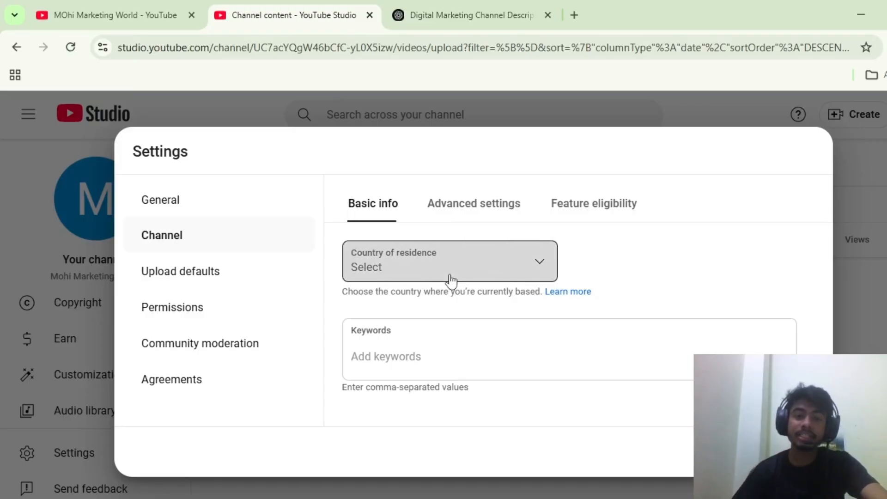
pyautogui.scroll(-15, 408, 378)
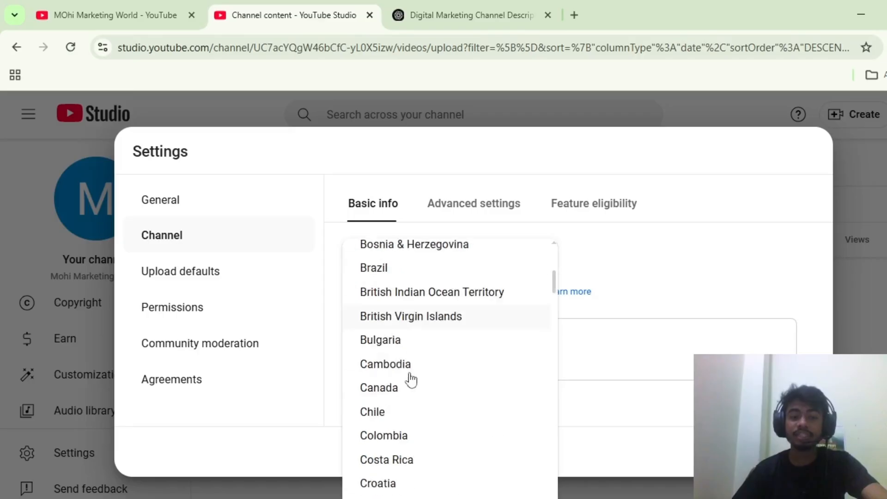
pyautogui.scroll(-20, 445, 383)
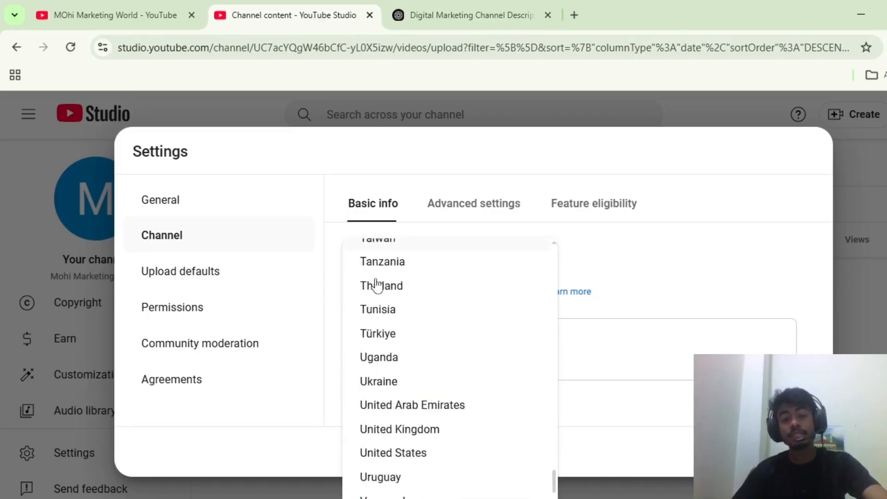
pyautogui.scroll(3, 413, 342)
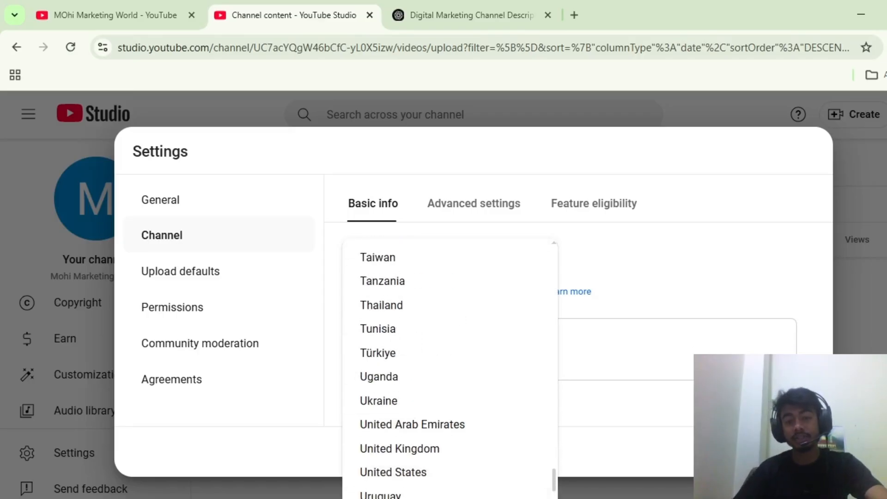
pyautogui.click(414, 480)
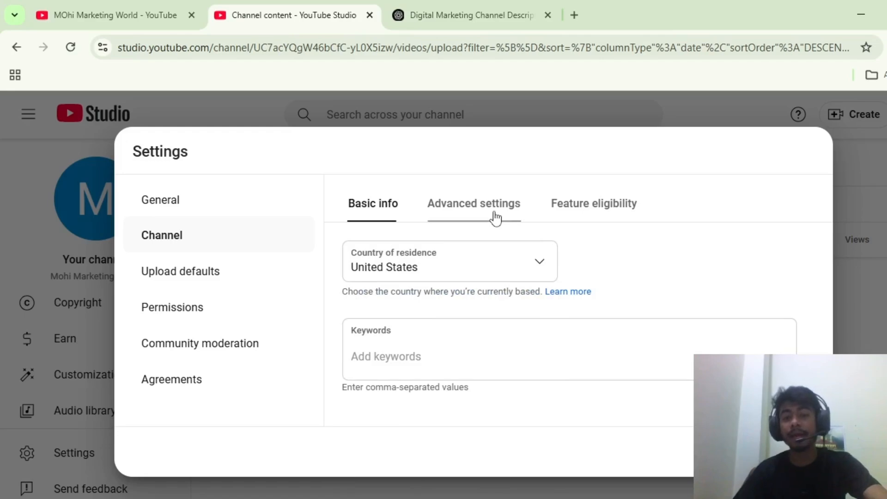
# Copy the hashtags under Tags in the ChatGPT reply and return to the channel's Keywords field in YouTube Studio
pyautogui.click(443, 355)
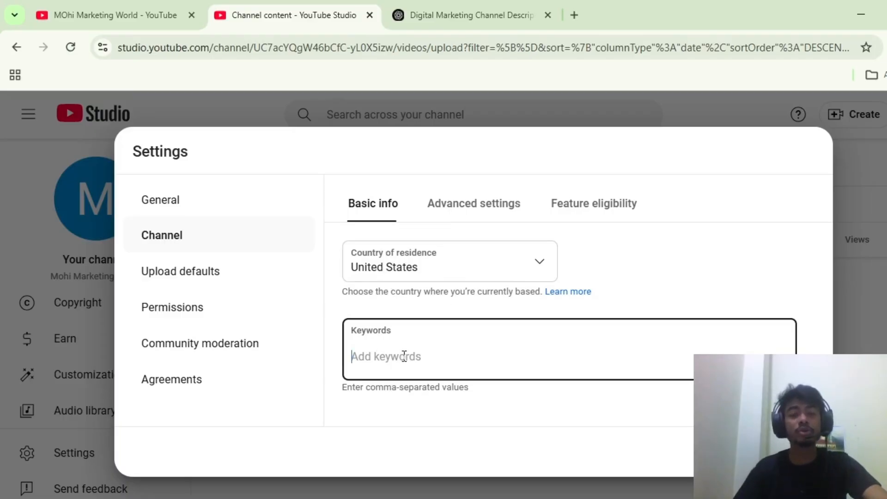
pyautogui.click(467, 15)
pyautogui.scroll(-1, 519, 257)
pyautogui.rightClick(515, 204)
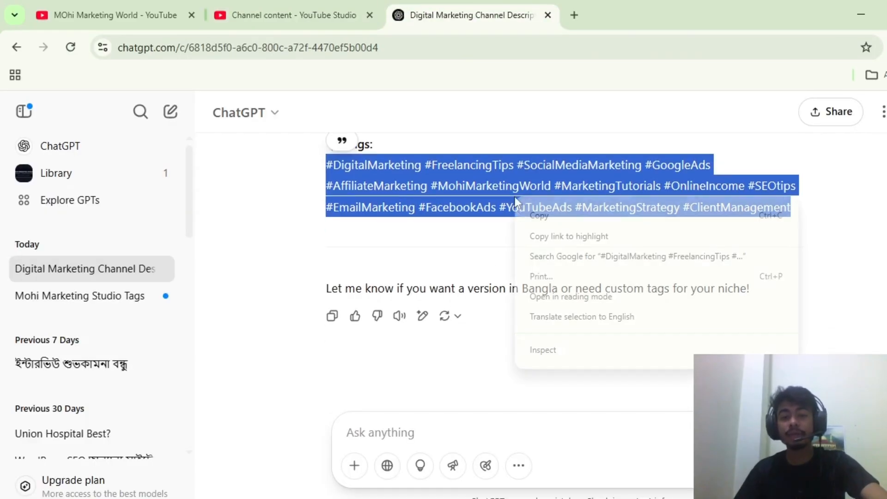
pyautogui.click(543, 217)
pyautogui.click(322, 11)
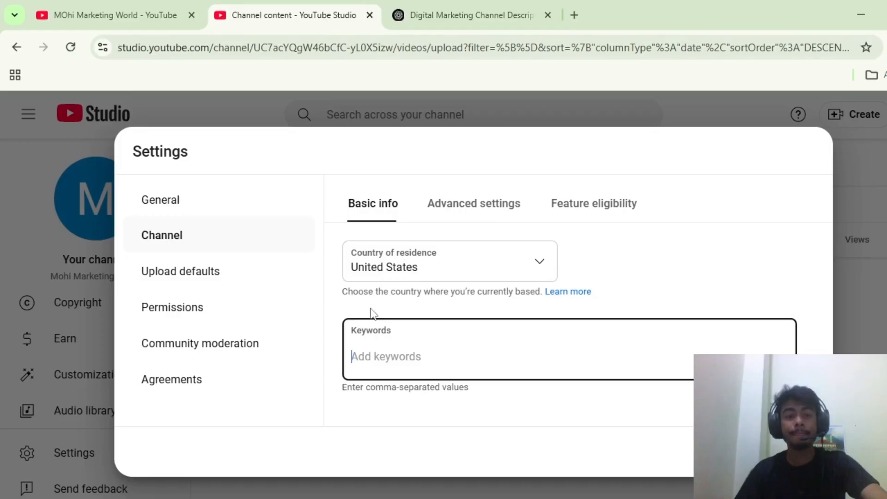
# Try to paste the whole copied hashtag list into the channel's Keywords field as one entry, and remove that entry
pyautogui.rightClick(368, 340)
pyautogui.click(356, 354)
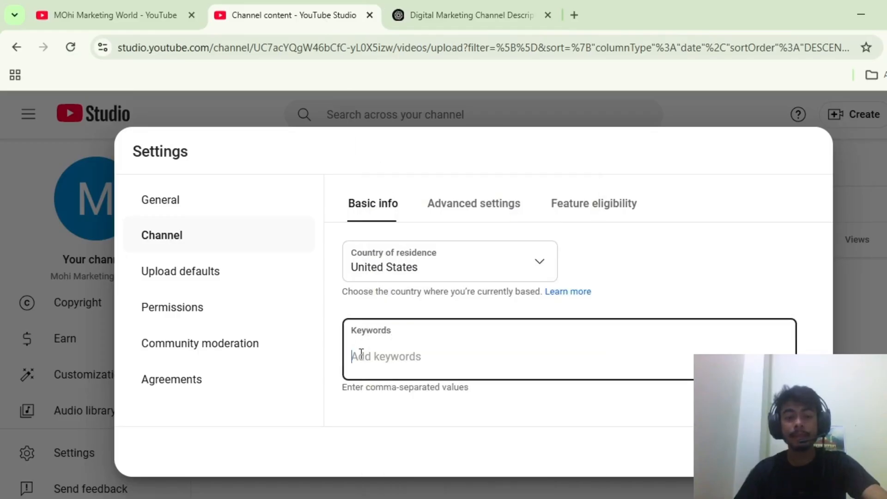
pyautogui.rightClick(361, 354)
pyautogui.click(402, 188)
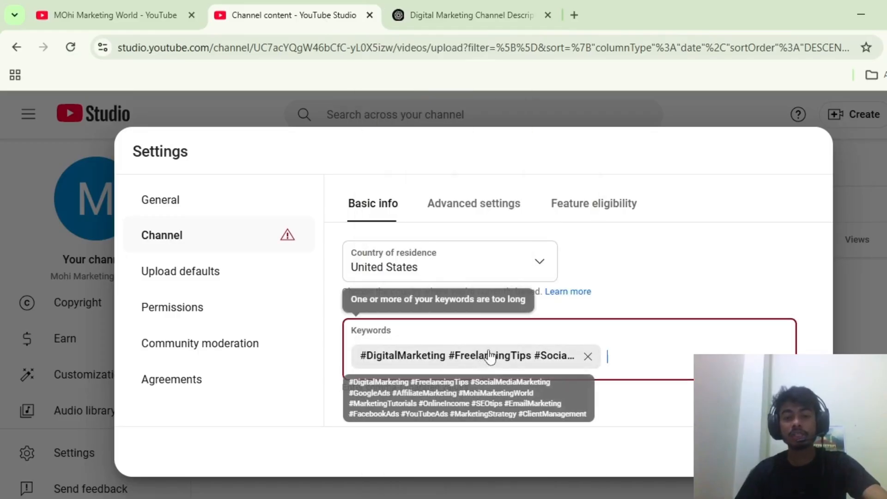
pyautogui.click(588, 357)
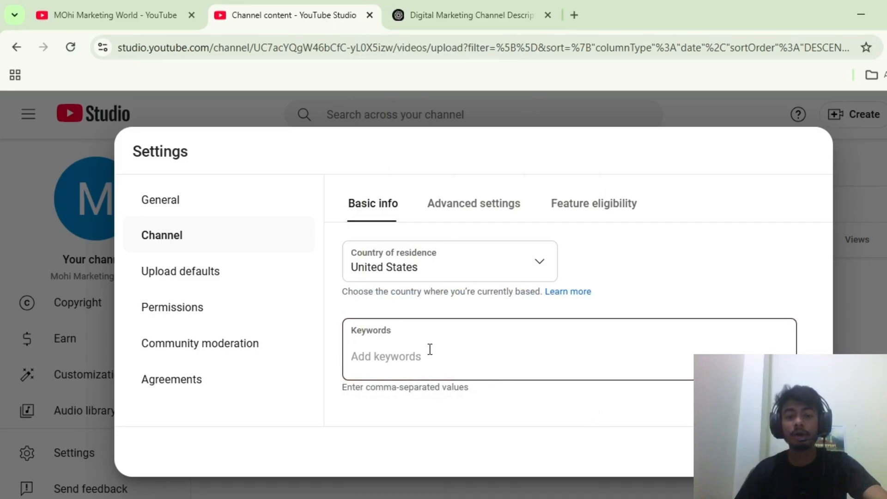
pyautogui.click(486, 2)
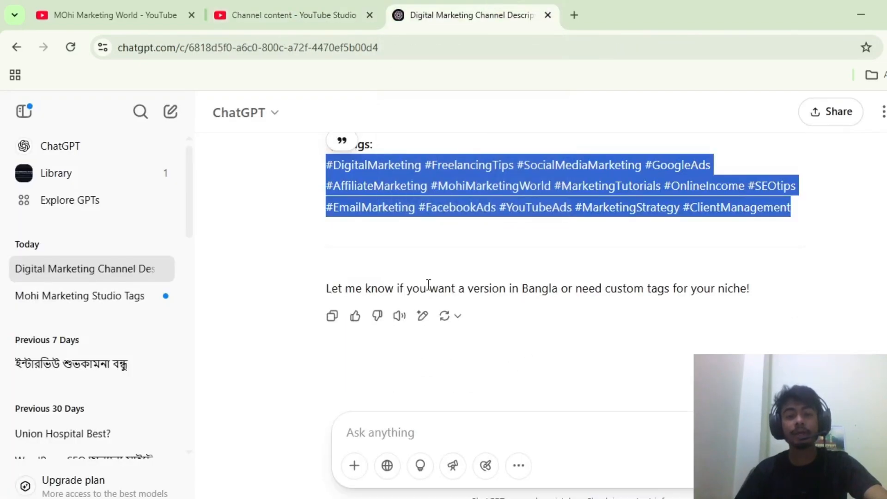
pyautogui.click(387, 167)
pyautogui.moveTo(422, 166); pyautogui.dragTo(326, 167)
pyautogui.rightClick(328, 170)
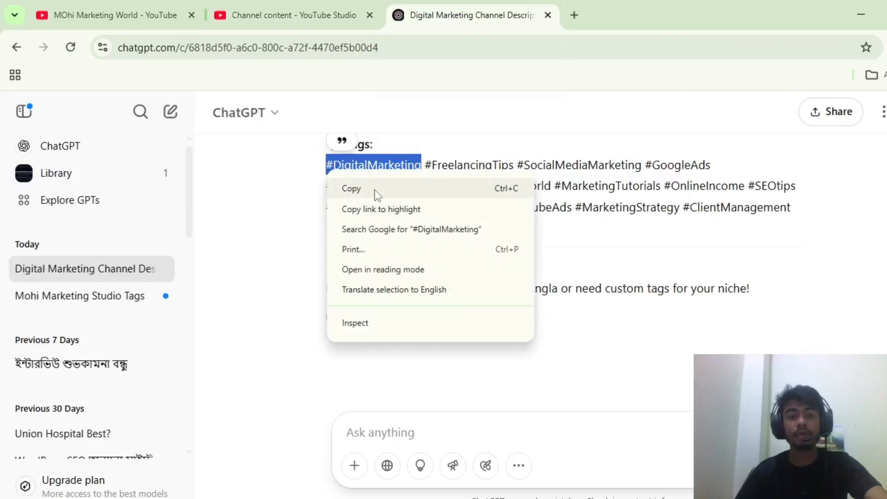
pyautogui.click(377, 193)
pyautogui.click(294, 15)
pyautogui.rightClick(396, 358)
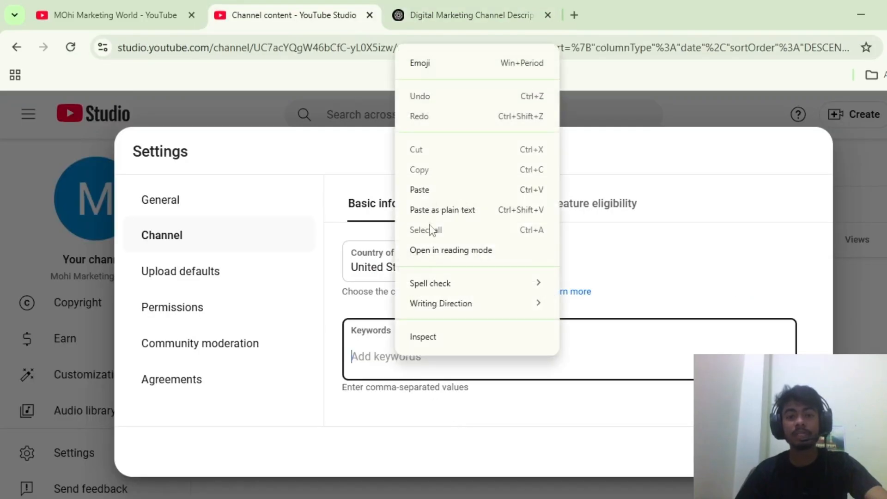
pyautogui.click(432, 192)
pyautogui.click(478, 2)
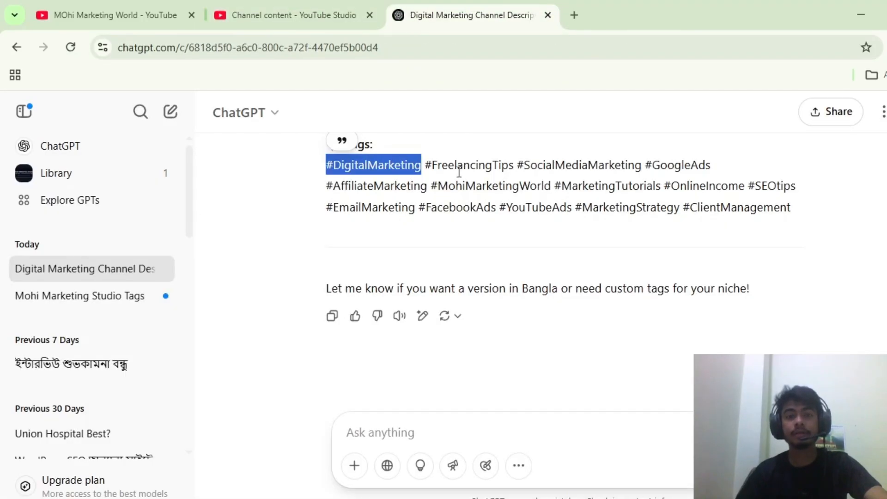
pyautogui.tripleClick(464, 165)
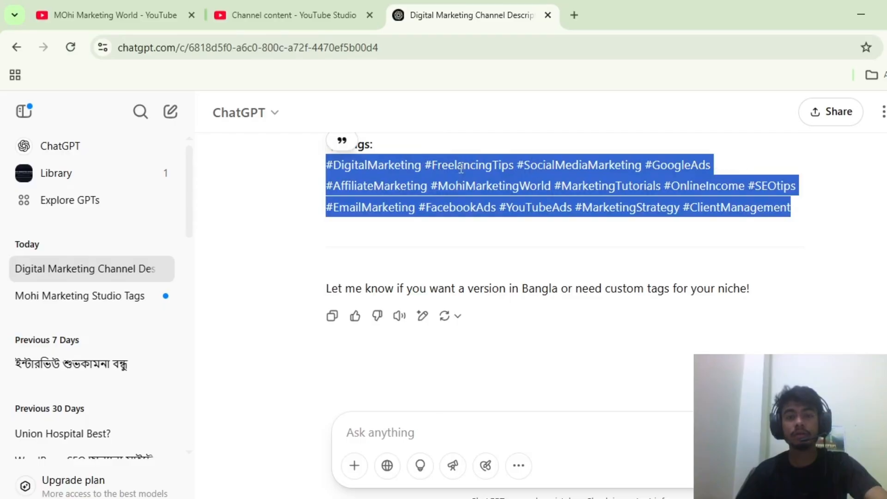
pyautogui.click(449, 153)
pyautogui.moveTo(426, 165); pyautogui.dragTo(514, 167)
pyautogui.rightClick(512, 181)
pyautogui.click(527, 185)
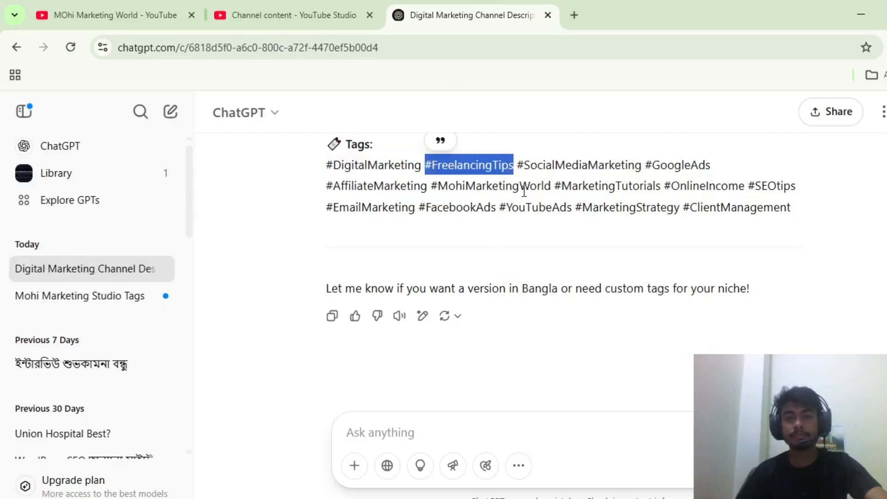
pyautogui.click(294, 15)
pyautogui.rightClick(498, 362)
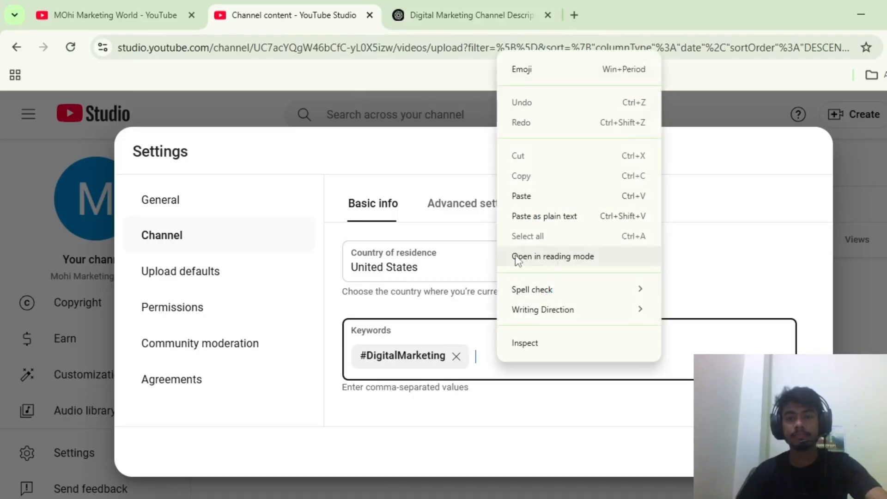
pyautogui.click(528, 197)
# Copy #SocialMediaMarketing from the ChatGPT tags and add it to the channel's Keywords field in YouTube Studio
pyautogui.click(472, 15)
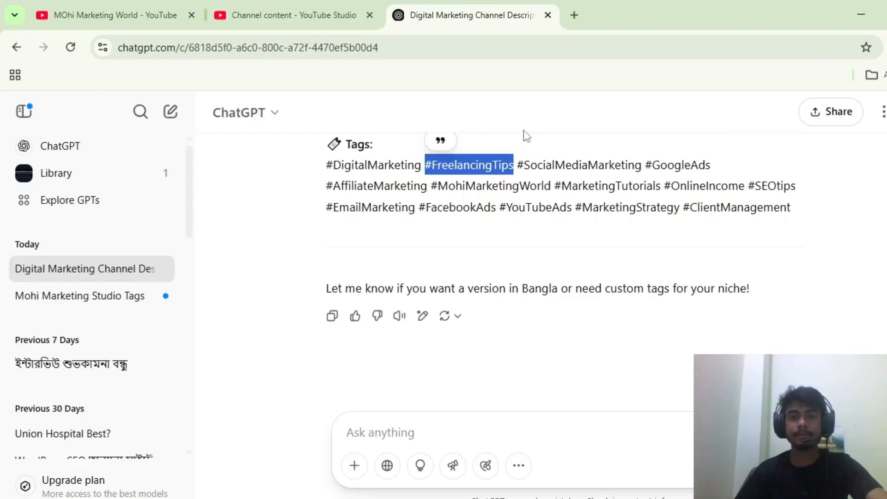
pyautogui.click(525, 164)
pyautogui.moveTo(527, 165); pyautogui.dragTo(642, 169)
pyautogui.rightClick(639, 179)
pyautogui.click(640, 183)
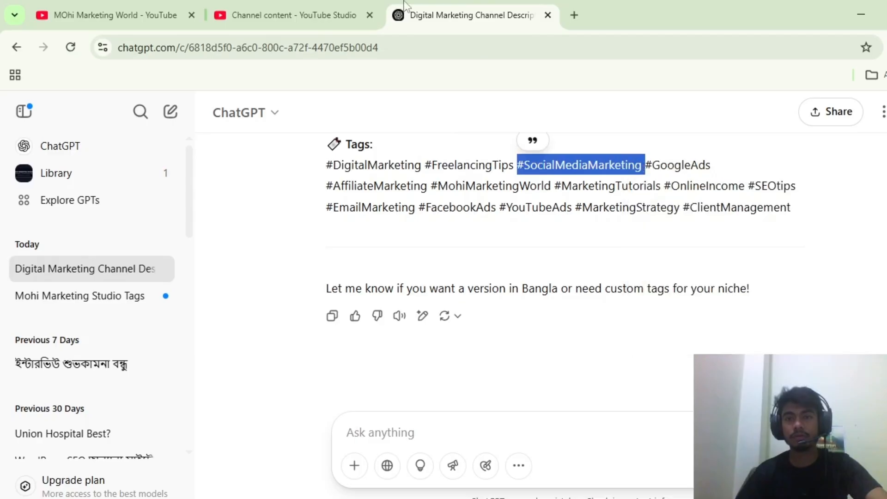
pyautogui.hotkey('ctrl', 'shift', 'Tab')
pyautogui.rightClick(627, 356)
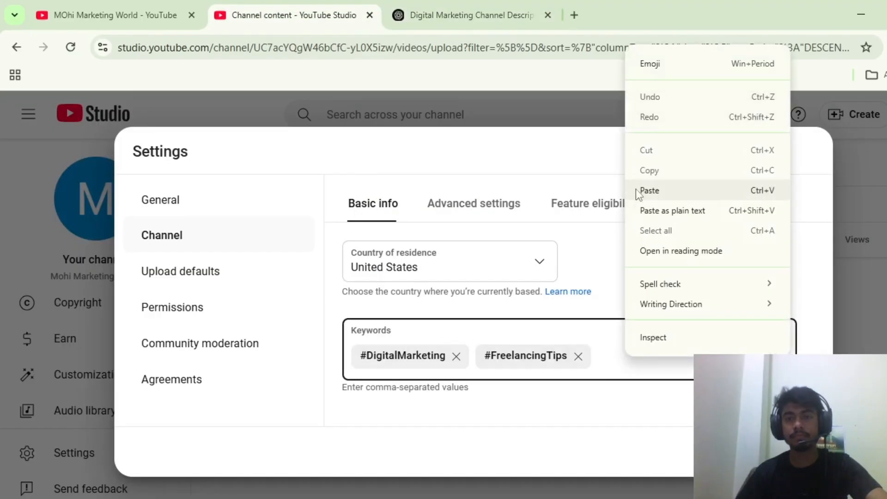
pyautogui.click(636, 190)
# Copy #GoogleAds from the ChatGPT tags and add it to the channel's Keywords field in YouTube Studio
pyautogui.click(512, 9)
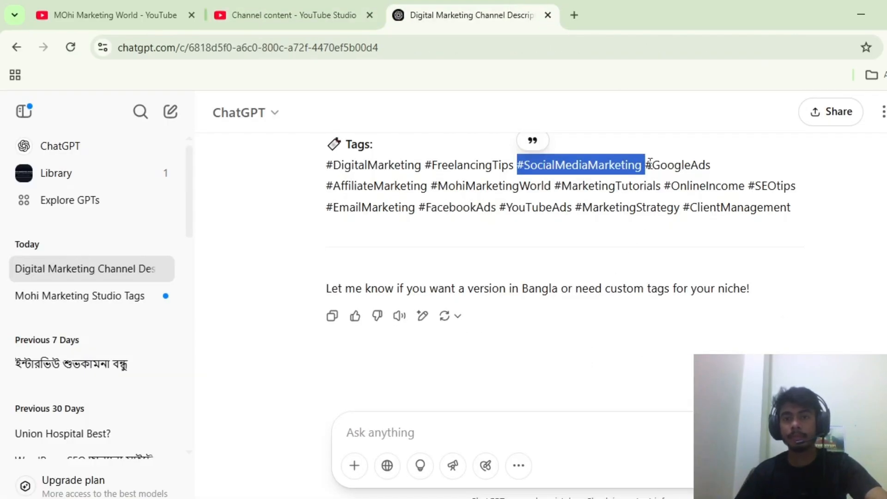
pyautogui.click(628, 176)
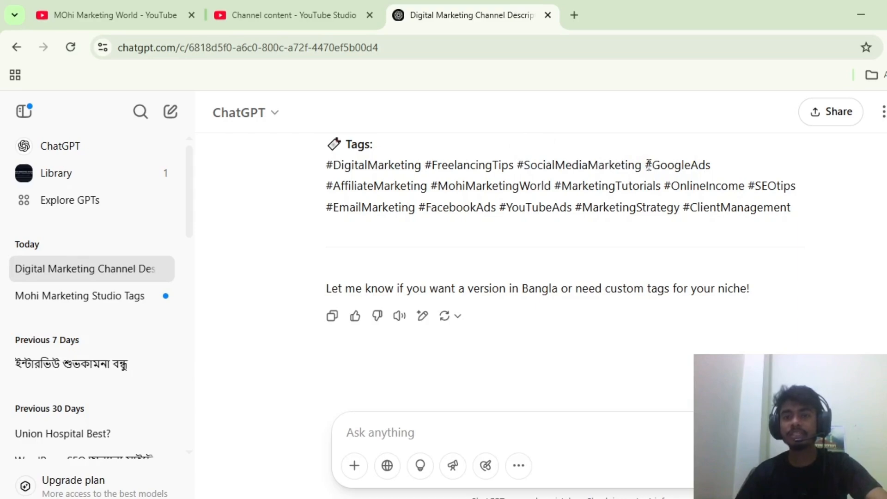
pyautogui.moveTo(646, 165)
pyautogui.mouseDown()
pyautogui.moveTo(717, 172)
pyautogui.moveTo(655, 182)
pyautogui.moveTo(646, 167)
pyautogui.mouseUp()
pyautogui.moveTo(646, 166); pyautogui.dragTo(711, 164)
pyautogui.rightClick(698, 164)
pyautogui.click(721, 180)
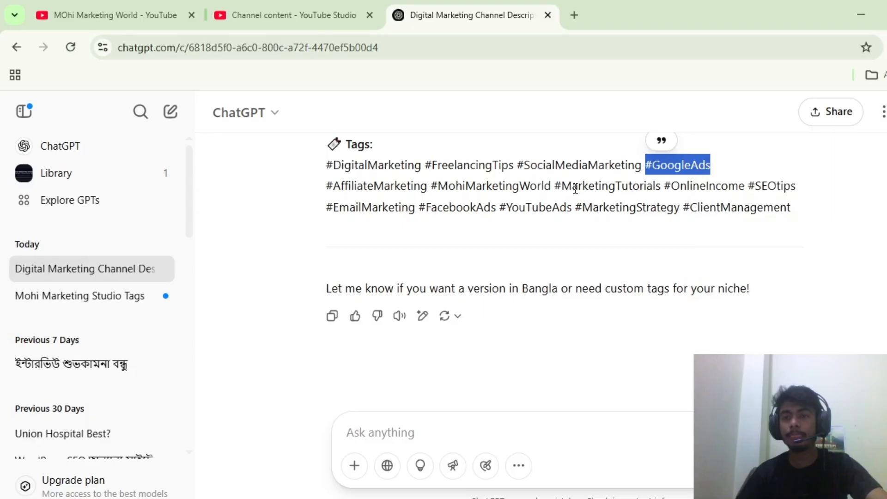
pyautogui.click(354, 6)
pyautogui.rightClick(510, 393)
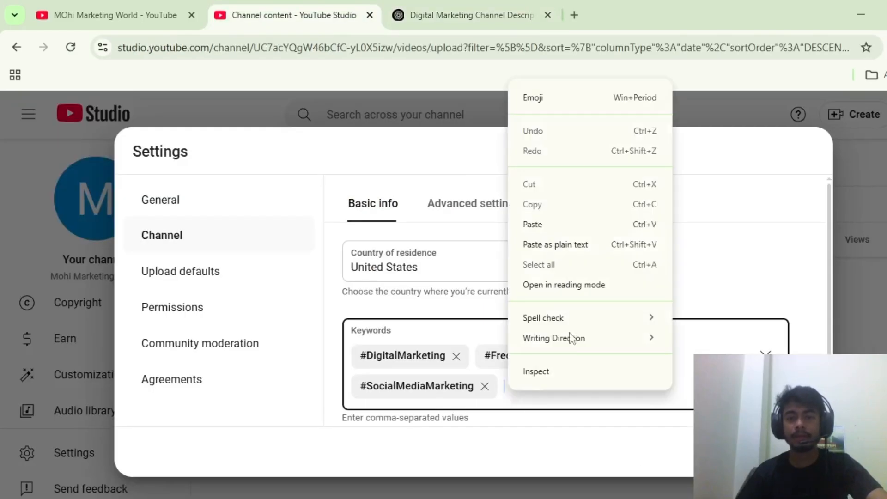
pyautogui.click(551, 224)
pyautogui.scroll(-1, 669, 396)
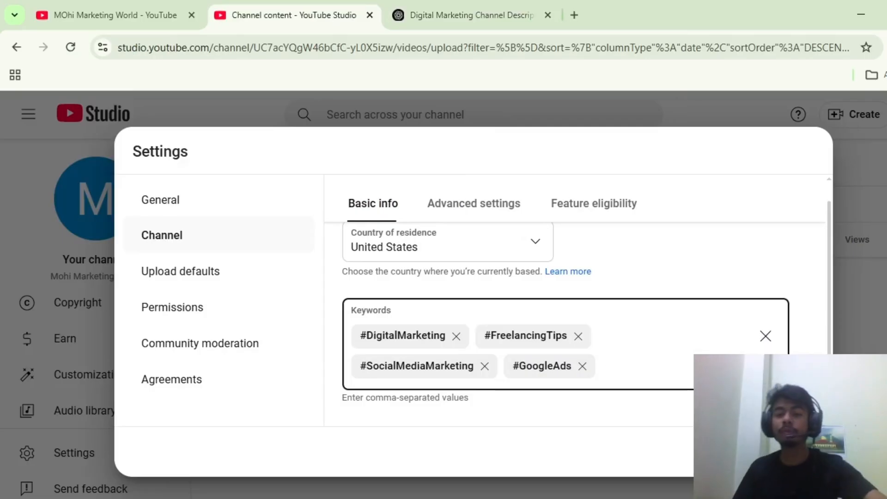
# Copy #AffiliateMarketing from the ChatGPT tags and add it to the channel's Keywords field in YouTube Studio
pyautogui.click(419, 24)
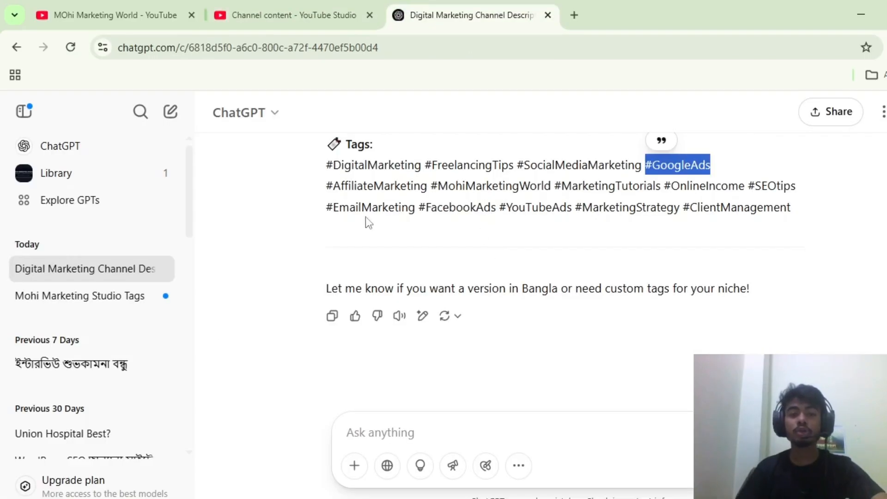
pyautogui.moveTo(329, 186); pyautogui.dragTo(428, 185)
pyautogui.rightClick(432, 188)
pyautogui.click(451, 204)
pyautogui.click(294, 15)
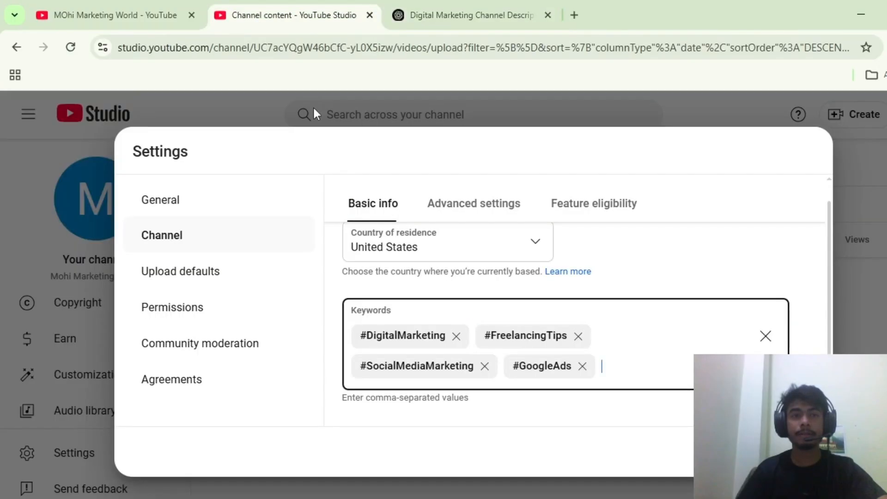
pyautogui.rightClick(617, 362)
pyautogui.click(653, 199)
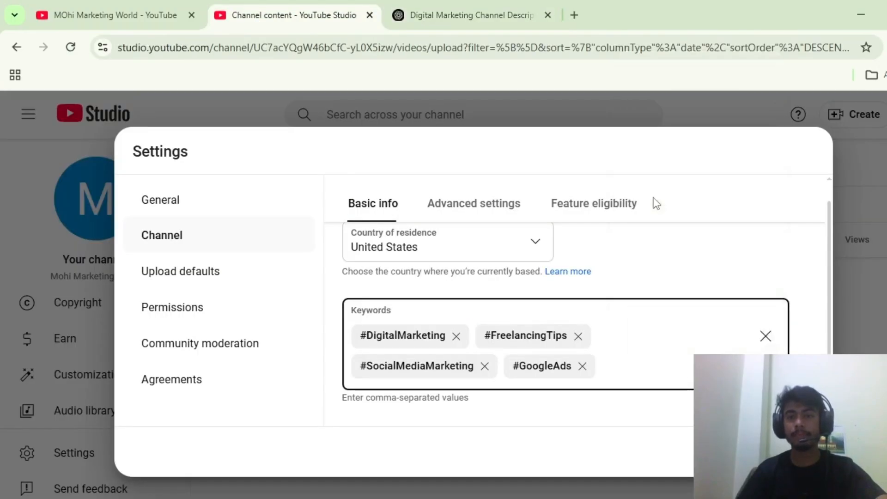
# Copy #MohiMarketingWorld from the ChatGPT tags and add it to the channel's Keywords field in YouTube Studio
pyautogui.click(431, 6)
pyautogui.moveTo(431, 185); pyautogui.dragTo(551, 187)
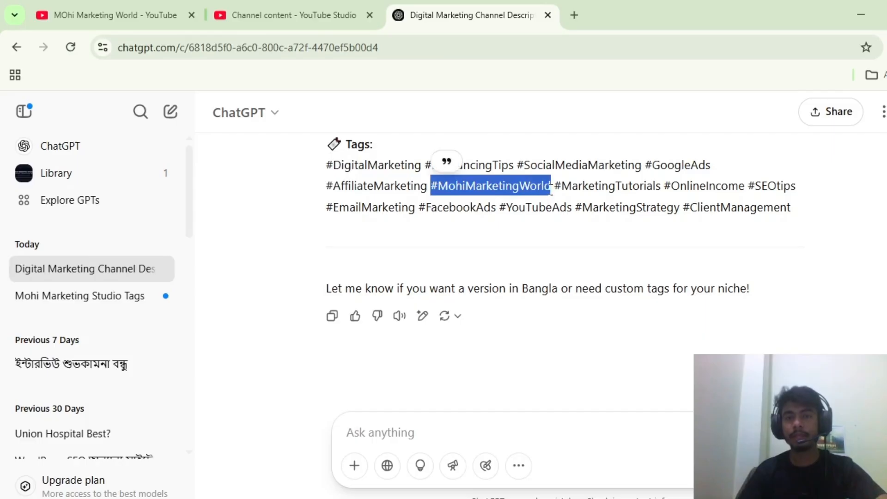
pyautogui.rightClick(551, 189)
pyautogui.click(571, 207)
pyautogui.click(350, 7)
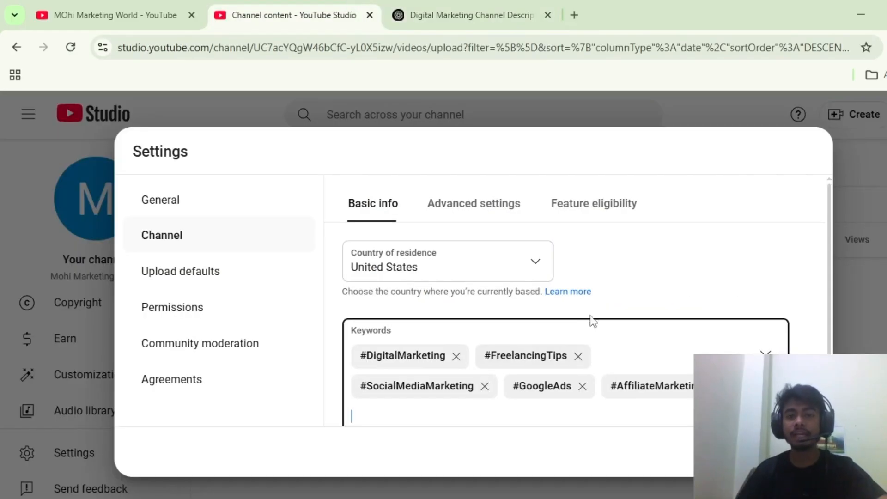
pyautogui.click(485, 407)
pyautogui.rightClick(373, 366)
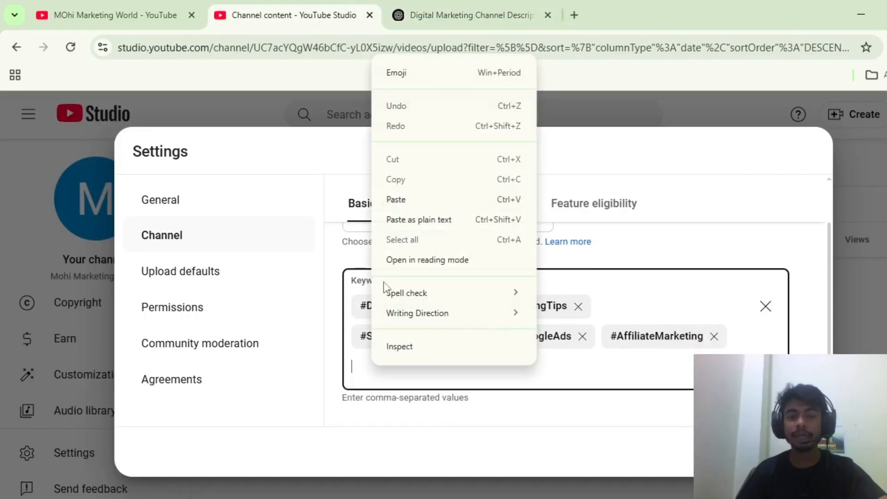
pyautogui.click(401, 193)
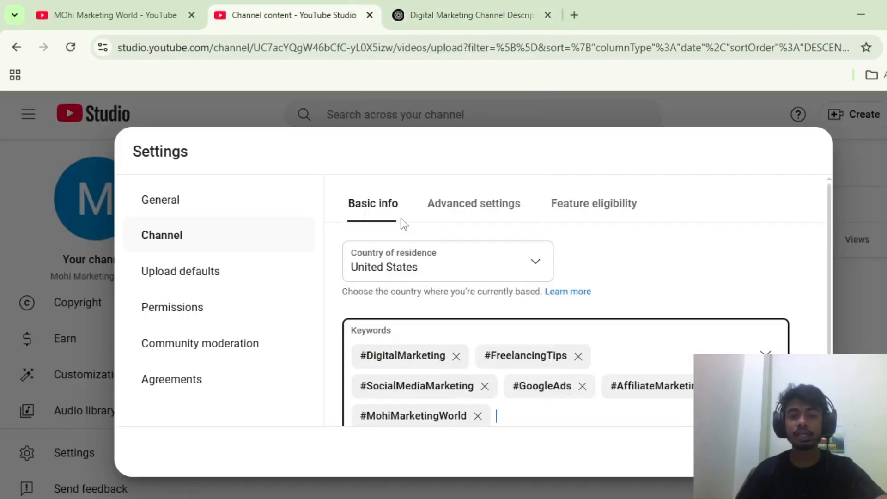
# Copy #MarketingTutorials from the ChatGPT tags and add it to the channel's Keywords field in YouTube Studio
pyautogui.click(429, 9)
pyautogui.moveTo(555, 188); pyautogui.dragTo(662, 187)
pyautogui.rightClick(662, 190)
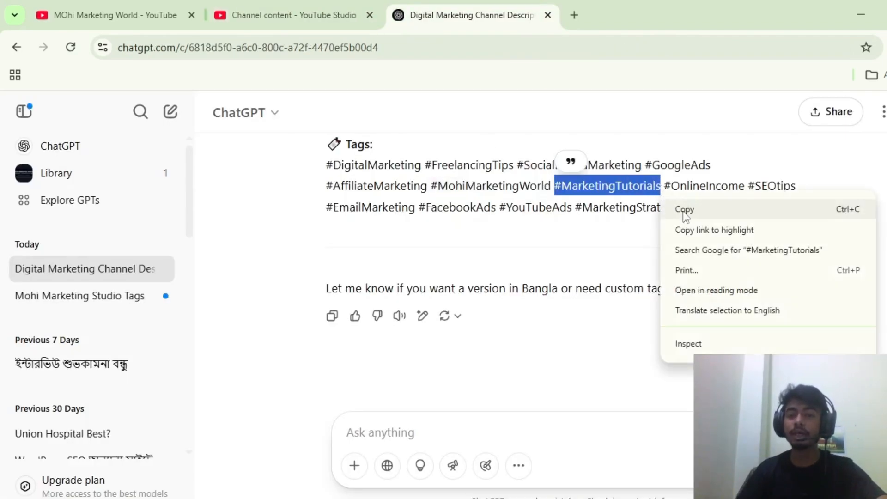
pyautogui.click(684, 209)
pyautogui.click(261, 12)
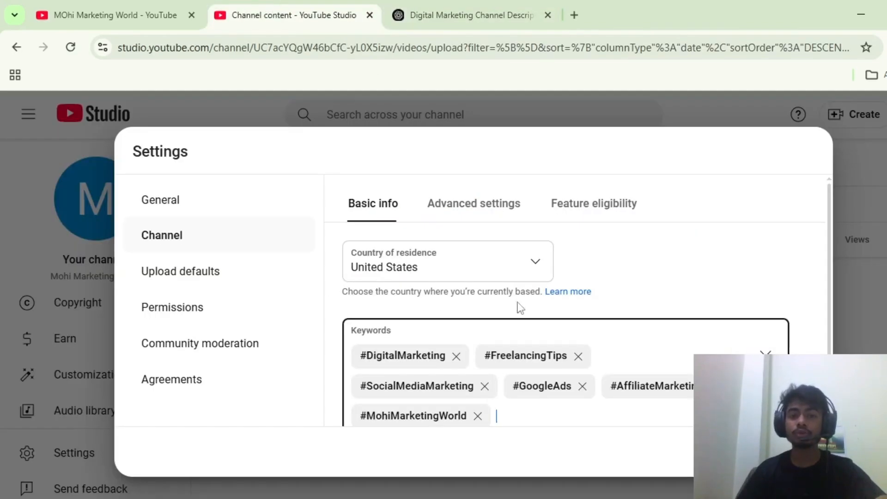
pyautogui.rightClick(514, 415)
pyautogui.click(541, 266)
# Copy #OnlineIncome from the ChatGPT tags and add it to the channel's Keywords field in YouTube Studio
pyautogui.click(444, 14)
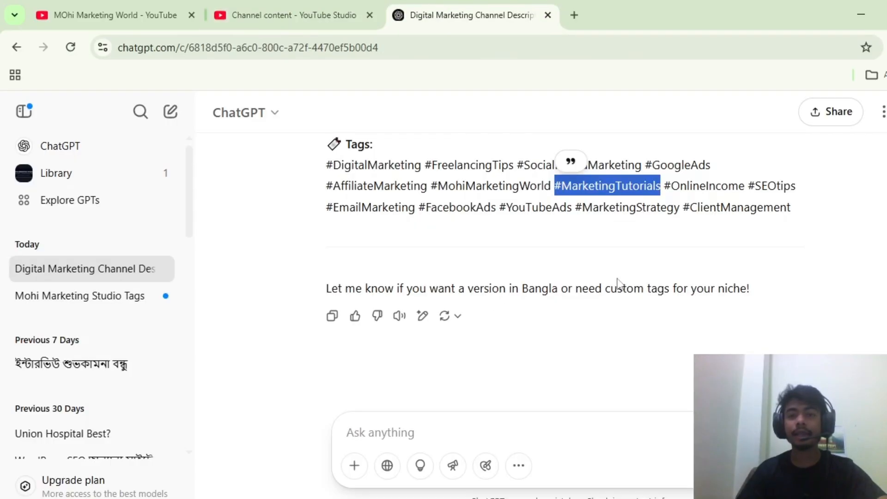
pyautogui.moveTo(665, 190); pyautogui.dragTo(744, 188)
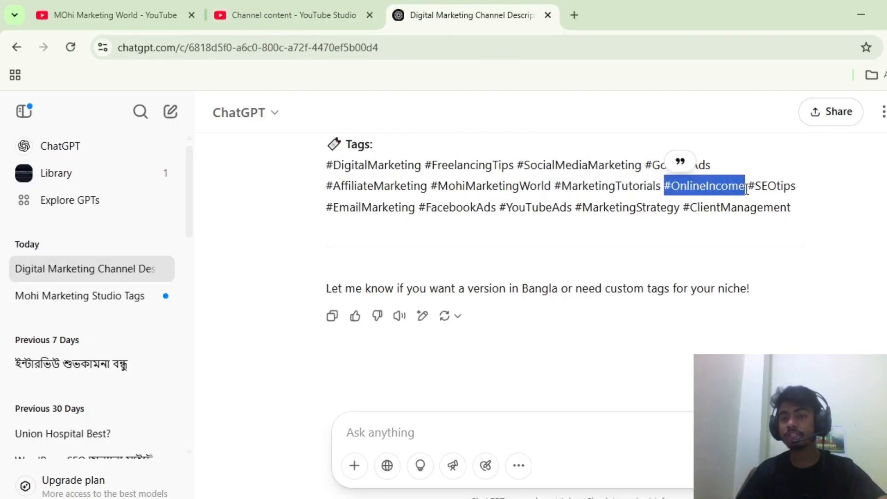
pyautogui.rightClick(743, 191)
pyautogui.click(766, 208)
pyautogui.click(344, 13)
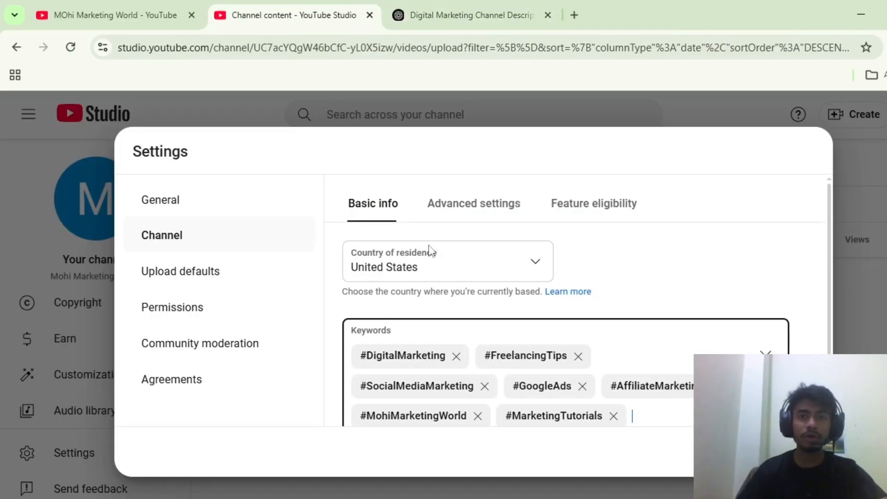
pyautogui.rightClick(646, 407)
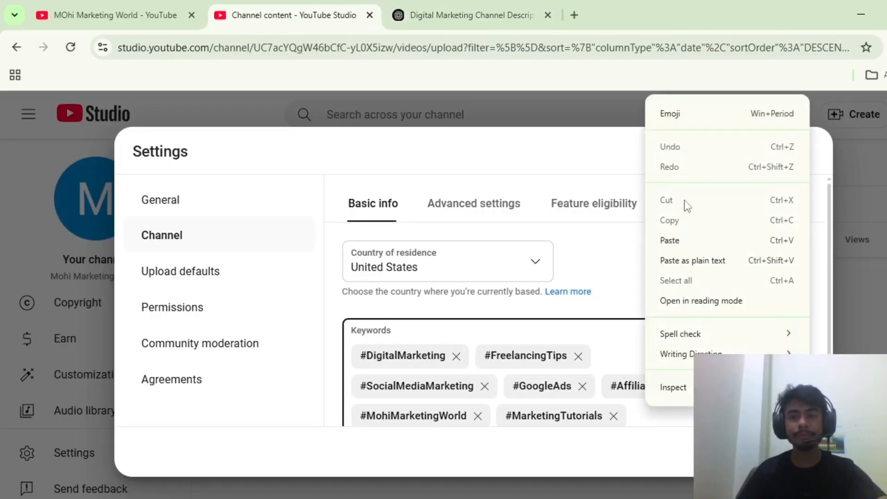
pyautogui.click(668, 240)
pyautogui.click(470, 2)
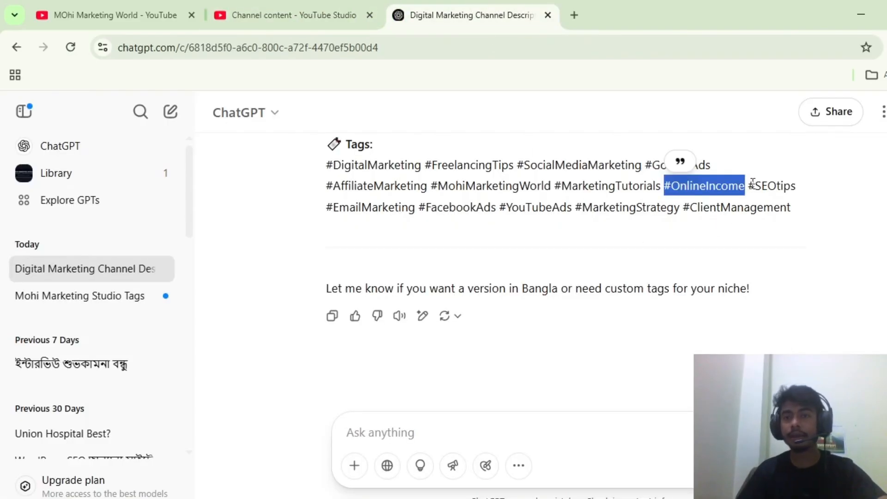
pyautogui.moveTo(753, 184); pyautogui.dragTo(795, 191)
pyautogui.rightClick(795, 197)
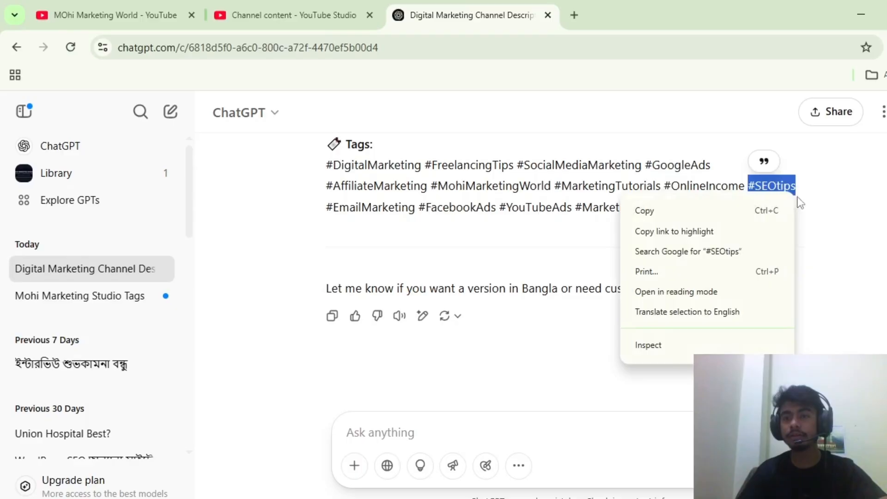
pyautogui.click(739, 211)
pyautogui.click(296, 15)
pyautogui.rightClick(508, 365)
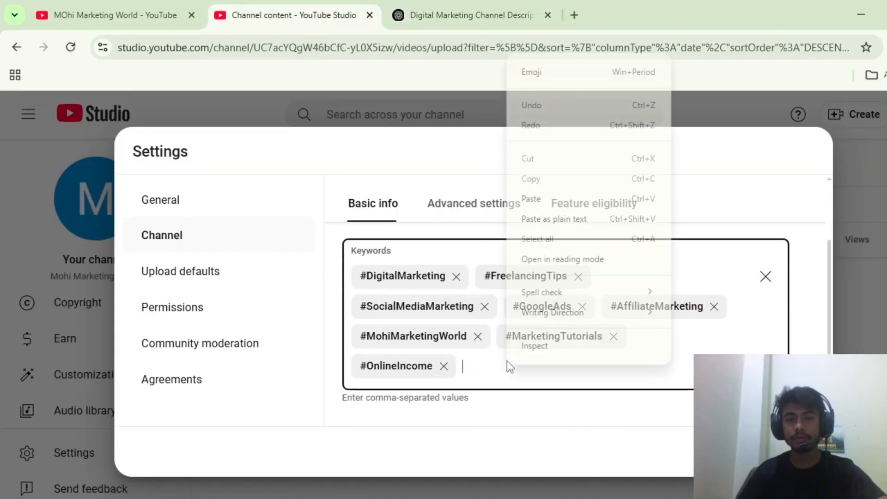
pyautogui.click(531, 199)
pyautogui.click(467, 2)
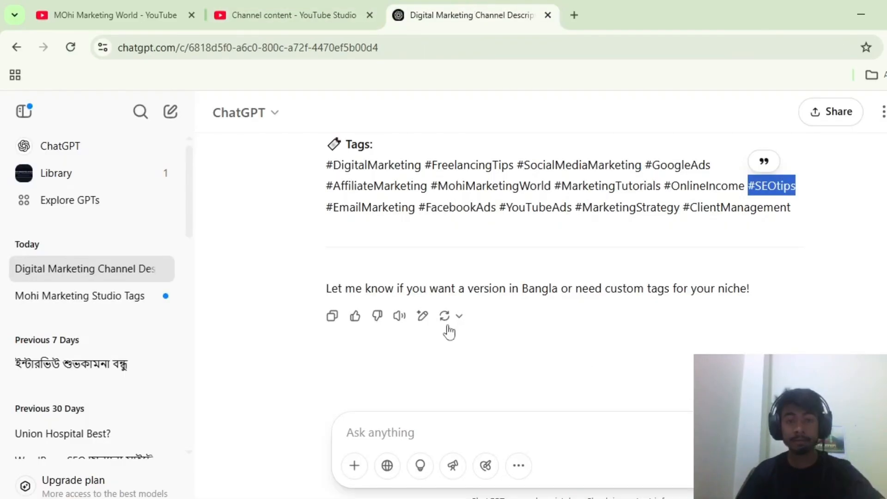
# Copy #EmailMarketing from the ChatGPT tags and add it to the channel's Keywords field in YouTube Studio
pyautogui.click(347, 209)
pyautogui.moveTo(320, 204); pyautogui.dragTo(412, 222)
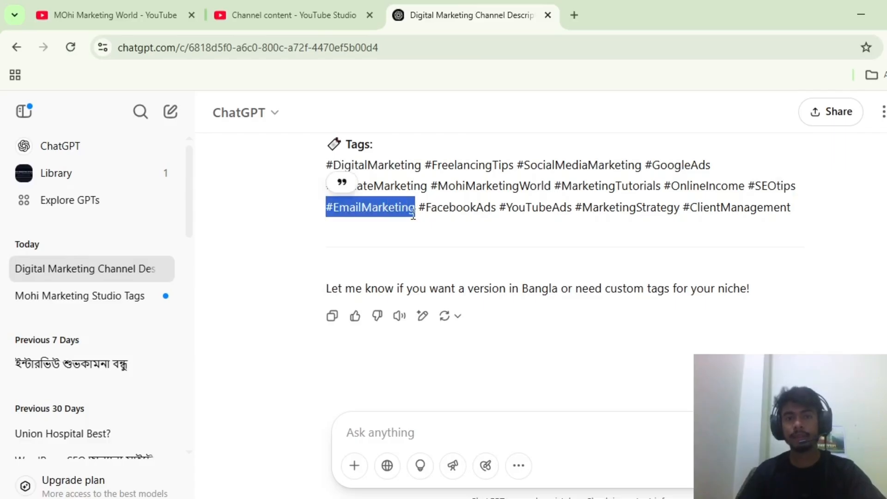
pyautogui.rightClick(412, 223)
pyautogui.click(429, 237)
pyautogui.click(287, 15)
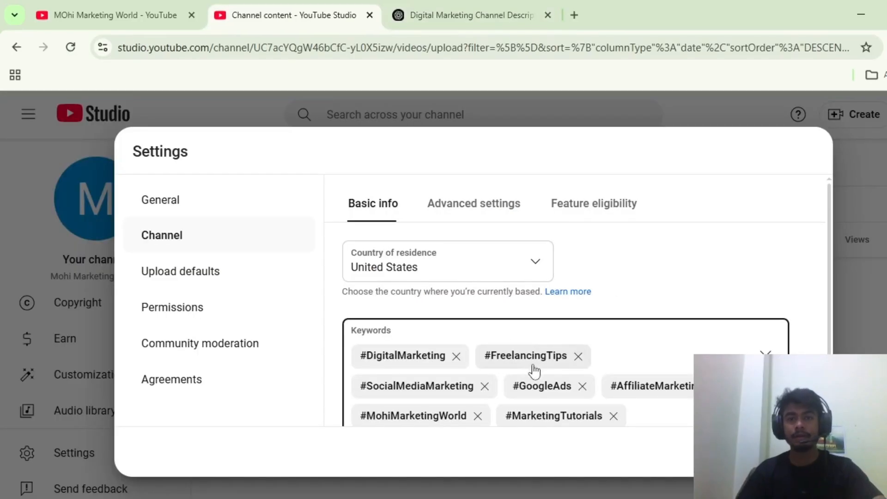
pyautogui.scroll(-2, 587, 384)
pyautogui.rightClick(575, 365)
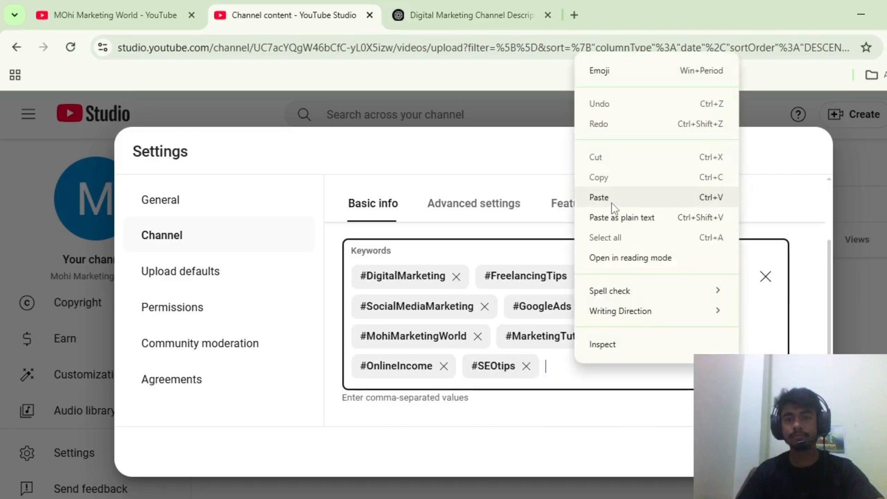
pyautogui.click(610, 198)
pyautogui.click(485, 9)
pyautogui.click(414, 202)
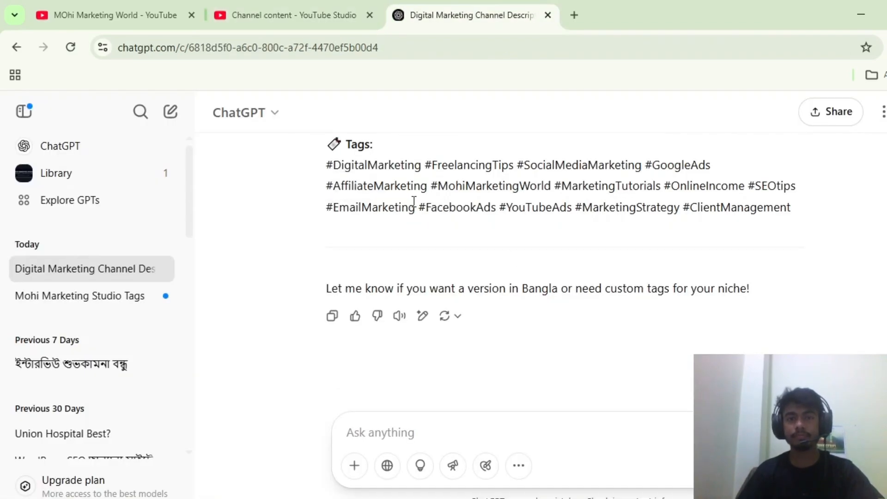
pyautogui.moveTo(419, 208); pyautogui.dragTo(569, 209)
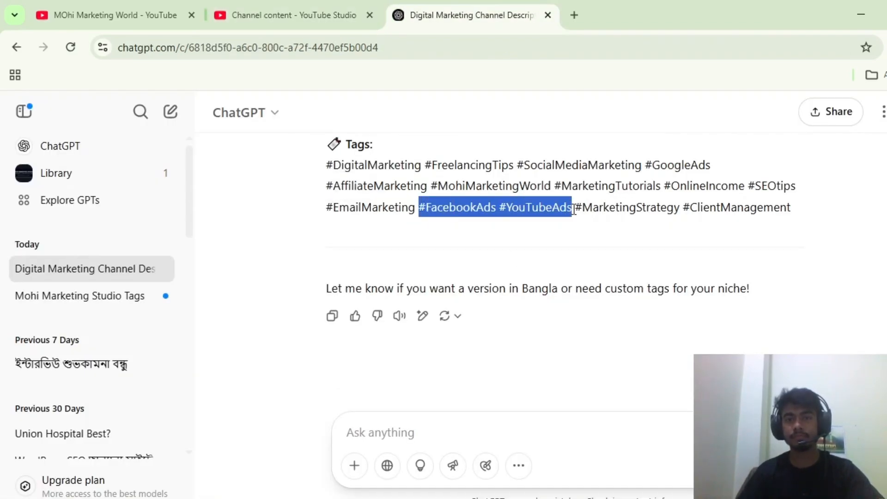
pyautogui.rightClick(575, 209)
pyautogui.click(594, 228)
pyautogui.hotkey('ctrl', 'shift', 'Tab')
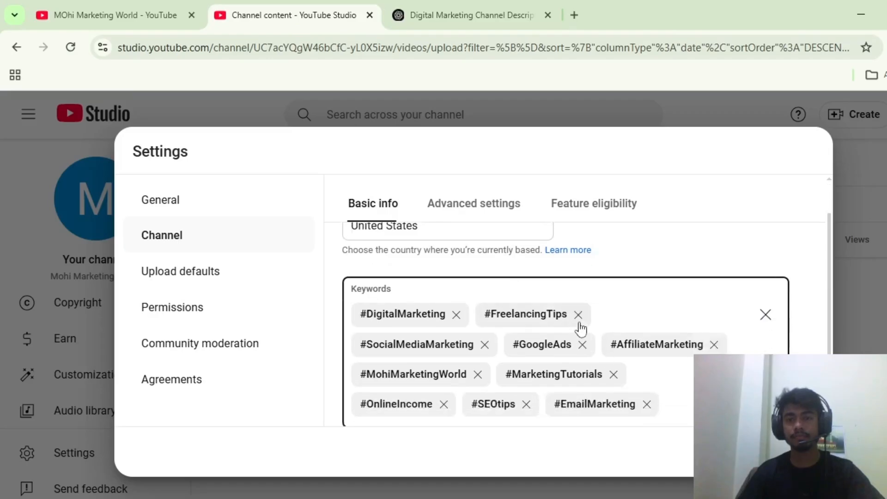
pyautogui.scroll(-1, 624, 351)
pyautogui.rightClick(677, 376)
pyautogui.click(694, 211)
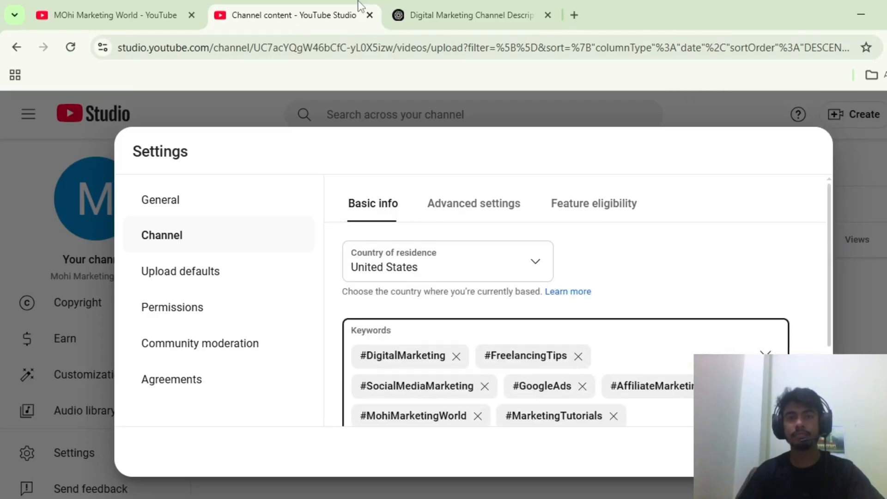
# Copy #MarketingStrategy from the ChatGPT tags and add it to the channel's Keywords field in YouTube Studio
pyautogui.click(439, 13)
pyautogui.click(581, 202)
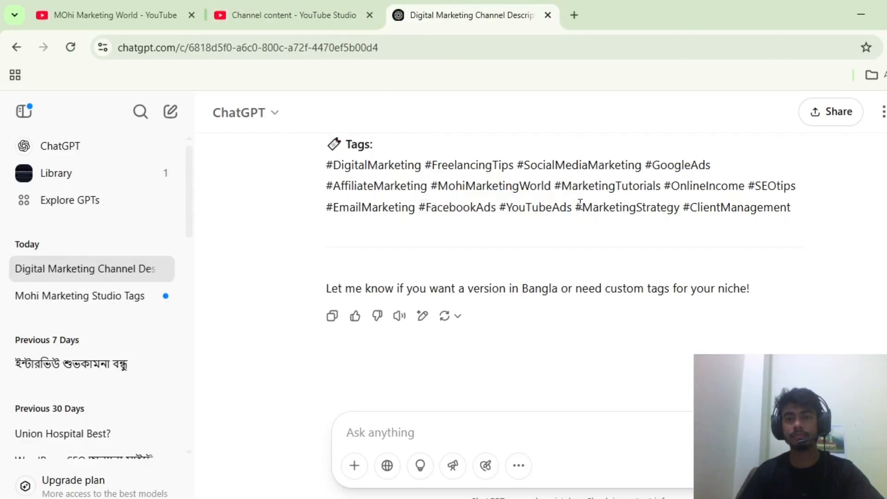
pyautogui.moveTo(576, 208); pyautogui.dragTo(681, 213)
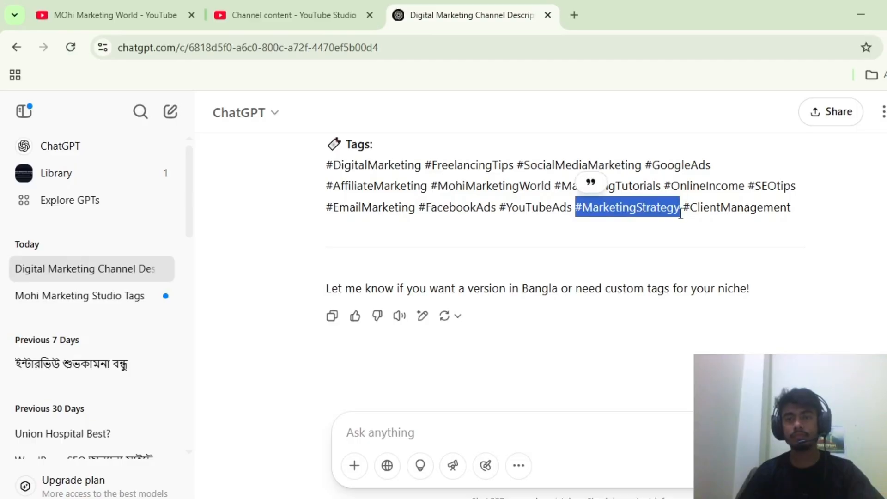
pyautogui.rightClick(680, 218)
pyautogui.click(703, 231)
pyautogui.click(148, 14)
pyautogui.click(269, 3)
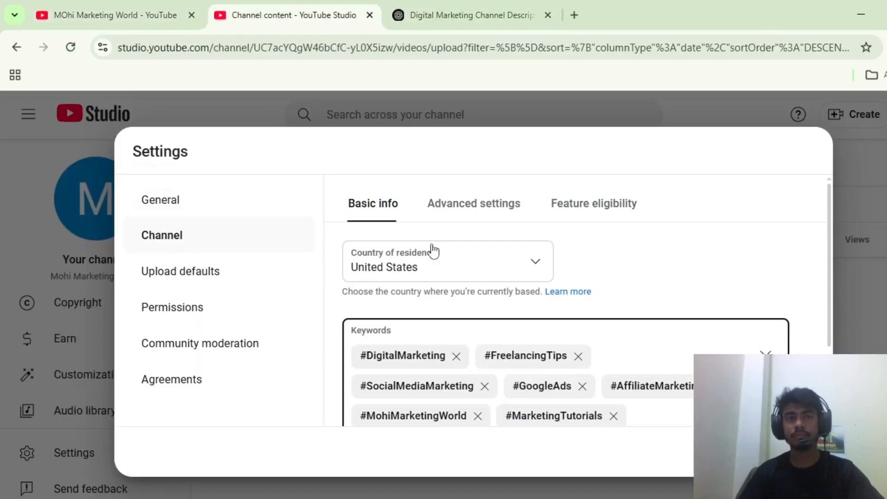
pyautogui.rightClick(650, 414)
pyautogui.click(588, 349)
pyautogui.scroll(-1, 588, 350)
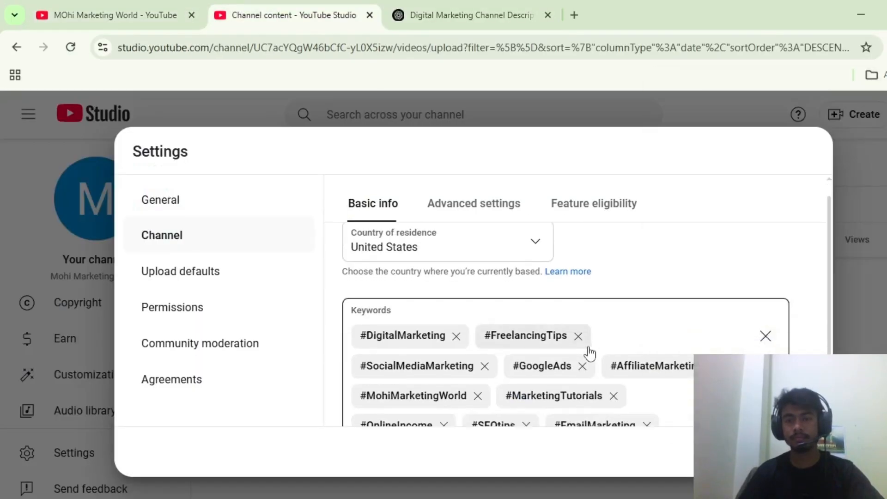
pyautogui.rightClick(554, 404)
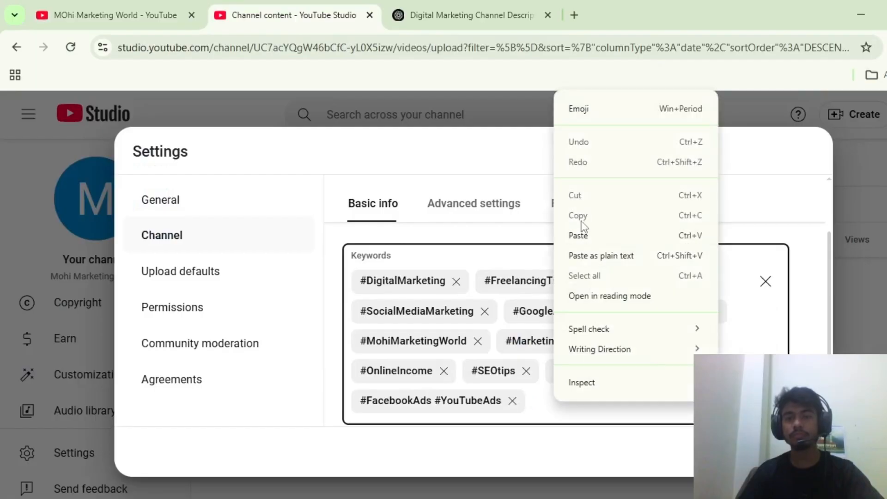
pyautogui.click(583, 233)
pyautogui.scroll(-2, 561, 411)
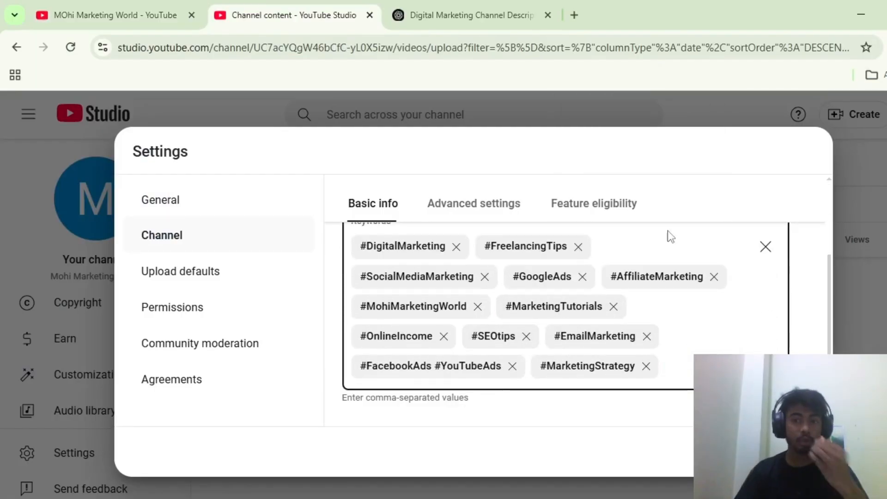
# Copy #ClientManagement from the ChatGPT tags and add it to the channel's Keywords field in YouTube Studio
pyautogui.click(483, 5)
pyautogui.moveTo(683, 208); pyautogui.dragTo(808, 222)
pyautogui.rightClick(790, 221)
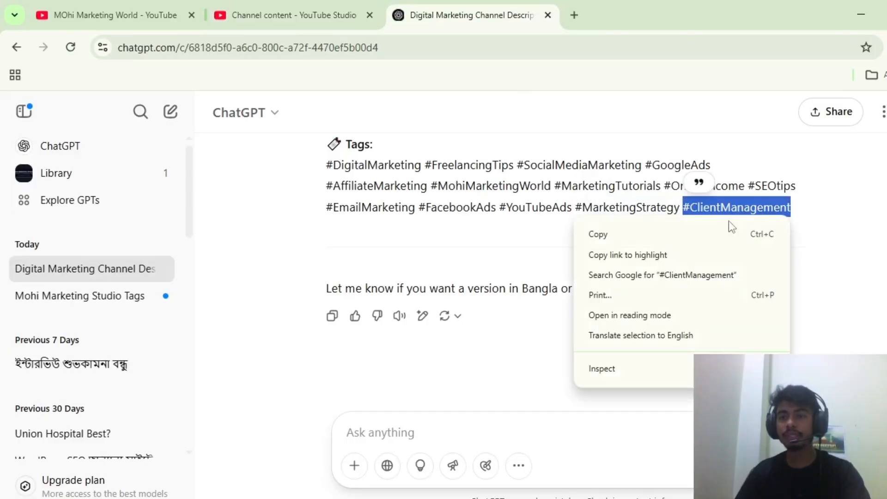
pyautogui.click(670, 236)
pyautogui.click(352, 14)
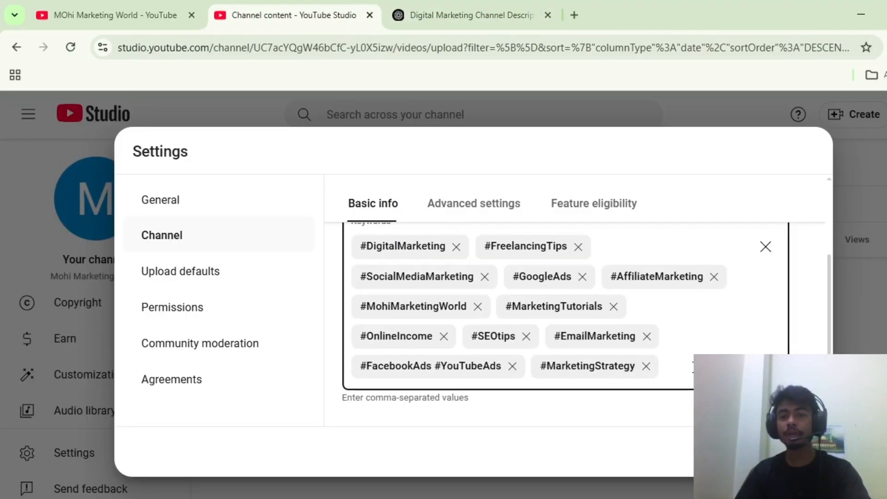
pyautogui.rightClick(693, 368)
pyautogui.click(736, 201)
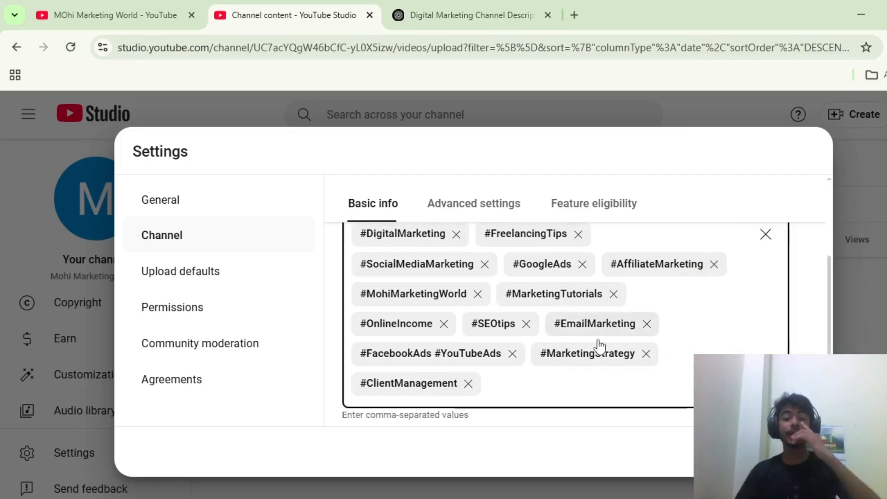
pyautogui.scroll(-1, 599, 346)
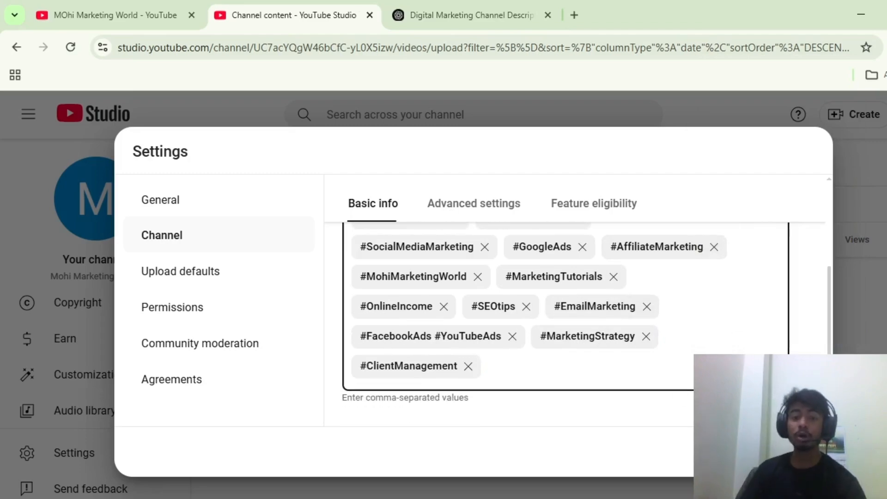
# Check the country of residence and the keyword list, and save the channel settings
pyautogui.scroll(3, 600, 340)
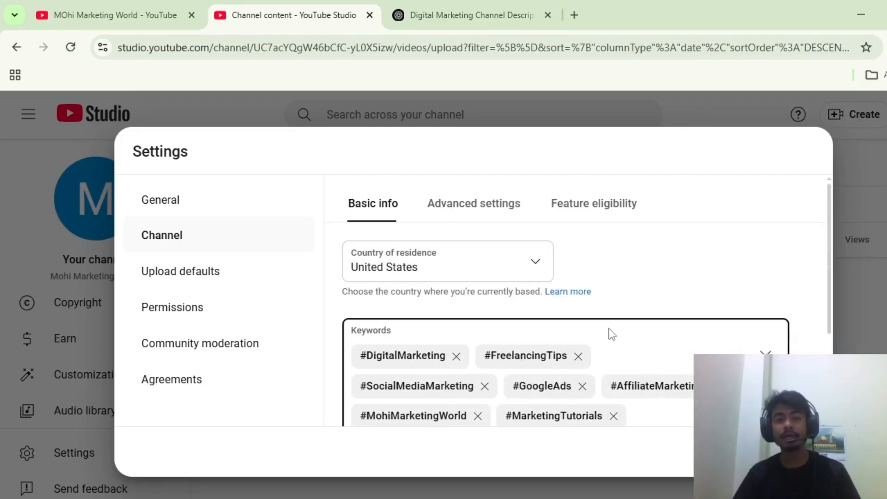
pyautogui.scroll(-3, 610, 324)
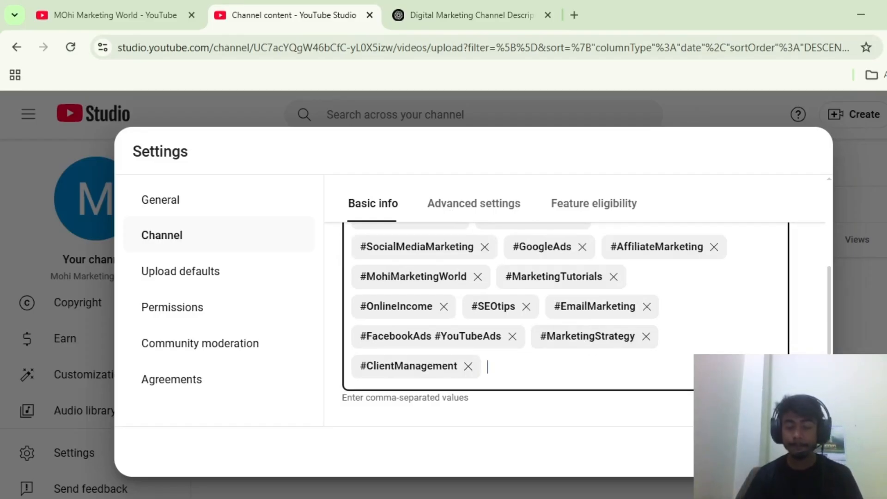
pyautogui.scroll(3, 784, 327)
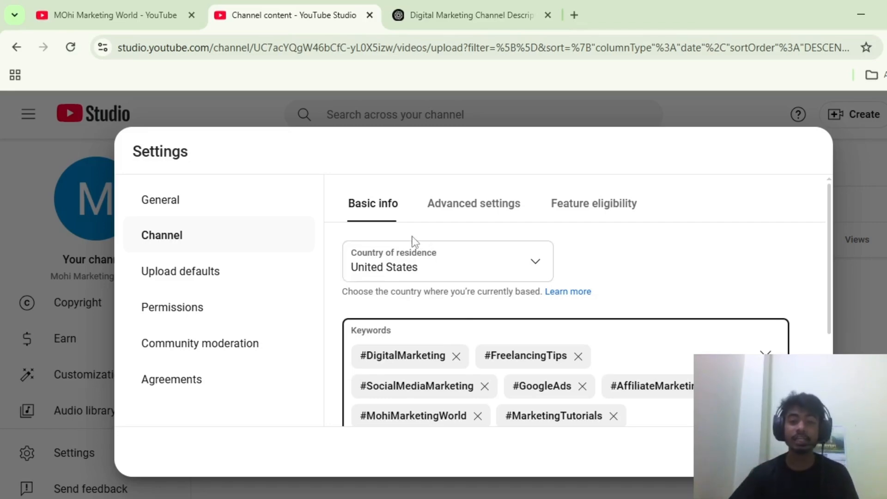
pyautogui.scroll(-3, 462, 287)
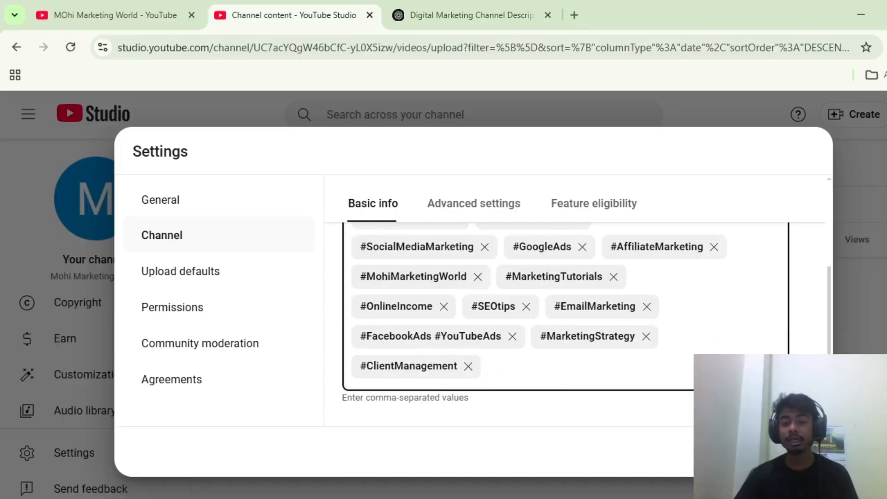
pyautogui.click(434, 167)
pyautogui.scroll(3, 485, 258)
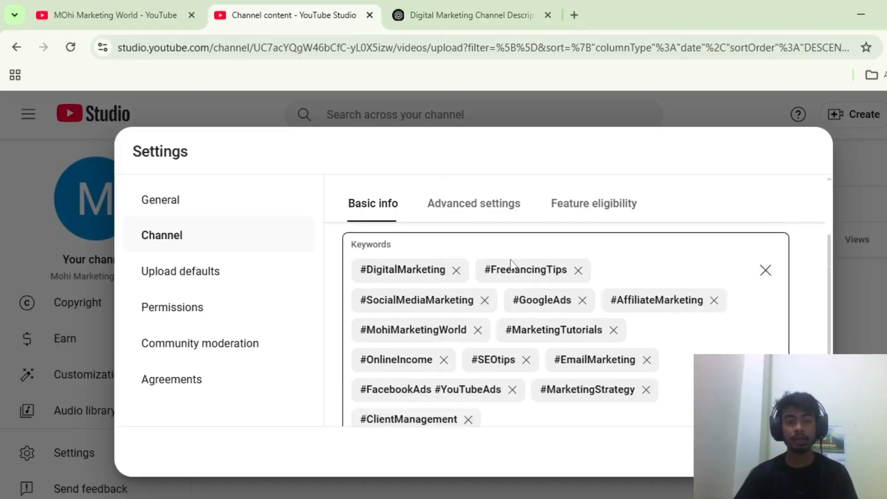
pyautogui.click(795, 452)
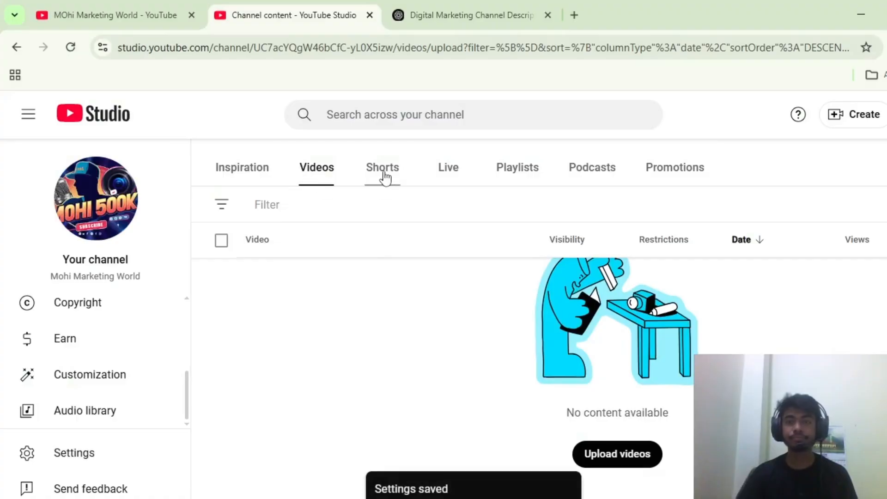
# Reopen the channel settings and examine the options under Advanced settings and Feature eligibility
pyautogui.click(76, 458)
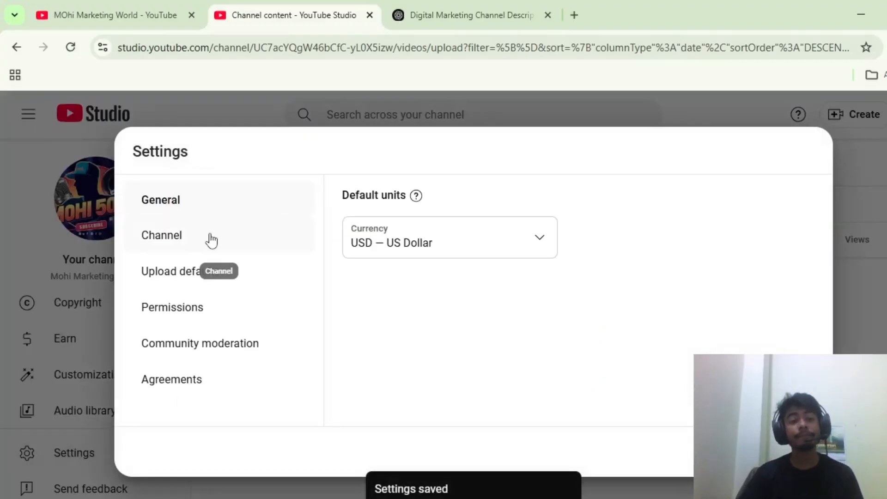
pyautogui.click(201, 248)
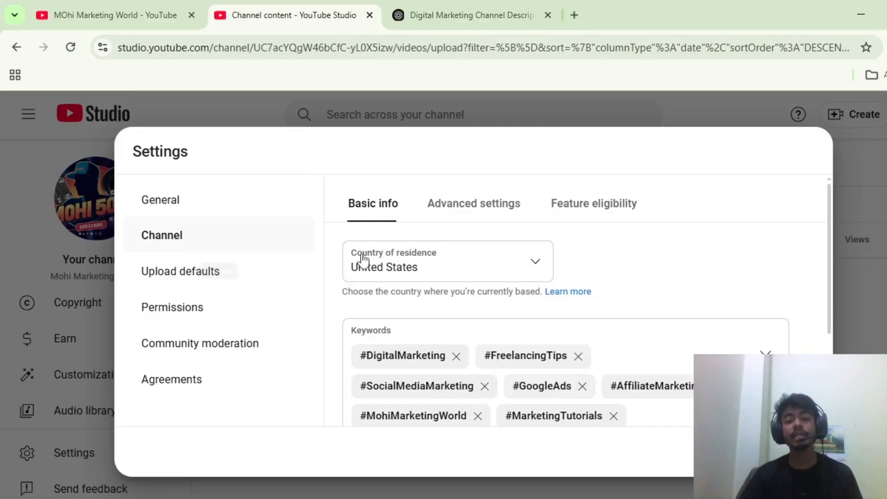
pyautogui.scroll(-3, 492, 375)
pyautogui.click(473, 207)
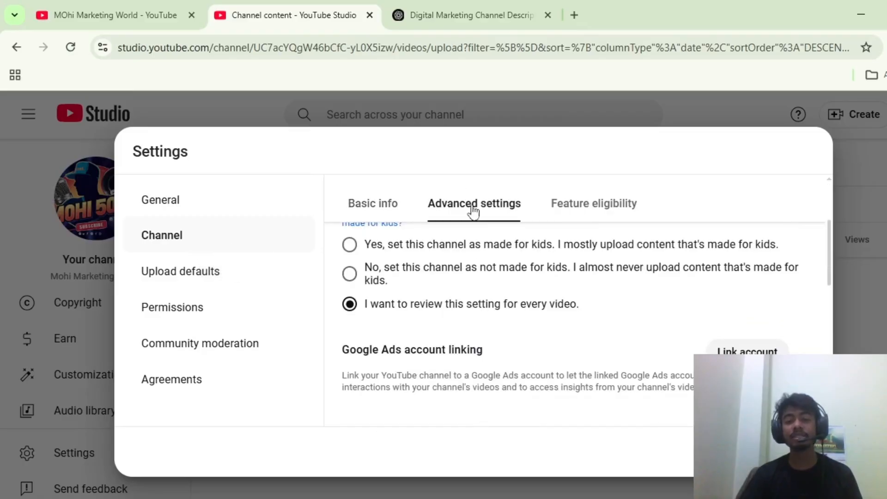
pyautogui.scroll(3, 527, 305)
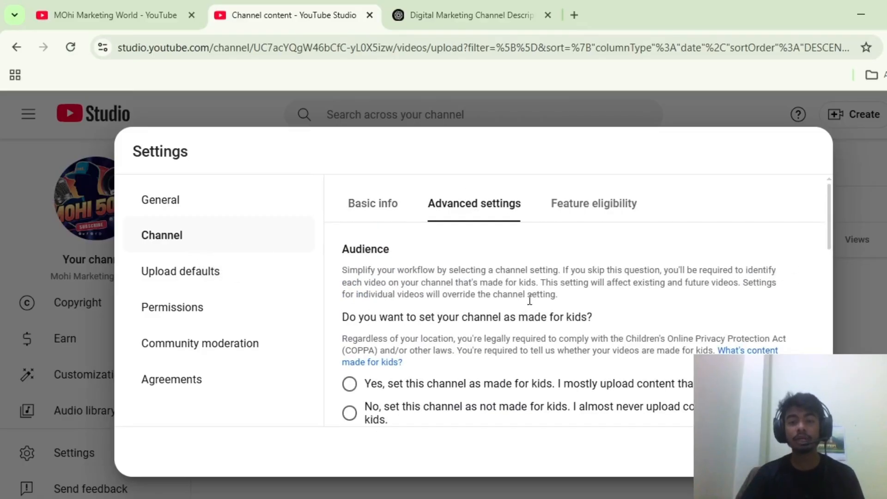
pyautogui.scroll(-3, 529, 300)
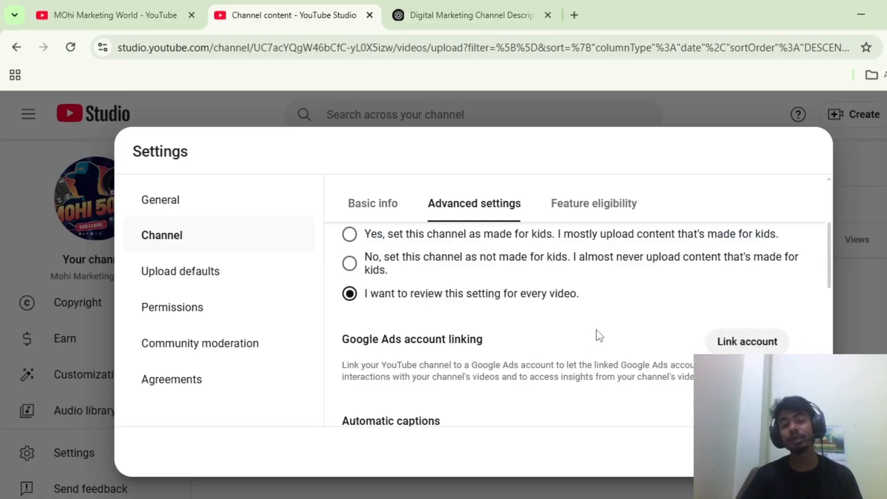
pyautogui.scroll(-3, 573, 322)
pyautogui.scroll(-3, 449, 348)
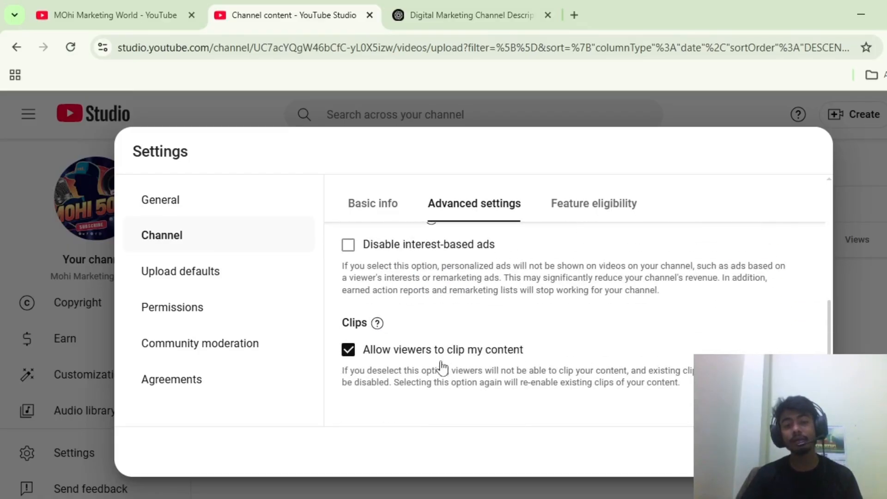
pyautogui.scroll(2, 422, 334)
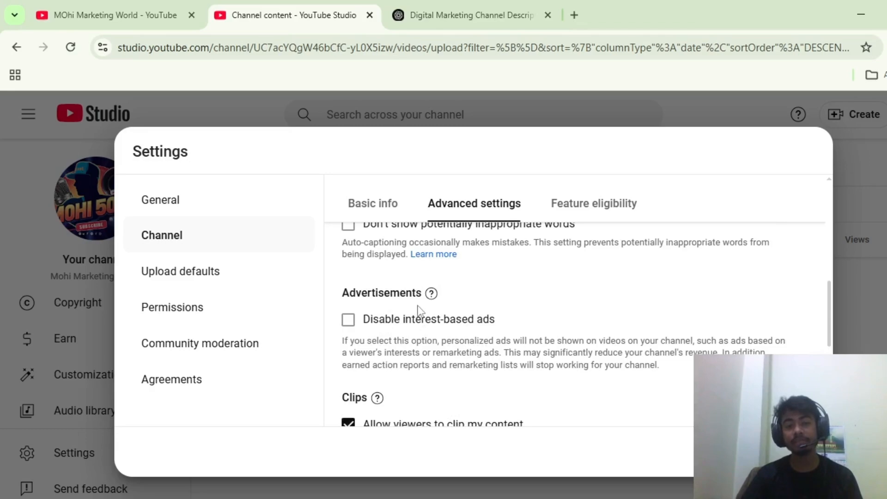
pyautogui.scroll(2, 423, 319)
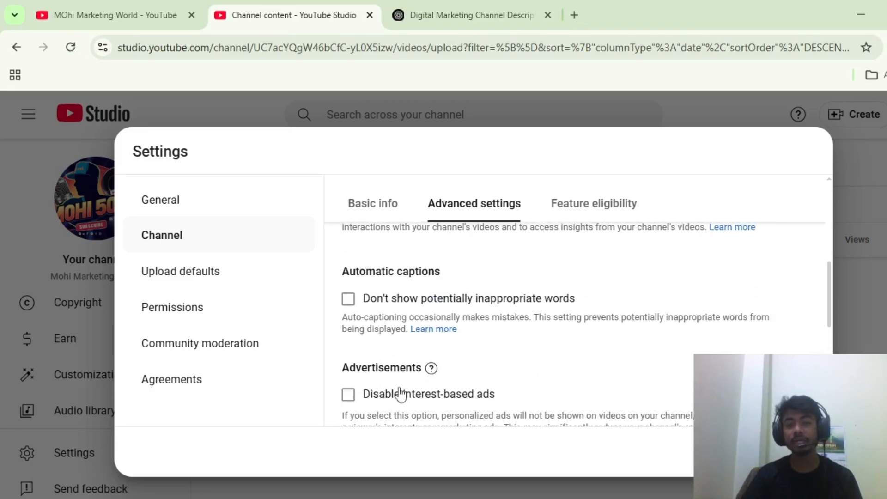
pyautogui.click(586, 210)
pyautogui.scroll(-1, 543, 238)
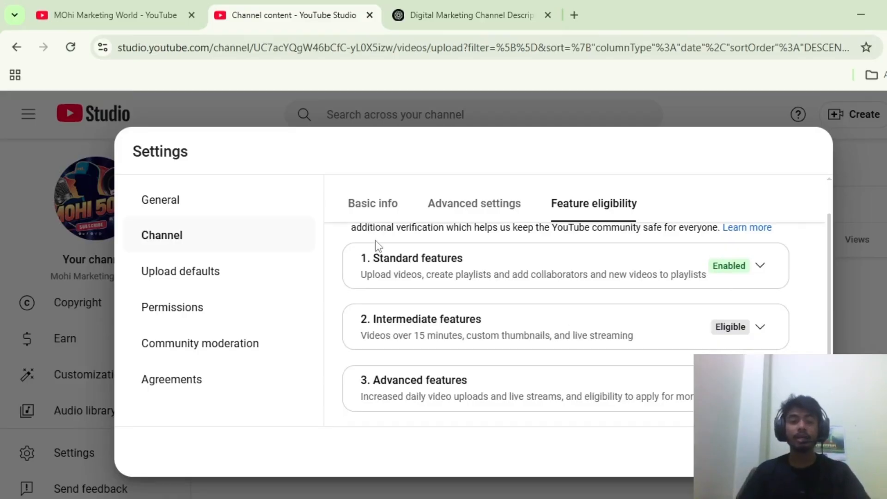
# Examine the title, description, visibility and tags fields in the basic info of the upload defaults
pyautogui.click(179, 277)
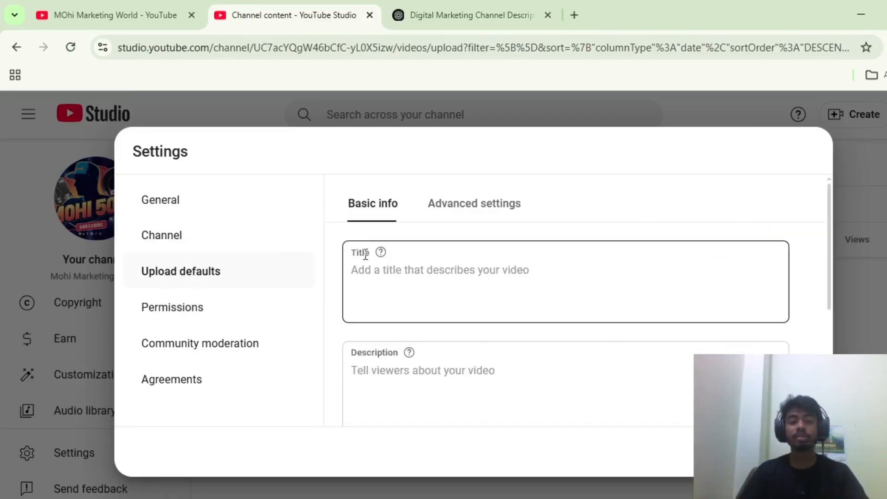
pyautogui.scroll(-2, 366, 254)
pyautogui.scroll(2, 383, 271)
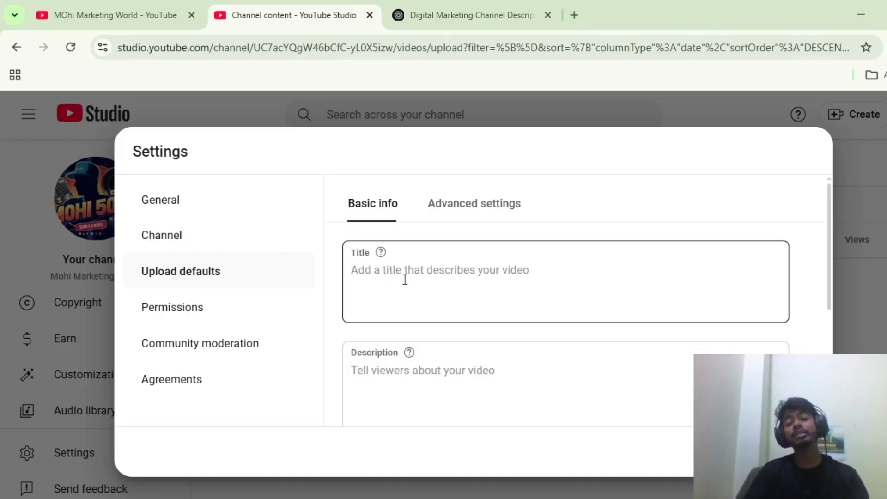
pyautogui.scroll(-3, 405, 279)
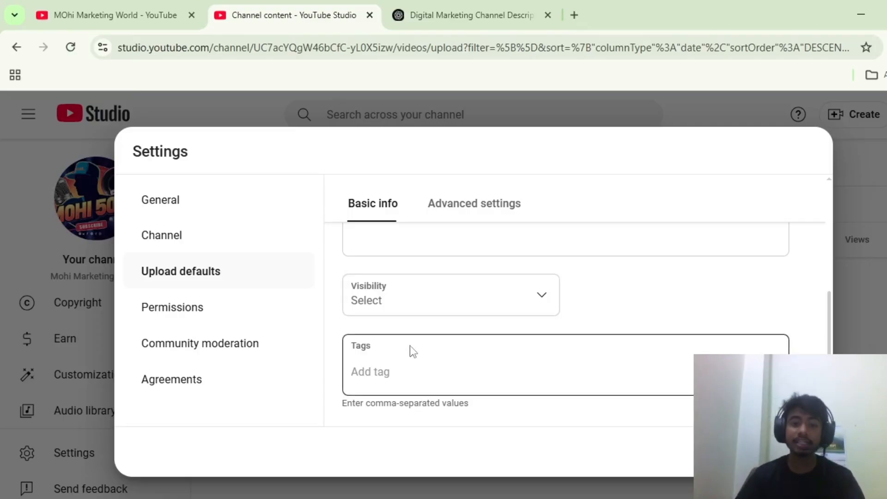
# Check the Tags field of the upload defaults, and review the country of residence and keyword list in the channel's basic info
pyautogui.click(377, 368)
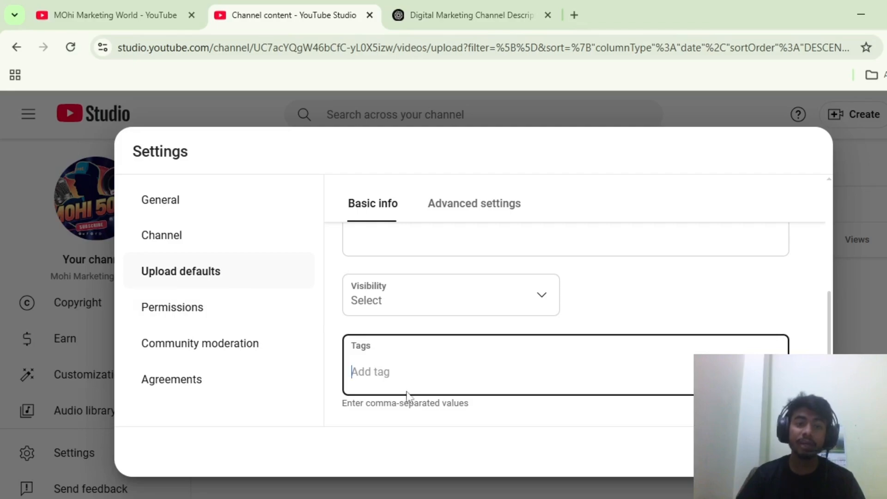
pyautogui.scroll(3, 346, 359)
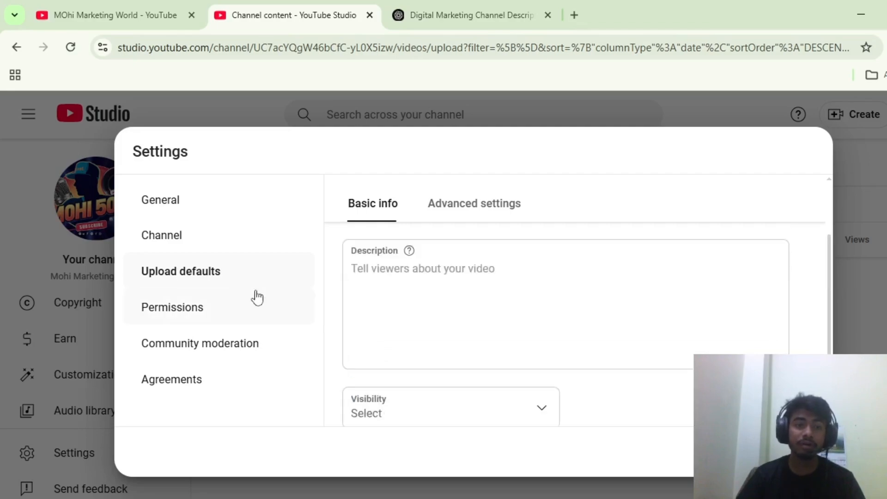
pyautogui.click(217, 206)
pyautogui.click(209, 245)
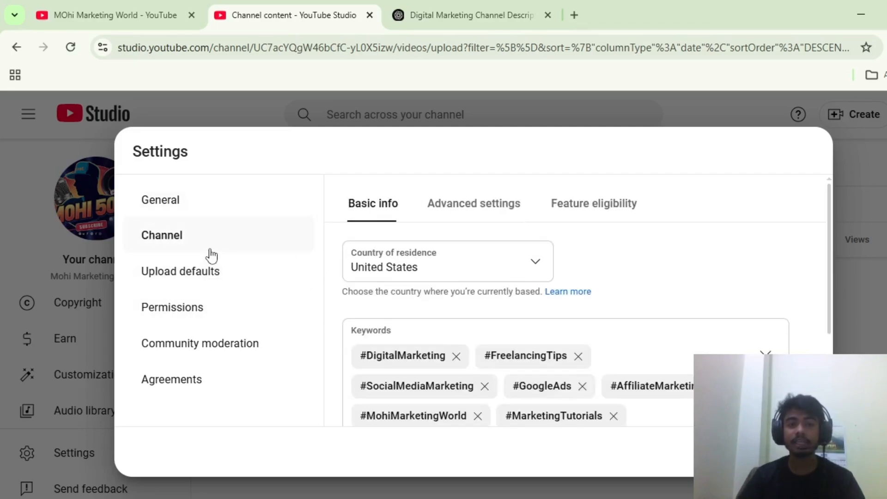
pyautogui.scroll(-3, 508, 324)
pyautogui.scroll(1, 533, 359)
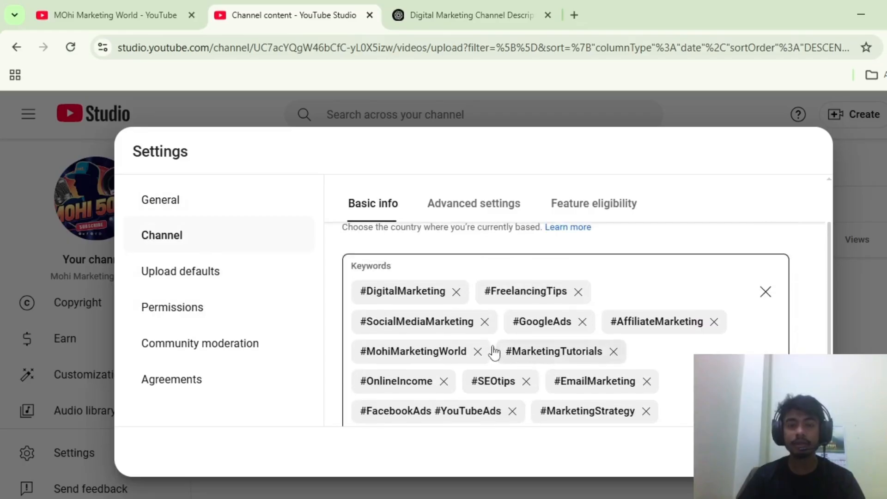
pyautogui.scroll(-1, 342, 273)
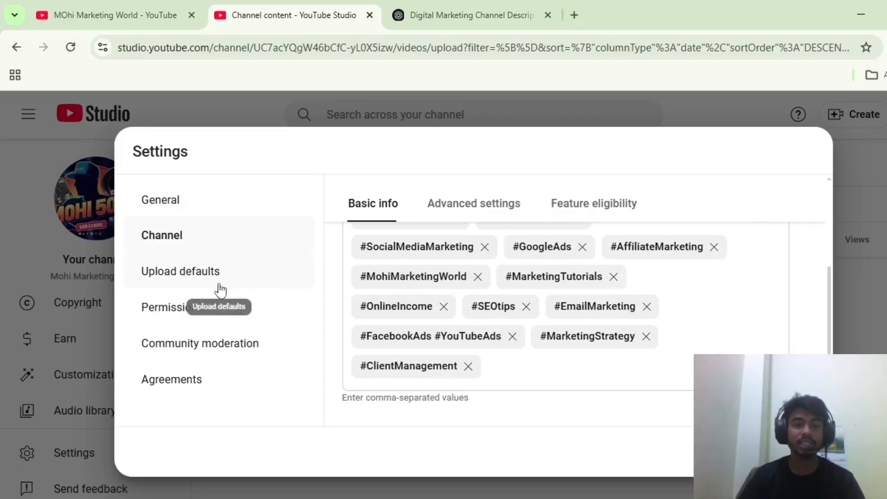
# Review the title, description and tags fields in the basic info of the upload defaults again
pyautogui.click(202, 283)
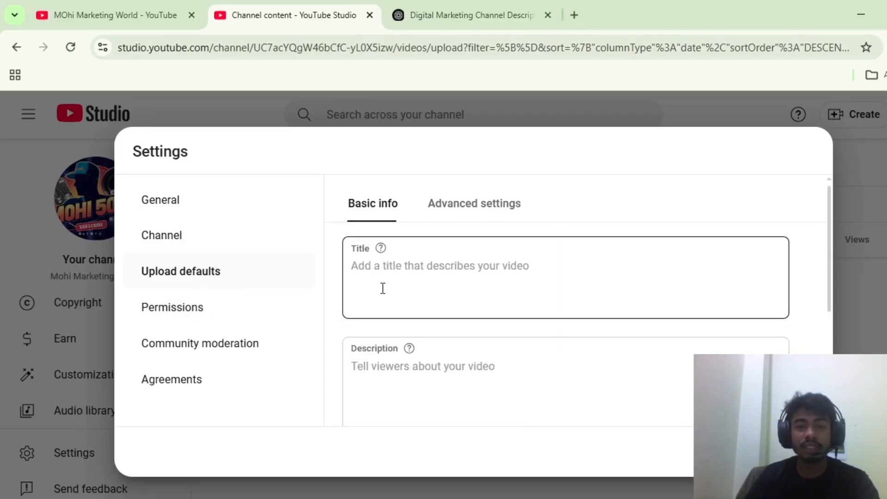
pyautogui.scroll(-3, 402, 288)
pyautogui.click(421, 284)
pyautogui.scroll(2, 419, 319)
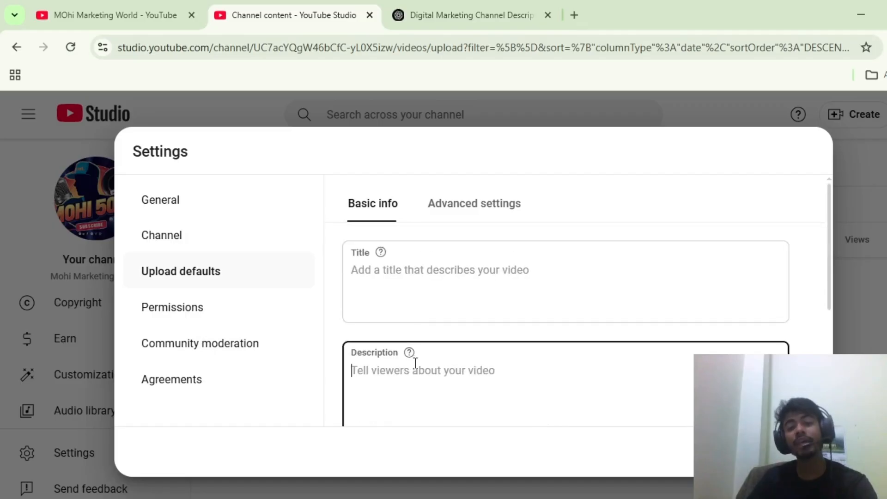
pyautogui.scroll(-2, 421, 342)
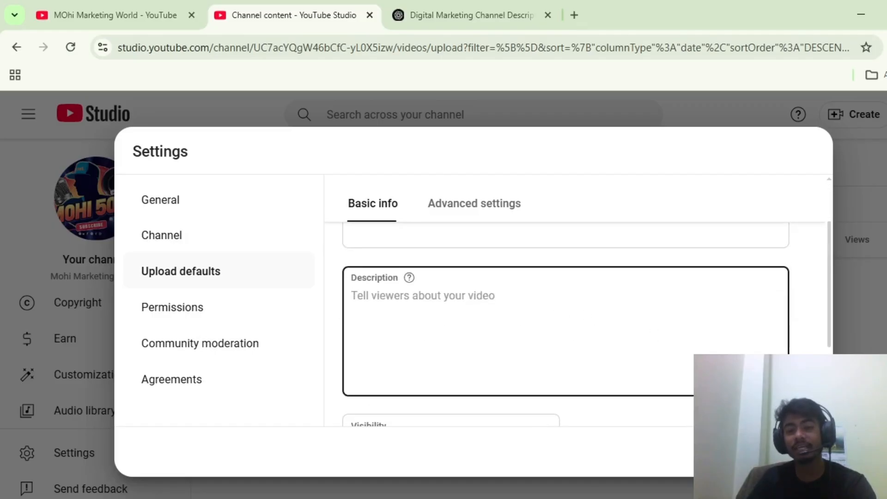
pyautogui.scroll(2, 478, 312)
pyautogui.scroll(-4, 453, 305)
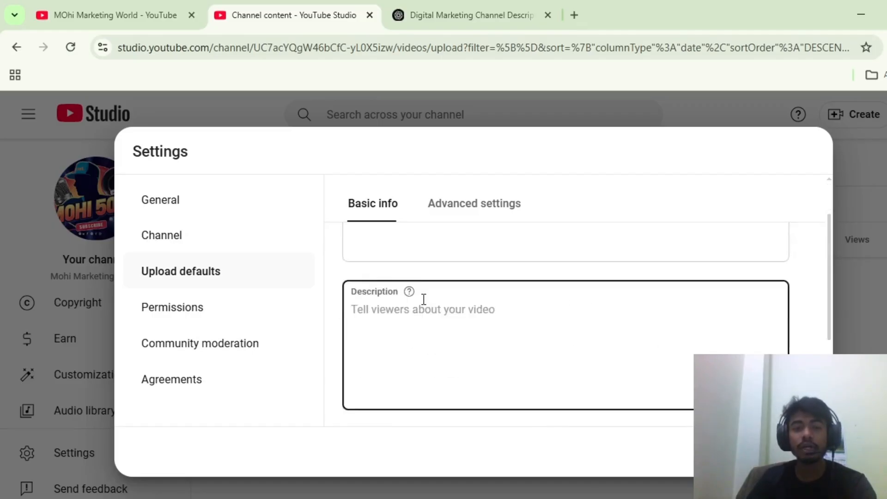
pyautogui.scroll(3, 434, 259)
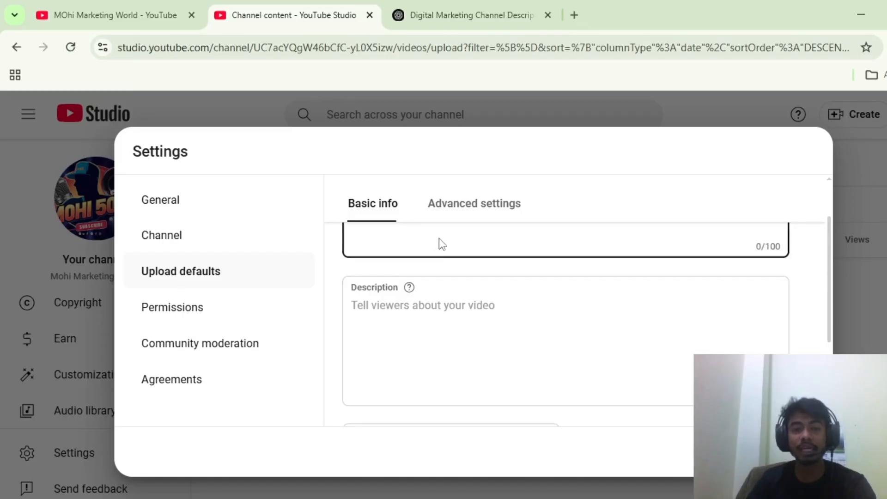
pyautogui.click(439, 284)
pyautogui.scroll(-3, 442, 272)
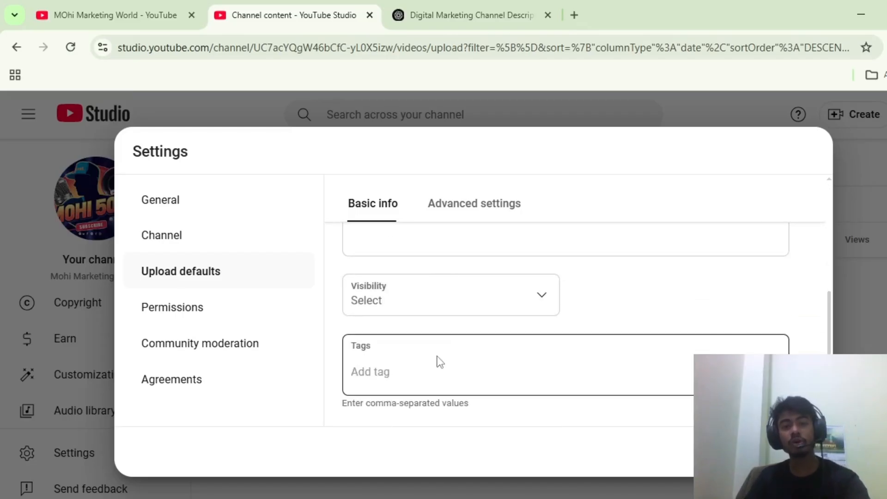
# Set the default upload visibility to Public and save the settings
pyautogui.click(447, 306)
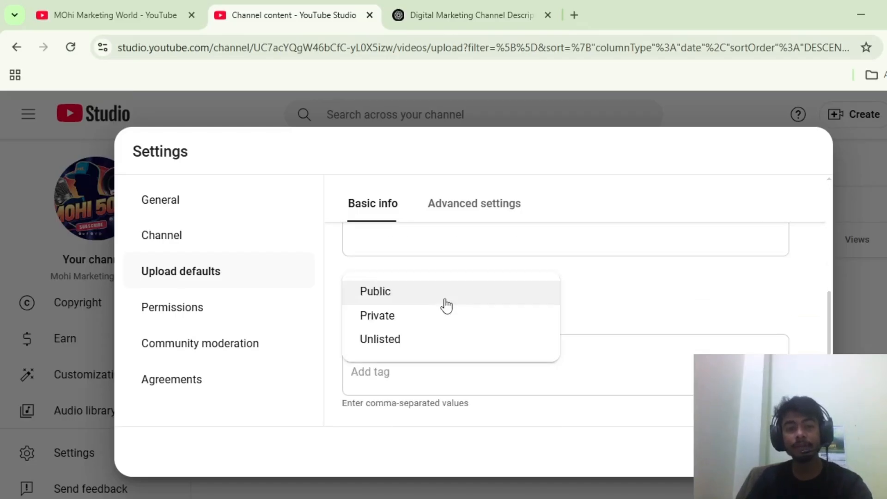
pyautogui.click(412, 299)
pyautogui.scroll(5, 527, 305)
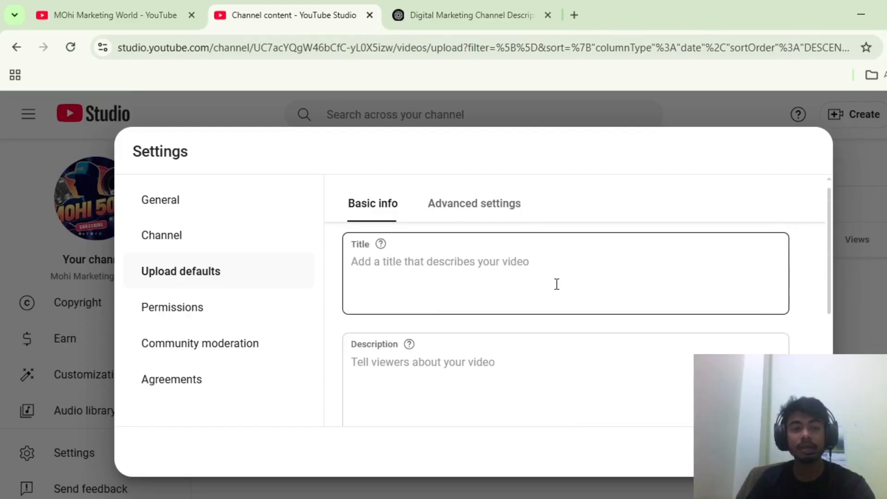
pyautogui.click(802, 452)
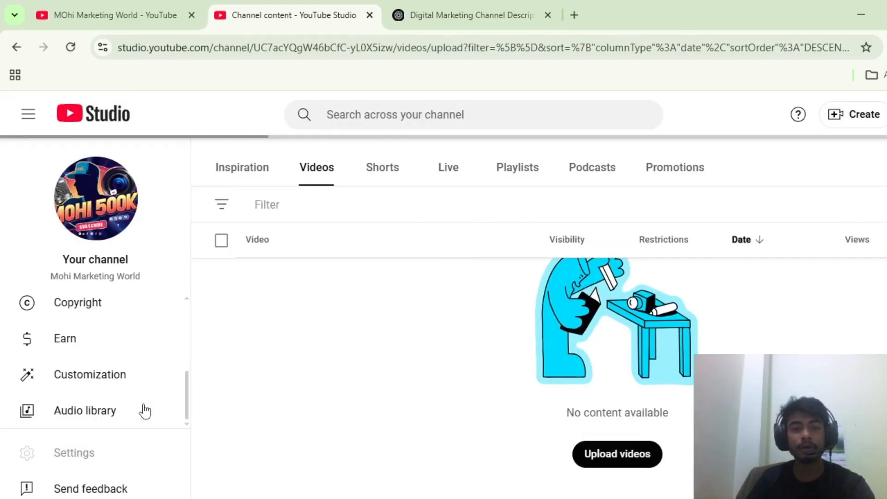
# Reopen the settings and view who has access to the channel under Permissions
pyautogui.click(68, 455)
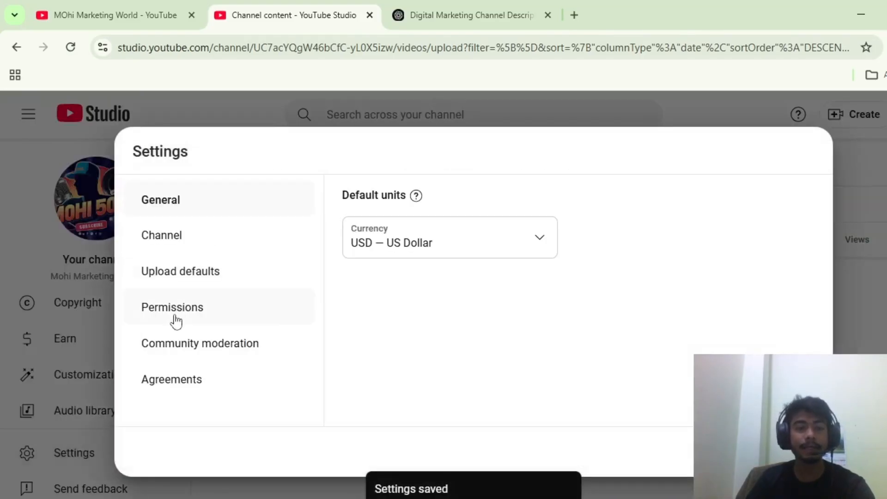
pyautogui.click(187, 283)
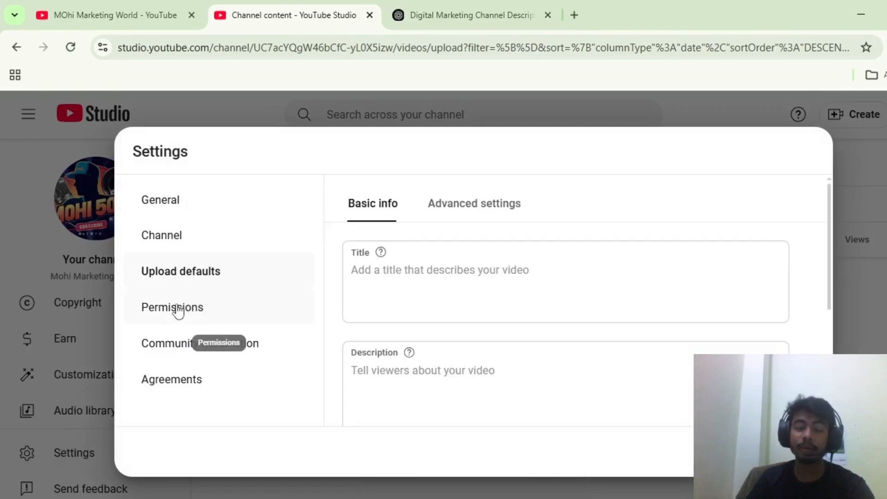
pyautogui.click(178, 313)
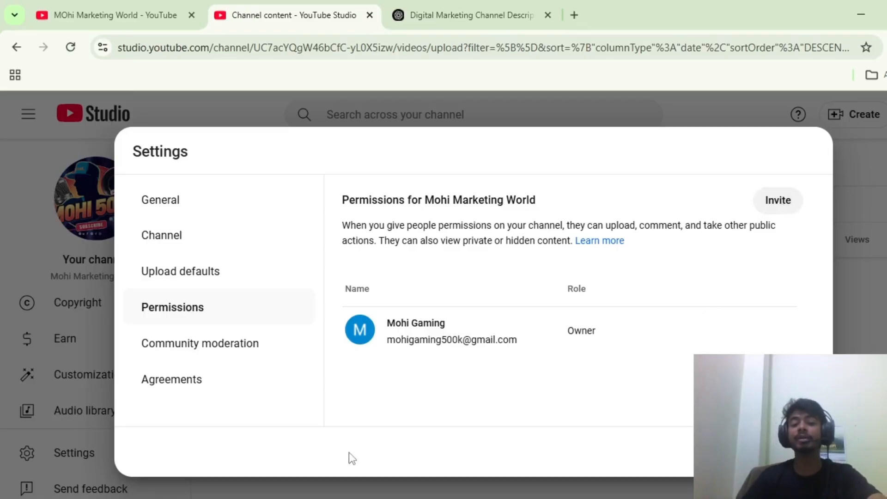
# Examine the moderators, approved users, hidden users, live redirects and blocked words filters under Community moderation
pyautogui.click(232, 353)
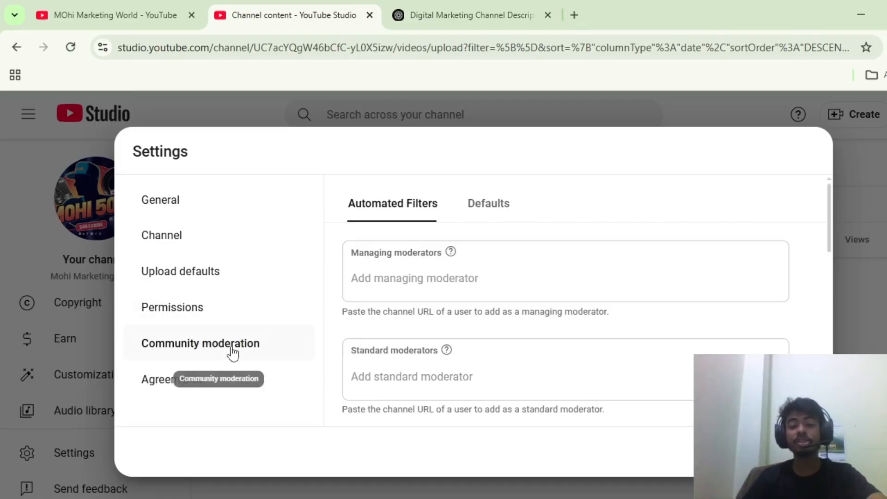
pyautogui.scroll(-10, 418, 279)
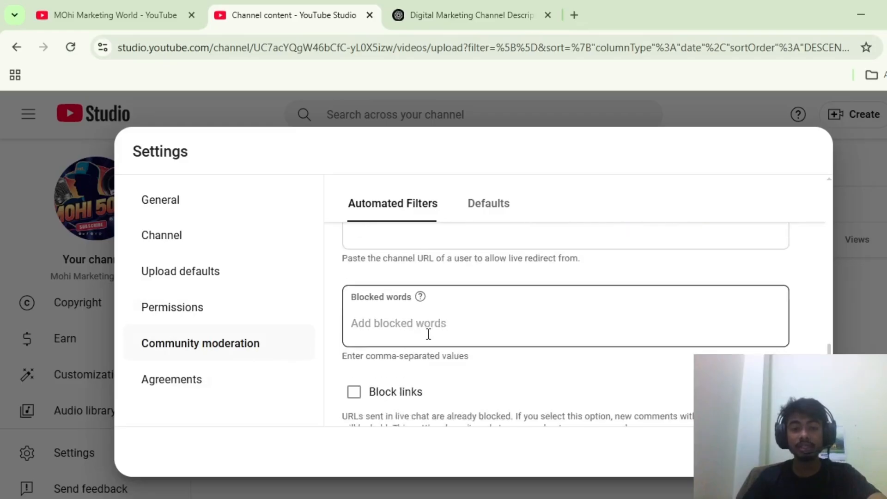
pyautogui.scroll(-1, 429, 333)
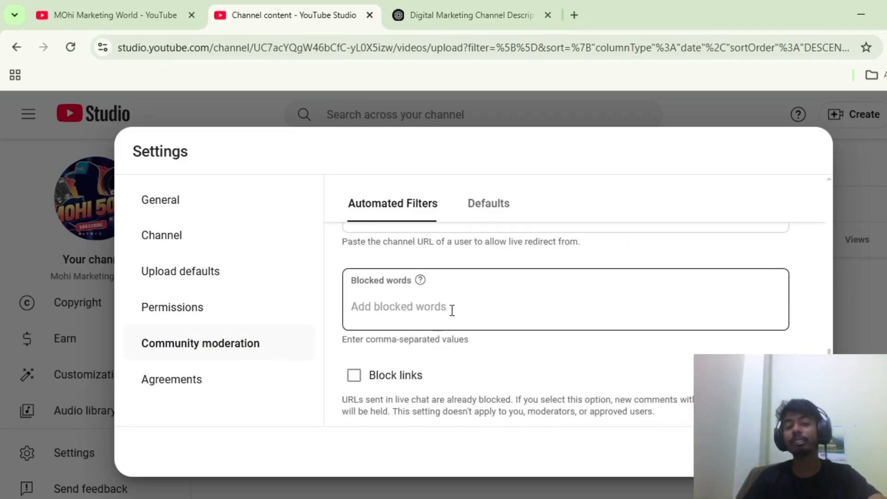
pyautogui.scroll(3, 452, 308)
pyautogui.scroll(4, 435, 333)
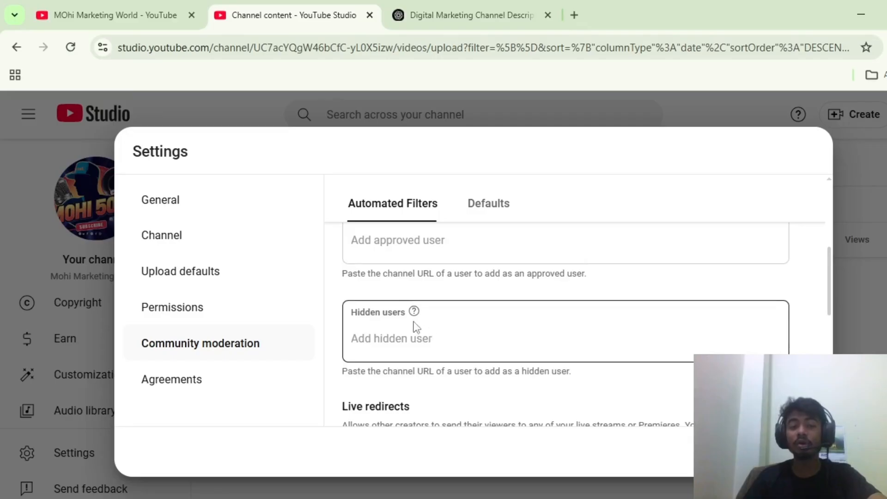
pyautogui.scroll(3, 416, 327)
pyautogui.scroll(2, 430, 280)
pyautogui.scroll(-9, 432, 349)
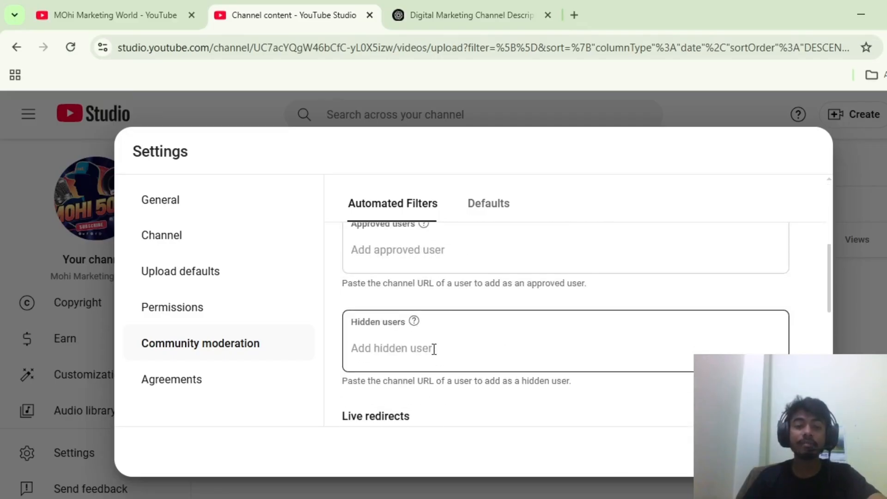
# View the Agreements section and close the channel settings
pyautogui.click(176, 391)
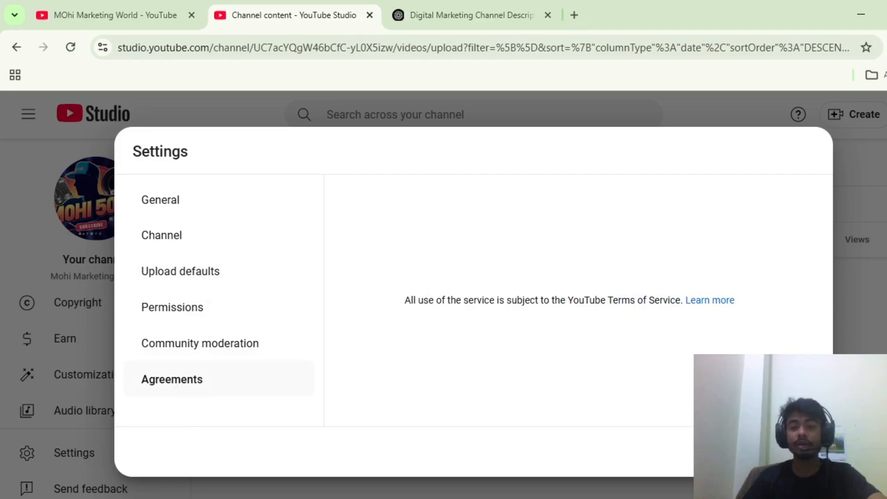
pyautogui.click(736, 452)
pyautogui.scroll(2, 566, 313)
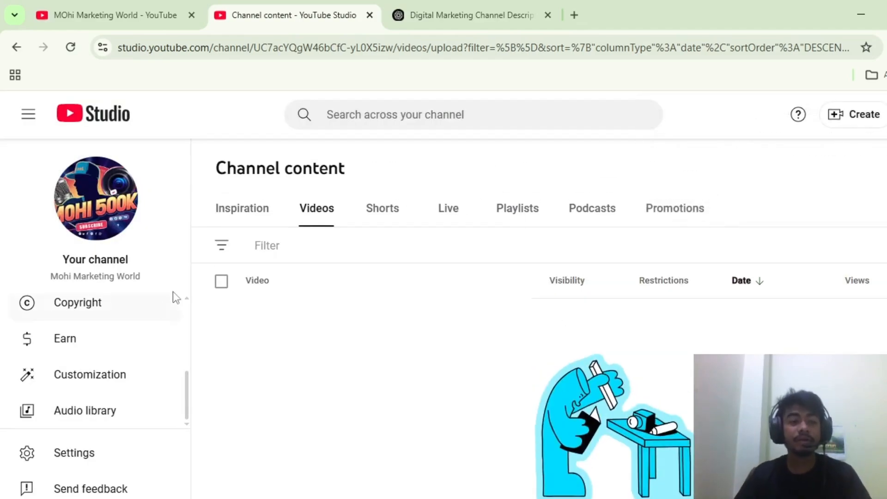
# Look through the Studio sections and view the AI brainstorming page under Inspiration in the channel content
pyautogui.scroll(-1, 450, 252)
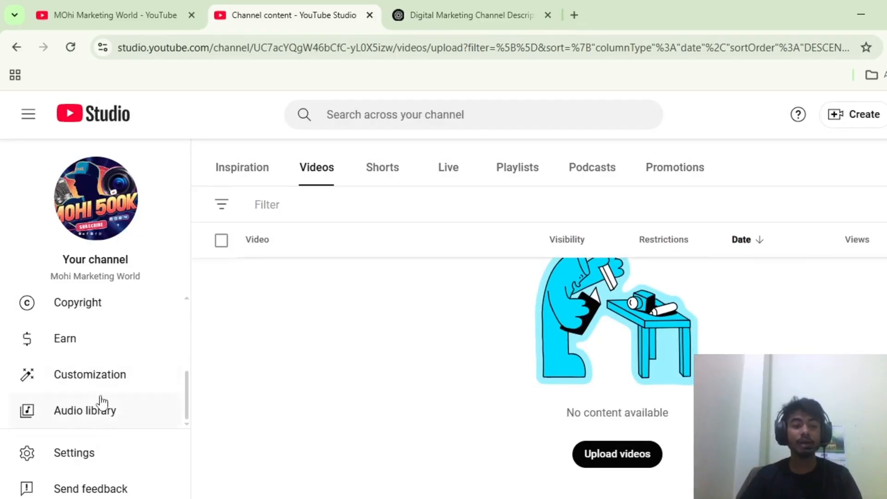
pyautogui.scroll(4, 106, 397)
pyautogui.scroll(-3, 102, 351)
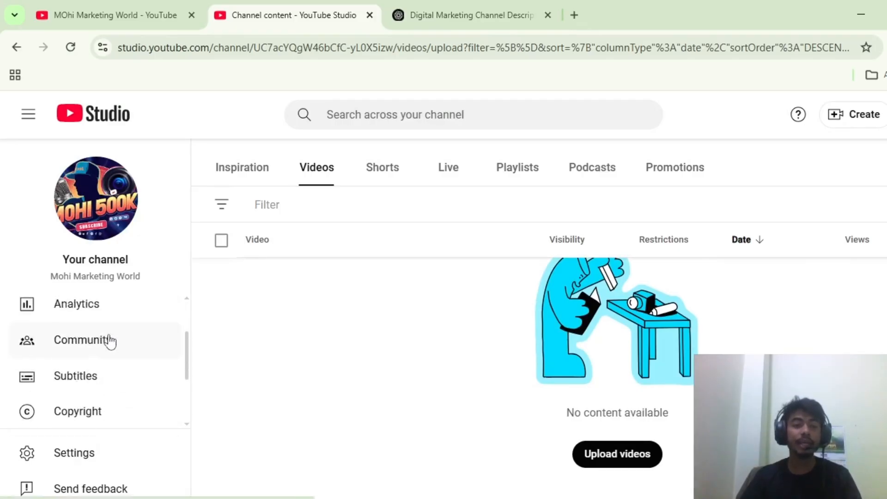
pyautogui.scroll(3, 109, 341)
pyautogui.scroll(1, 499, 305)
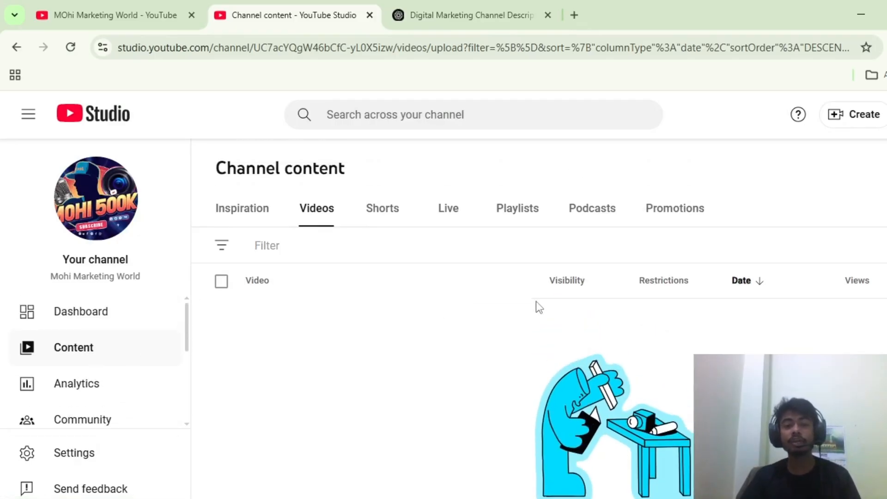
pyautogui.click(235, 209)
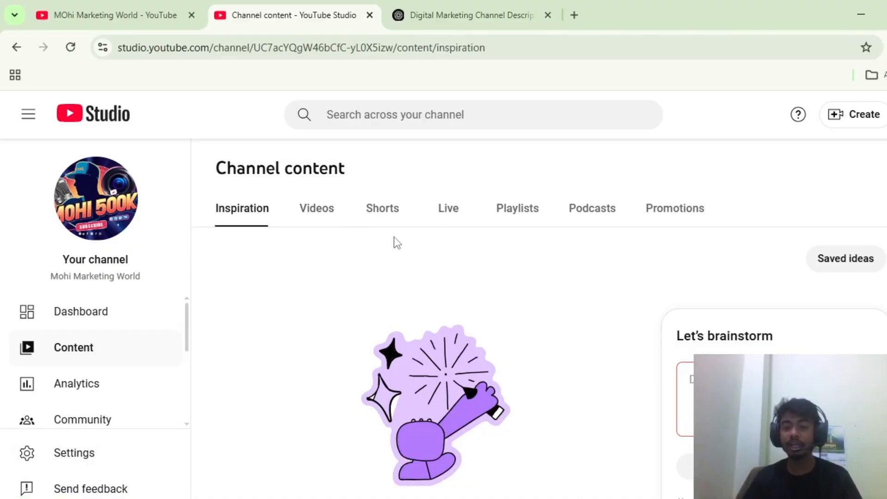
pyautogui.scroll(-1, 438, 255)
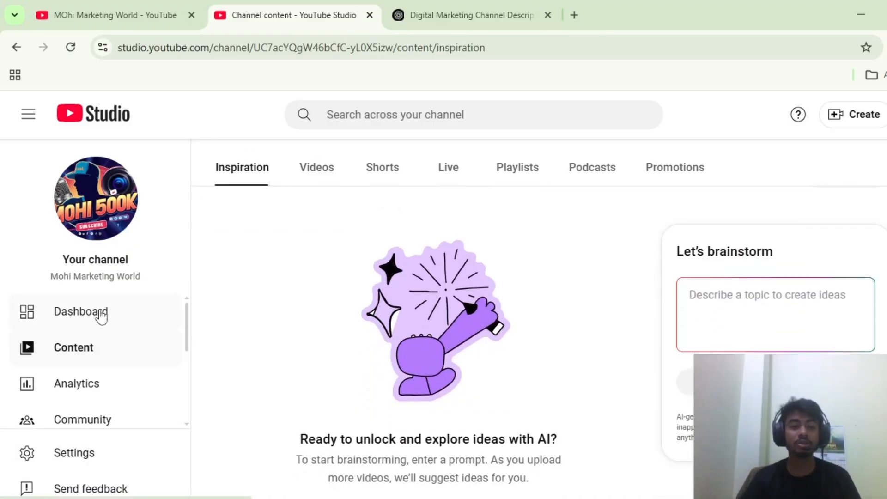
# Open the channel customization and review the profile's banner, picture, description, links, contact info and watermark
pyautogui.scroll(-3, 125, 443)
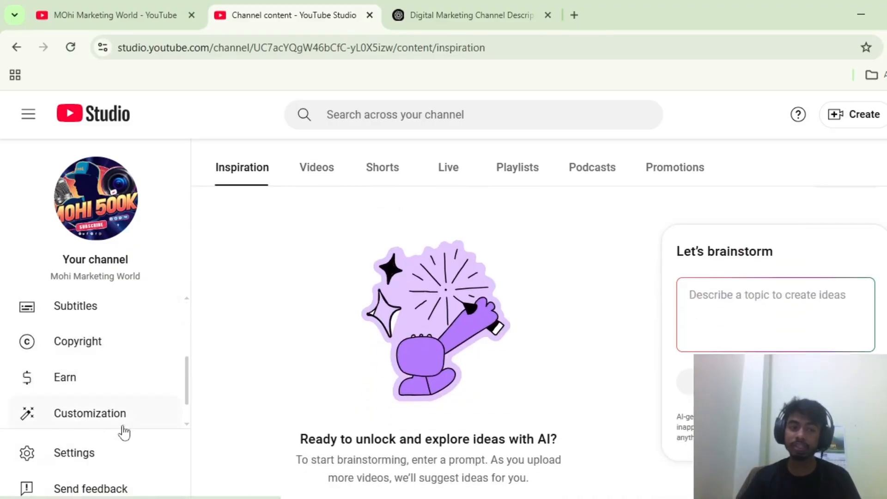
pyautogui.click(87, 420)
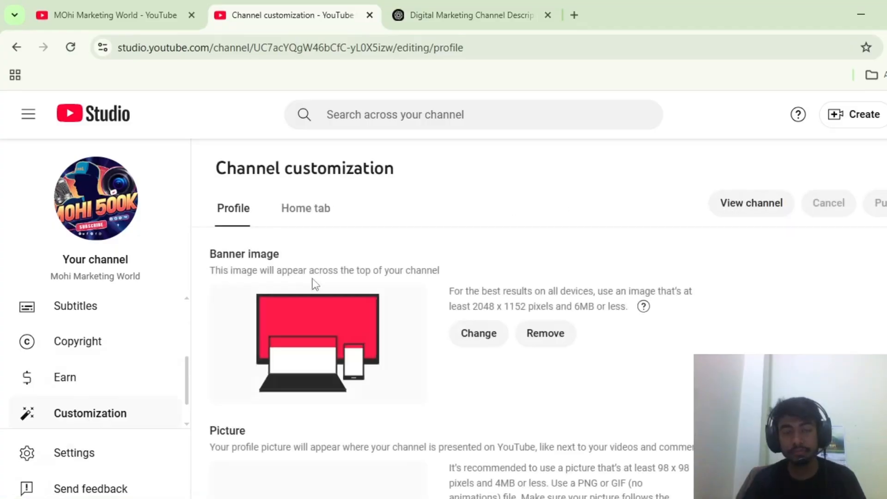
pyautogui.scroll(-10, 354, 346)
pyautogui.scroll(-10, 356, 346)
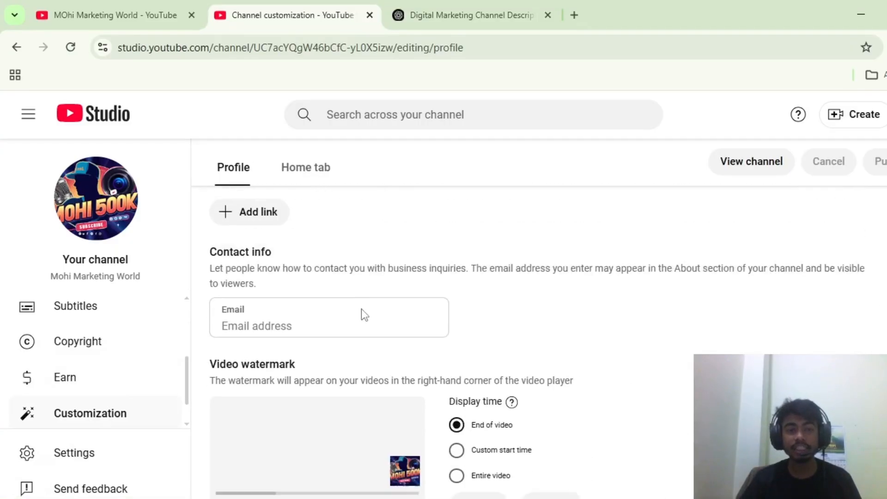
pyautogui.scroll(3, 221, 346)
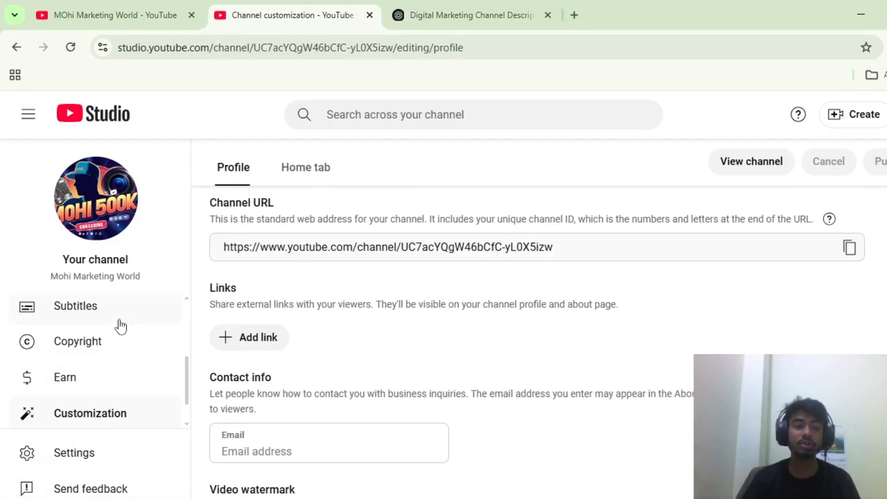
pyautogui.scroll(3, 93, 370)
pyautogui.scroll(5, 447, 301)
pyautogui.scroll(5, 447, 300)
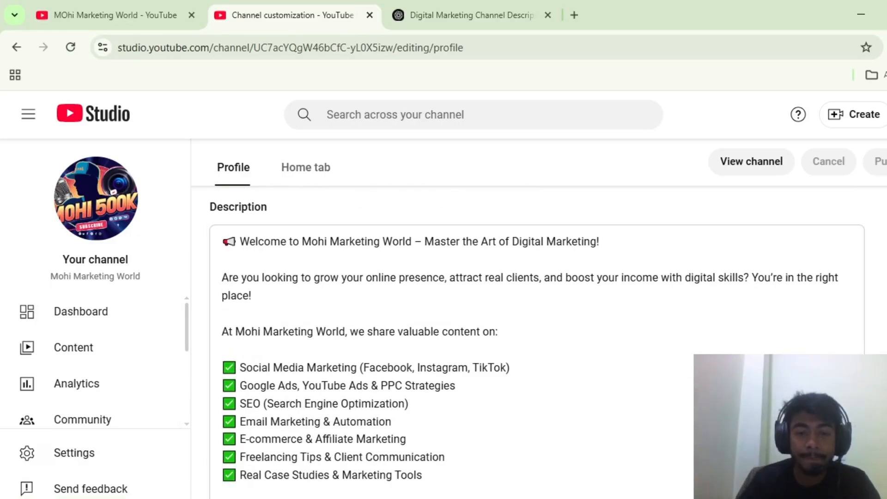
# Switch to the YT-Channel-01.txt notes on video SEO in Notepad
pyautogui.hotkey('alt', 'Tab')
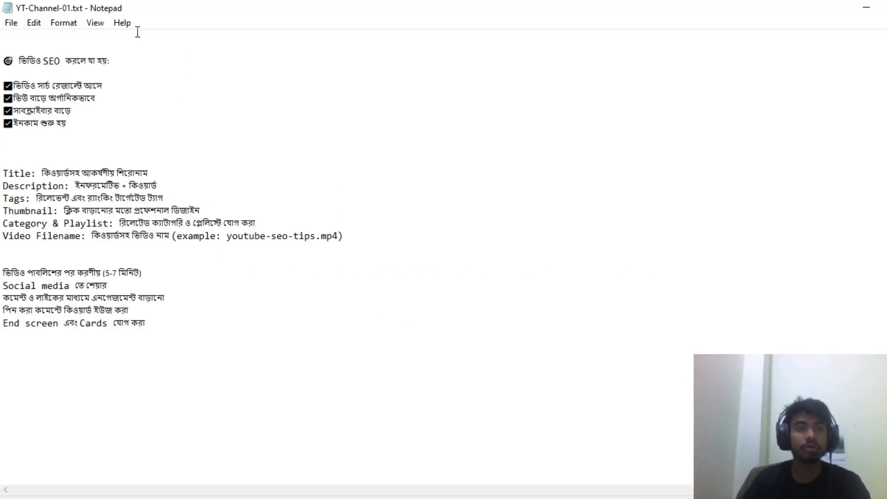
# Add the line "Channel create + customization+ tube-buddy setup" at the start of the notes, with extra blank lines below it
pyautogui.click(93, 42)
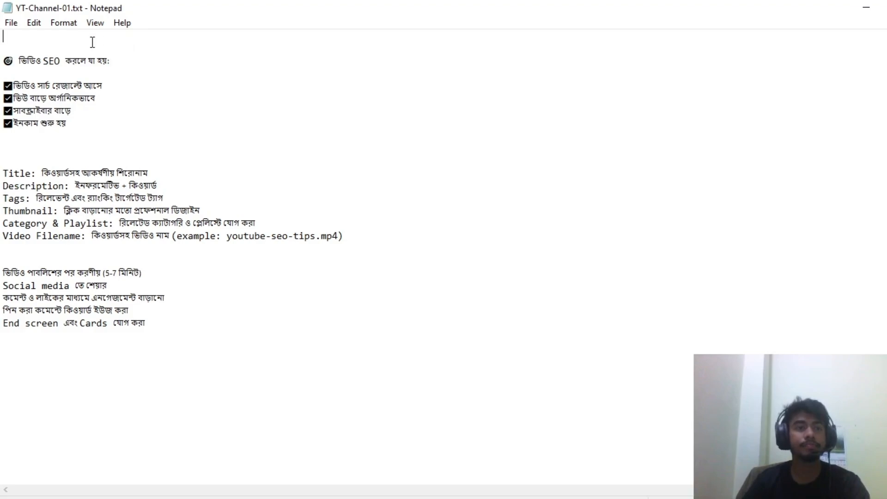
pyautogui.press('Return')
pyautogui.press('Return')
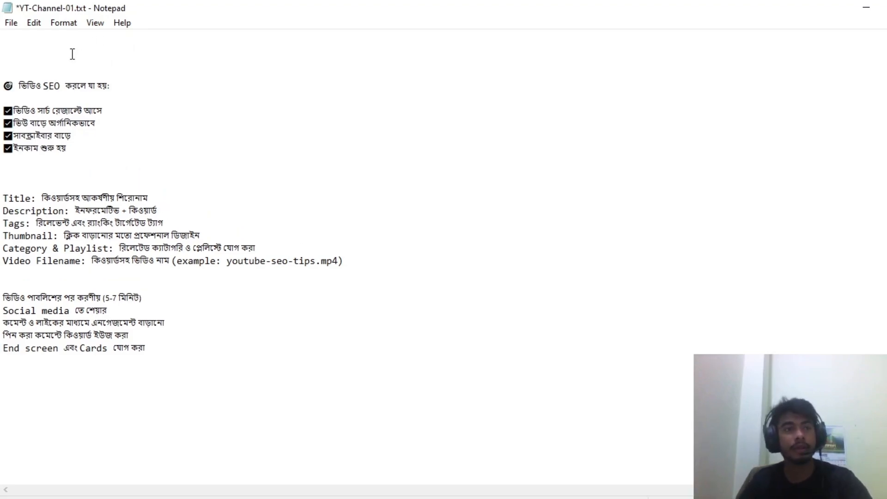
pyautogui.press('Up')
pyautogui.press('Up')
pyautogui.write('Cha')
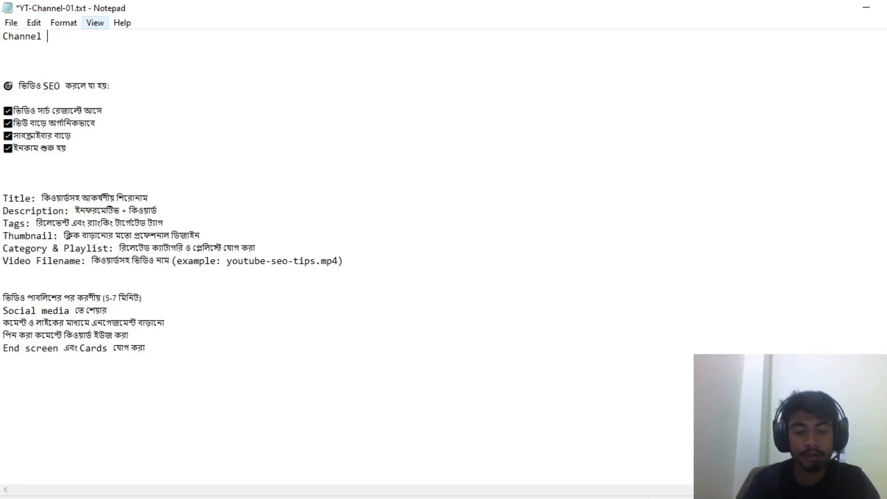
pyautogui.write('nnel create')
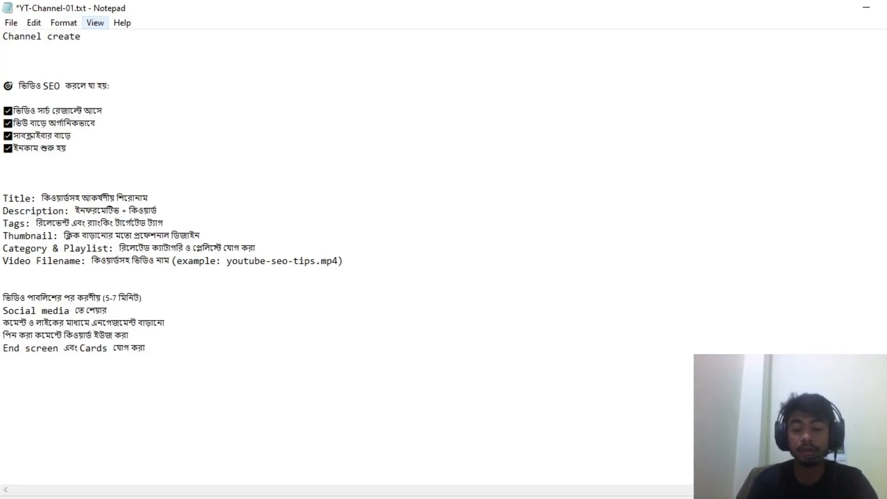
pyautogui.write(' + c')
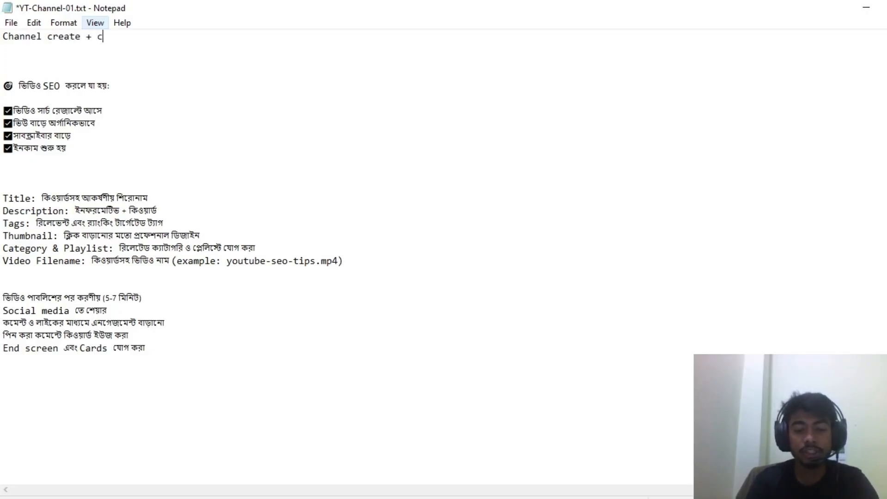
pyautogui.write('ustomiza')
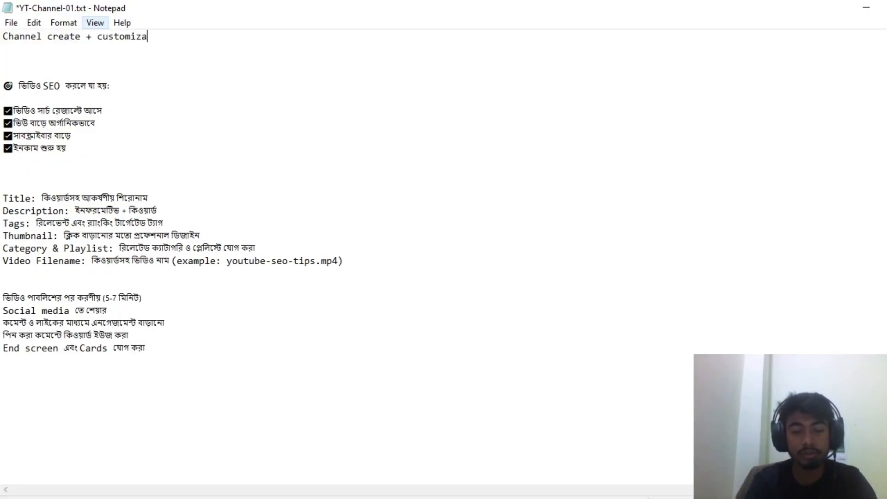
pyautogui.write('tion+ tube-buddy s')
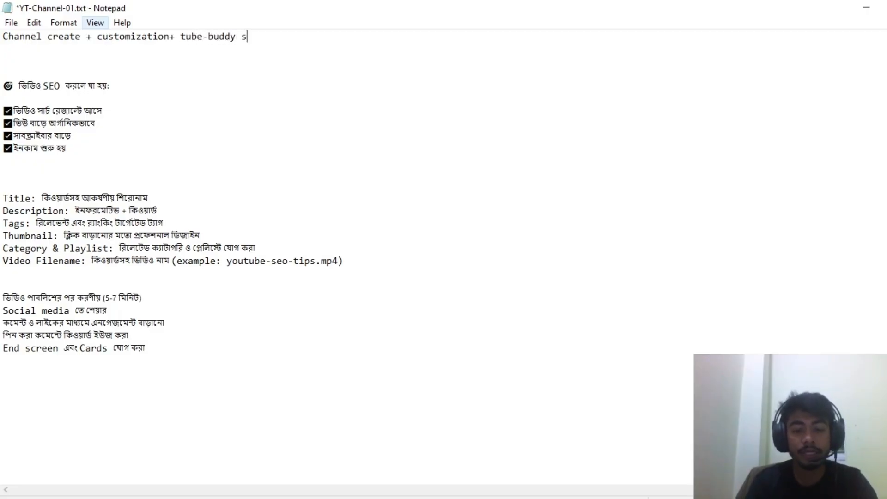
pyautogui.write('etup')
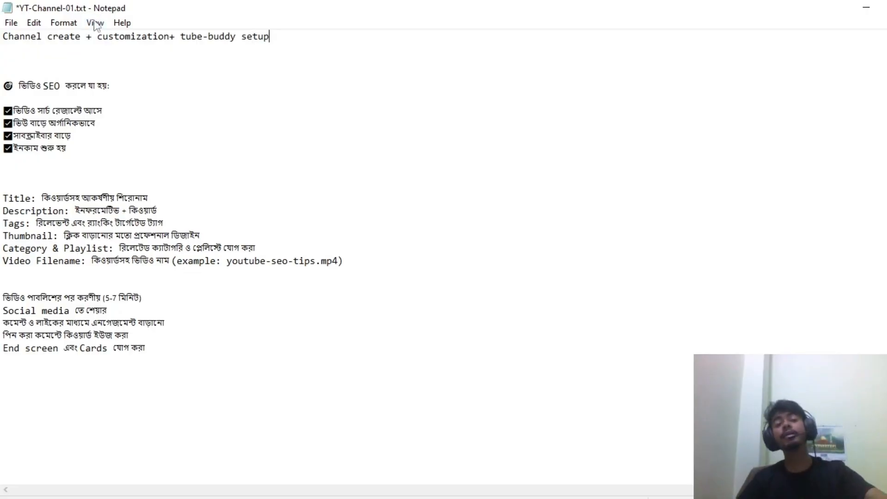
pyautogui.doubleClick(195, 36)
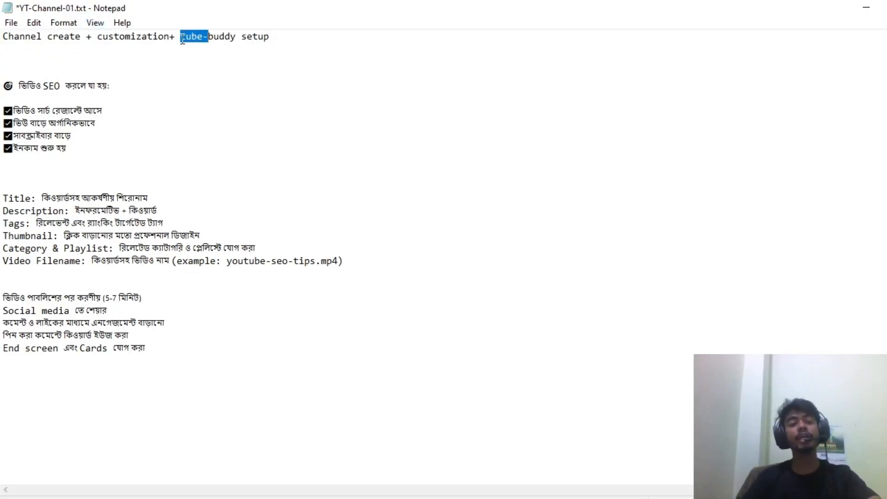
pyautogui.moveTo(169, 39); pyautogui.dragTo(288, 39)
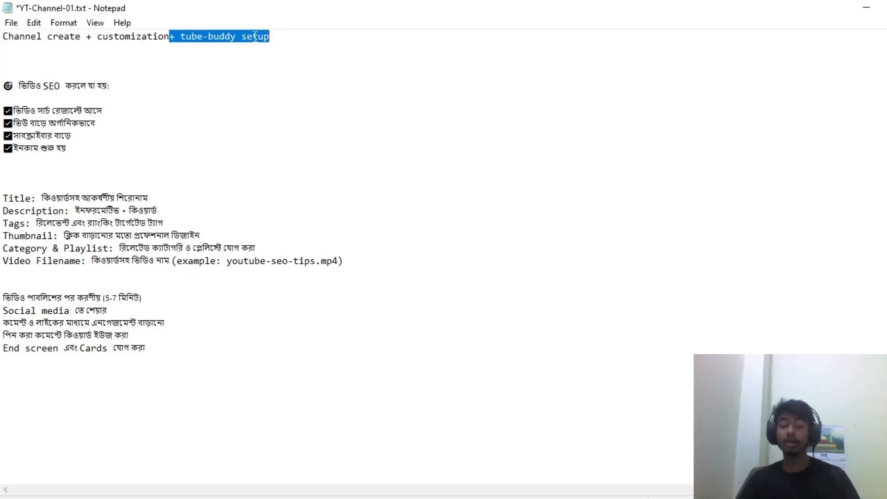
pyautogui.click(184, 37)
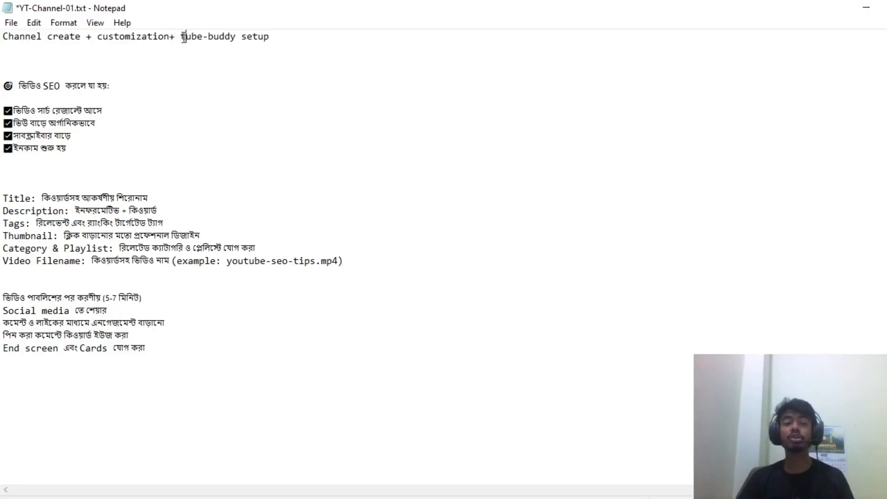
pyautogui.moveTo(181, 38); pyautogui.dragTo(280, 45)
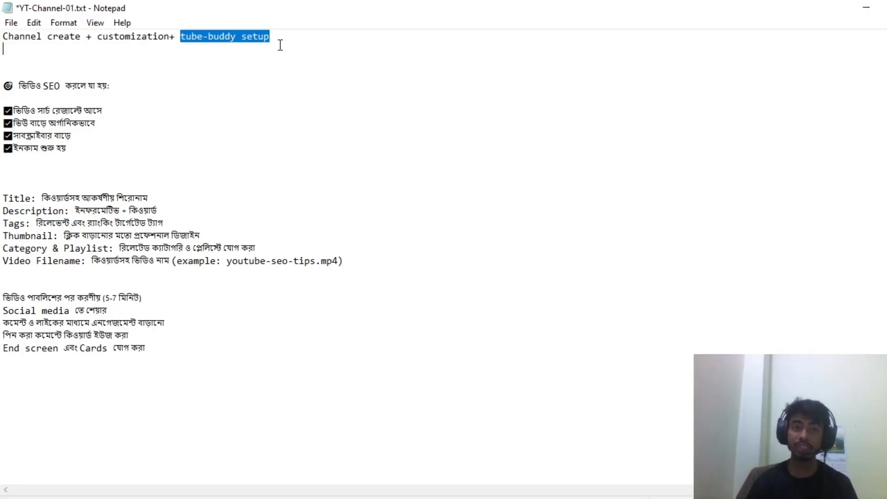
pyautogui.click(280, 41)
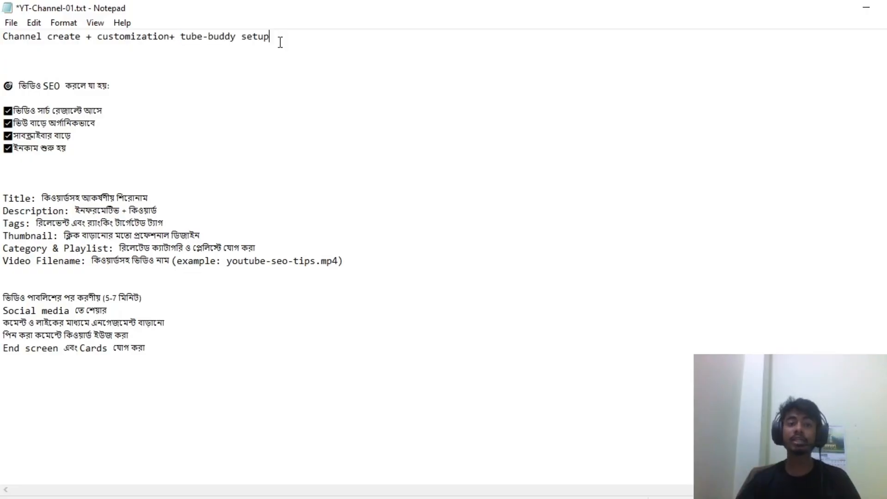
pyautogui.moveTo(275, 37); pyautogui.dragTo(181, 39)
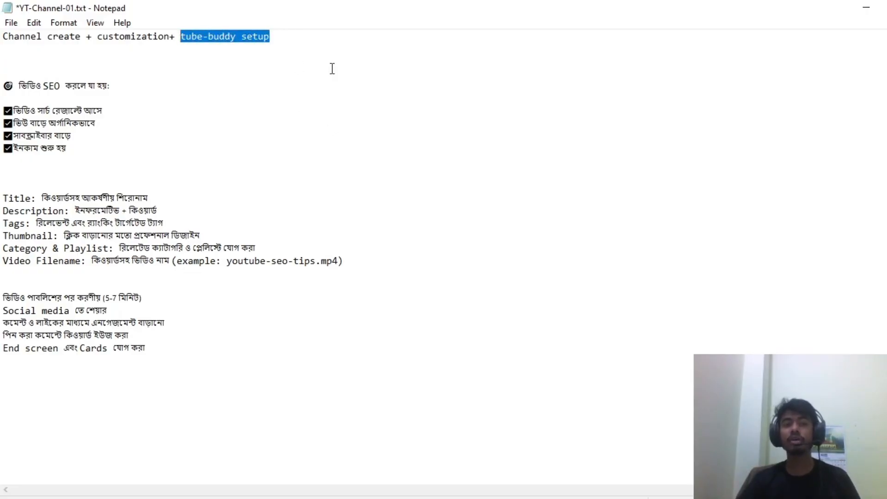
pyautogui.click(273, 38)
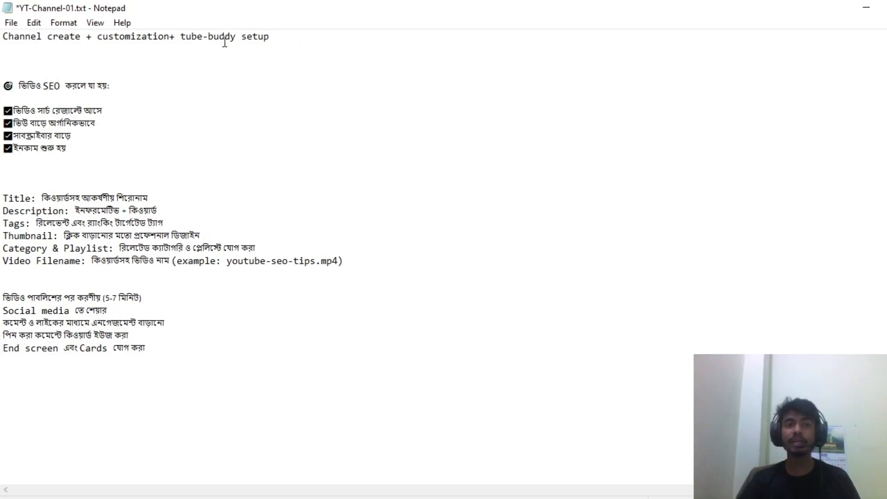
pyautogui.moveTo(181, 37); pyautogui.dragTo(271, 42)
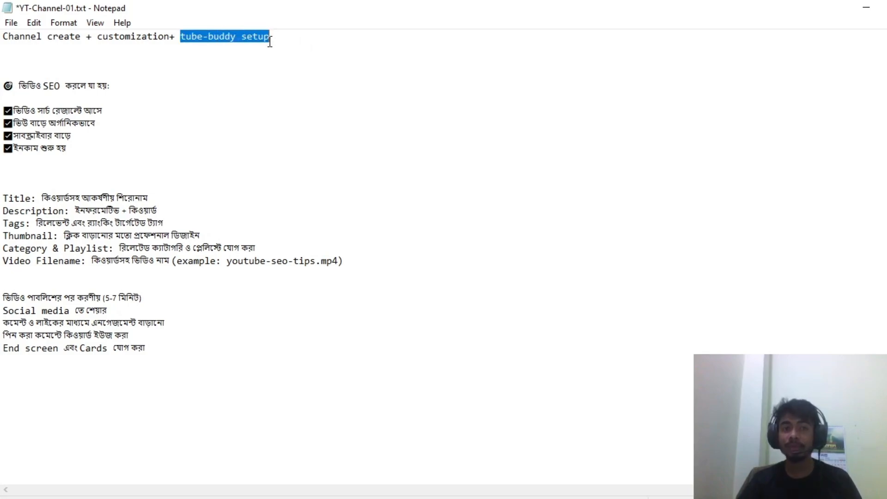
pyautogui.doubleClick(270, 42)
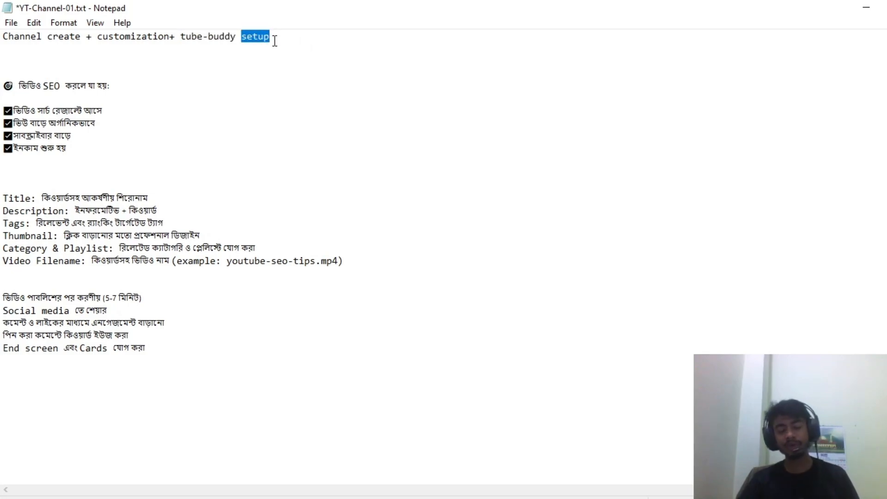
pyautogui.click(262, 40)
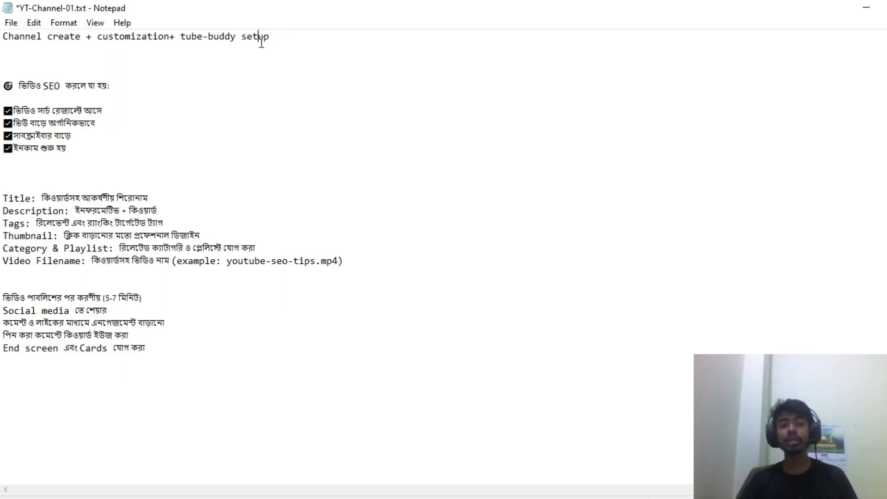
pyautogui.moveTo(277, 35); pyautogui.dragTo(188, 40)
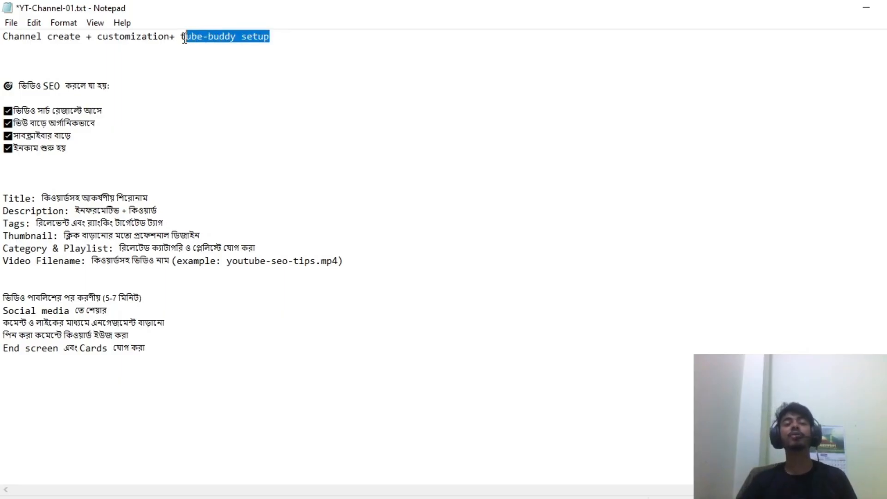
pyautogui.click(280, 41)
pyautogui.moveTo(209, 45); pyautogui.dragTo(270, 42)
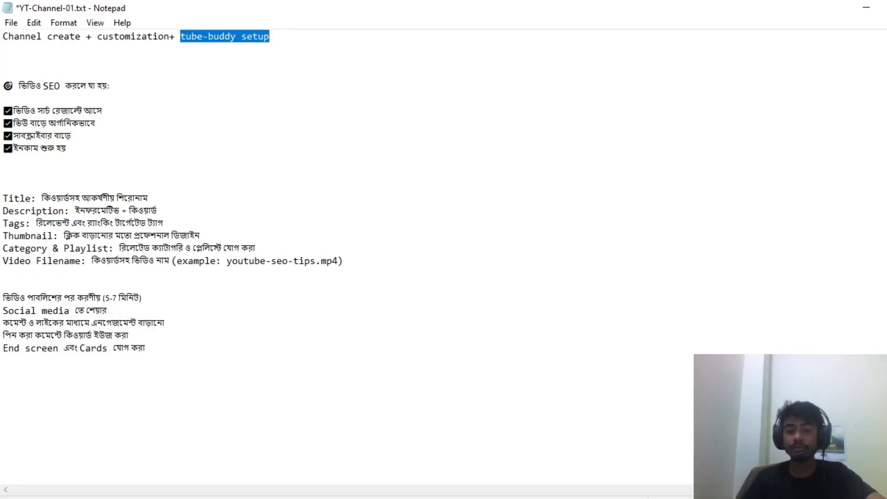
# Switch to Chrome, search for "tubebuddy extension" in a new tab and open TubeBuddy for YouTube in the Chrome Web Store
pyautogui.hotkey('alt', 'Tab')
pyautogui.click(531, 12)
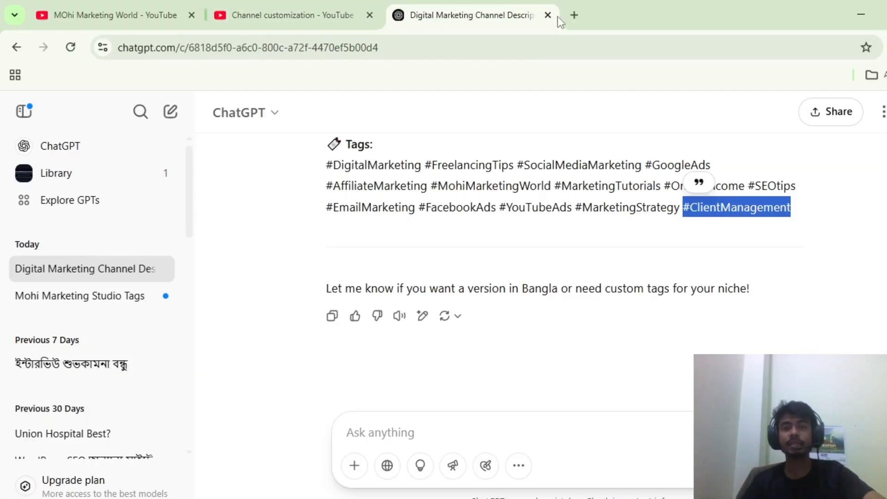
pyautogui.click(575, 14)
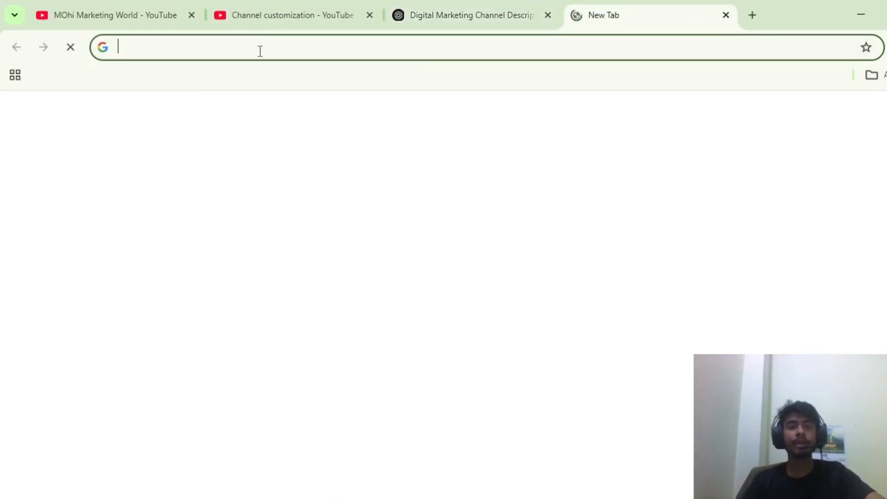
pyautogui.click(267, 44)
pyautogui.write('Tube')
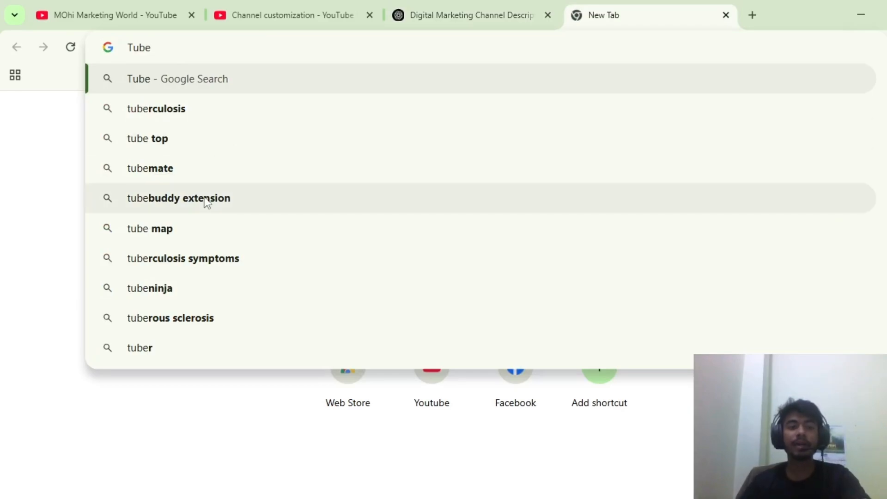
pyautogui.click(204, 198)
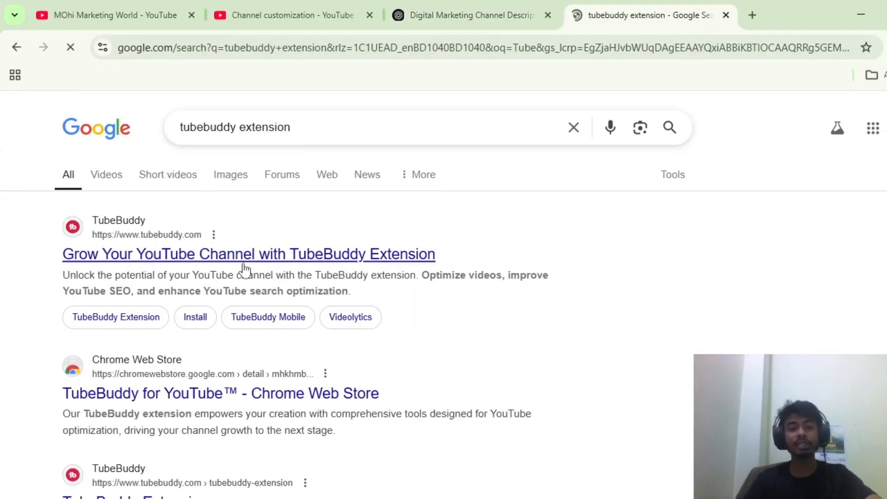
pyautogui.scroll(-2, 219, 331)
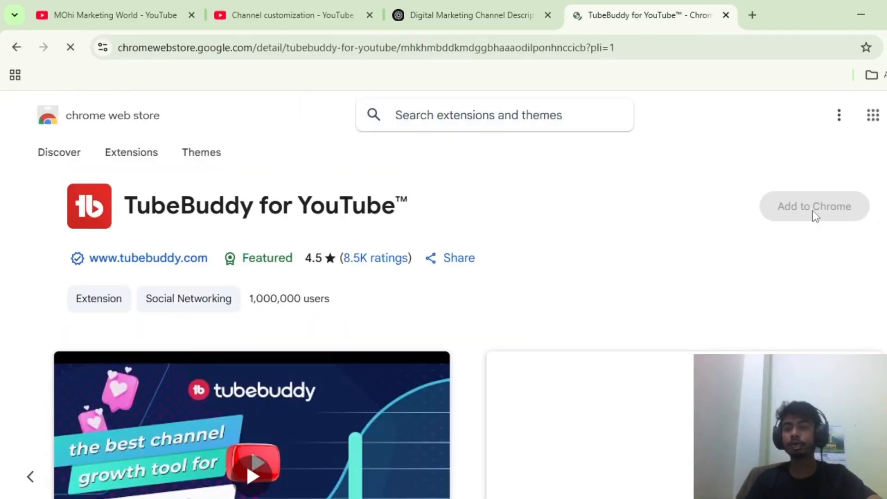
# Look through the TubeBuddy for YouTube store page and add the extension to Chrome
pyautogui.scroll(-10, 297, 323)
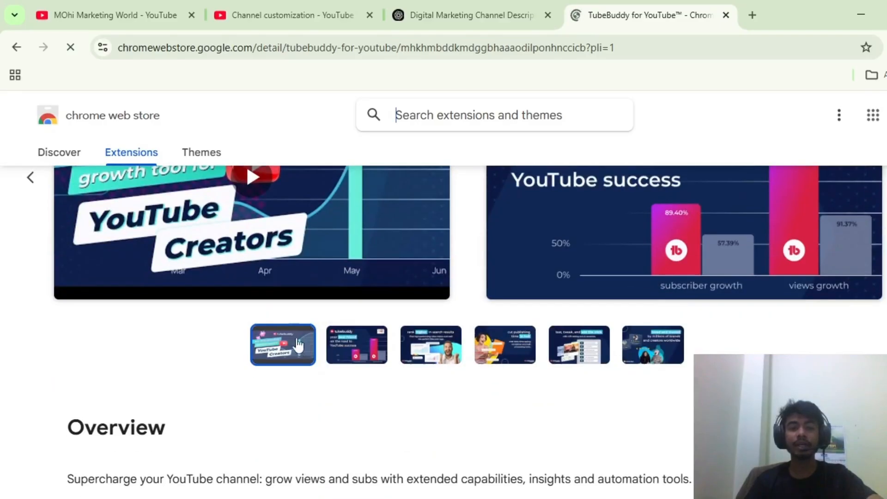
pyautogui.scroll(-10, 297, 376)
pyautogui.scroll(14, 436, 365)
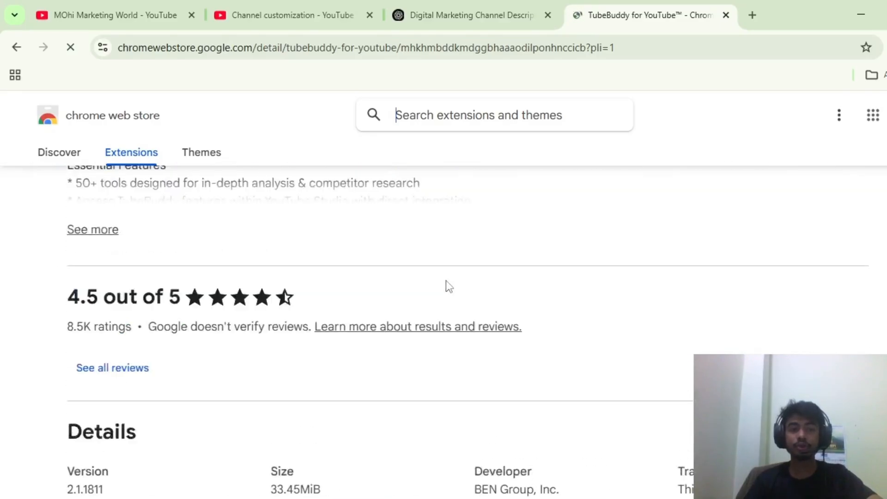
pyautogui.scroll(6, 448, 309)
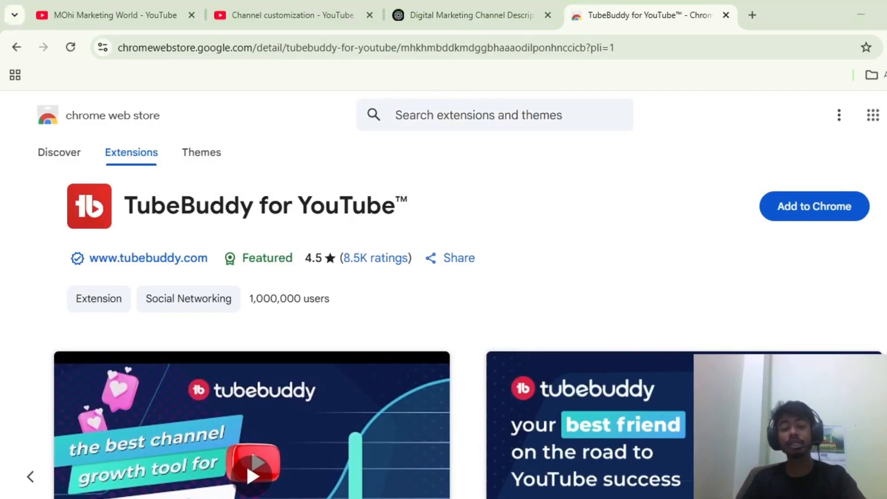
pyautogui.hotkey('alt', 'Tab')
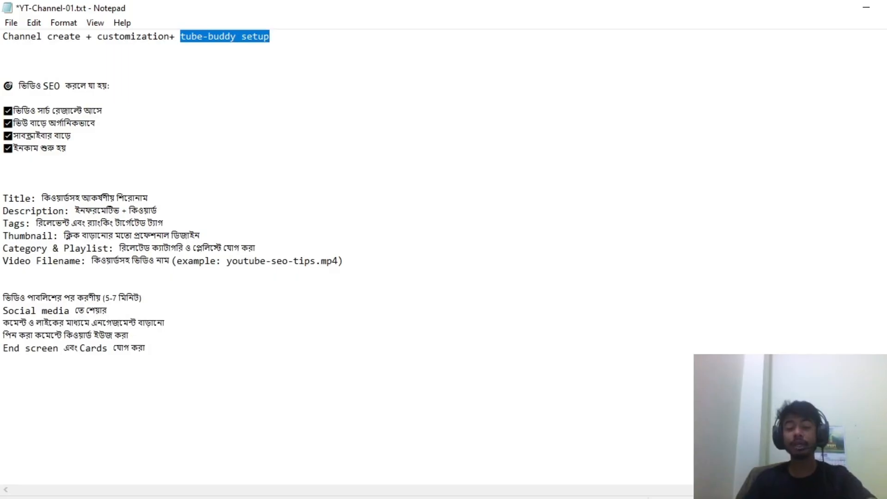
pyautogui.hotkey('alt', 'Tab')
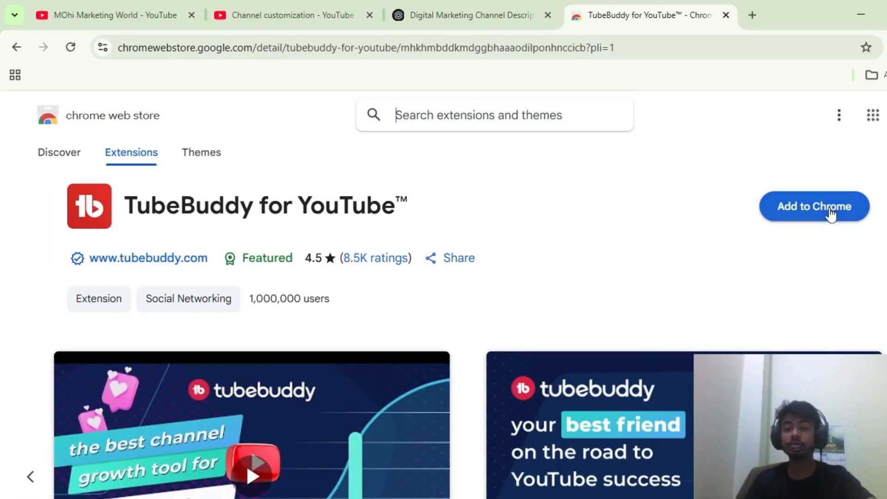
pyautogui.click(831, 214)
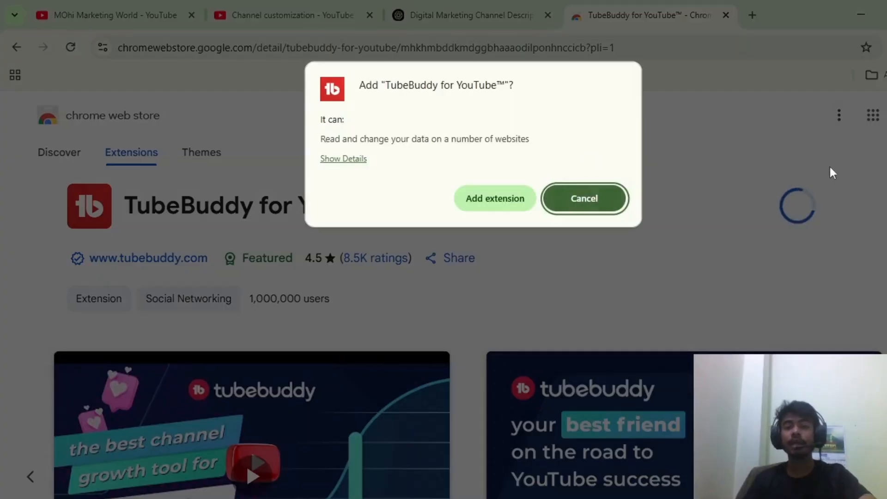
pyautogui.click(500, 204)
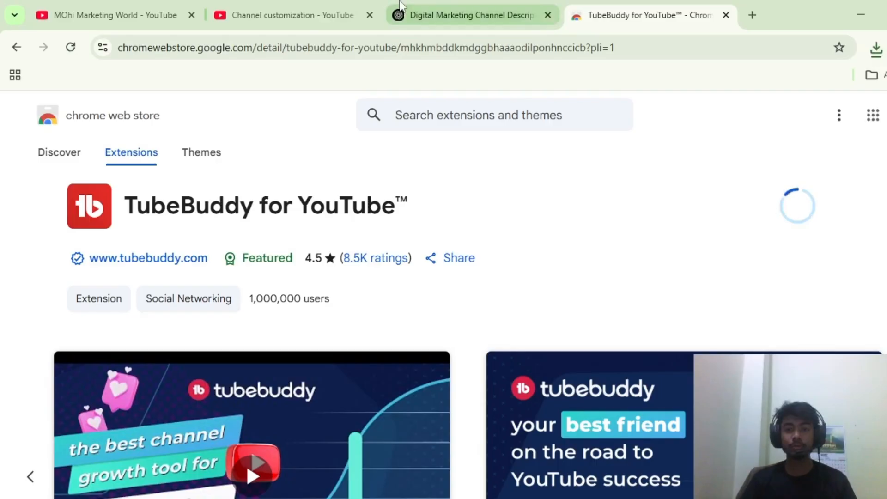
# Reload the Mohi Marketing World channel page on YouTube and return to the TubeBuddy page in the web store
pyautogui.click(105, 3)
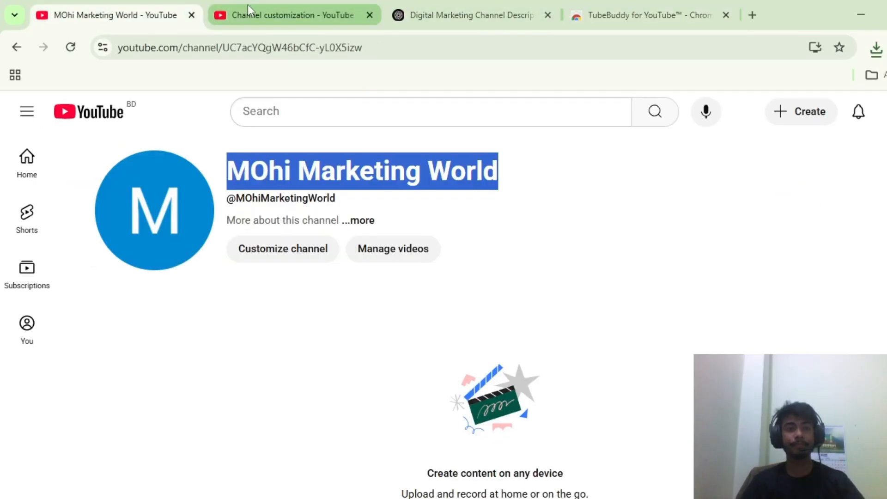
pyautogui.click(523, 219)
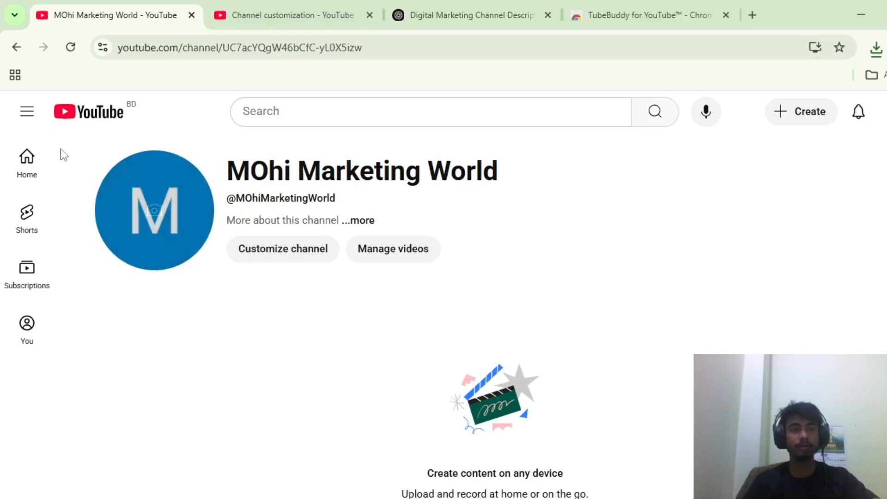
pyautogui.click(70, 47)
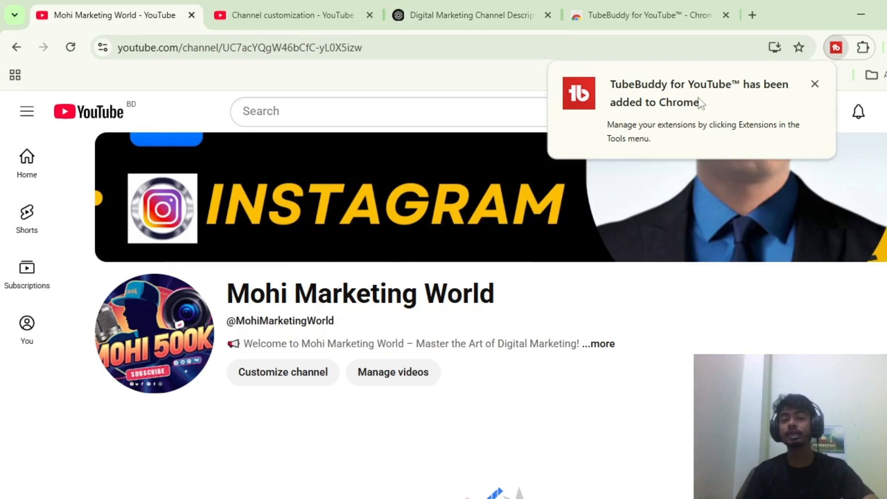
pyautogui.click(642, 6)
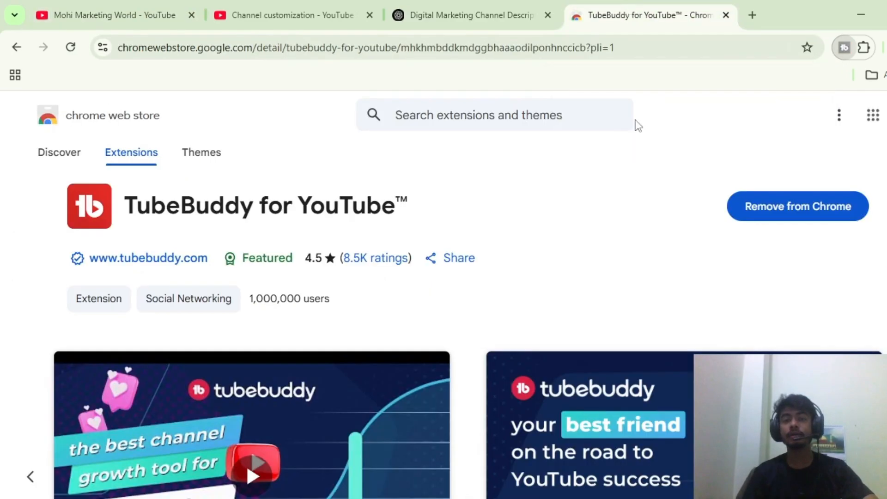